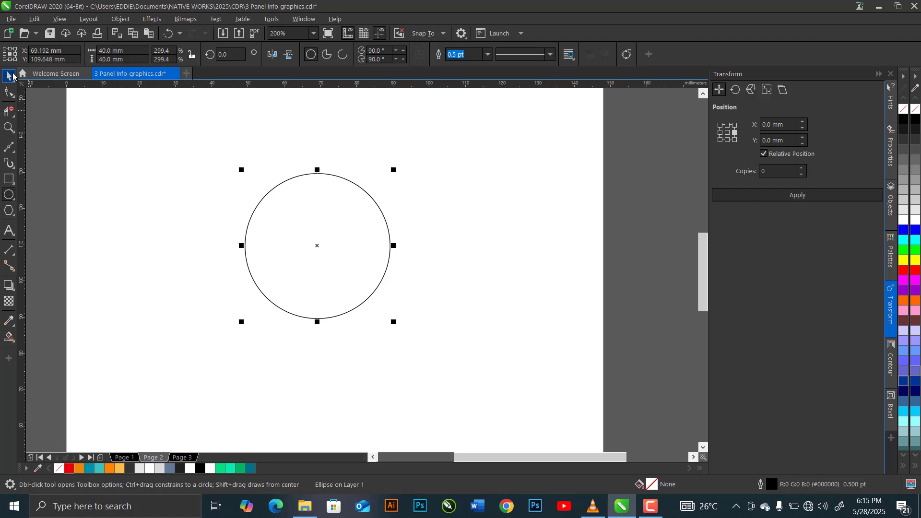
Centre the 40 mm circle on the page and apply an outside contour with 2 steps and a 4 mm offset.
key("p")
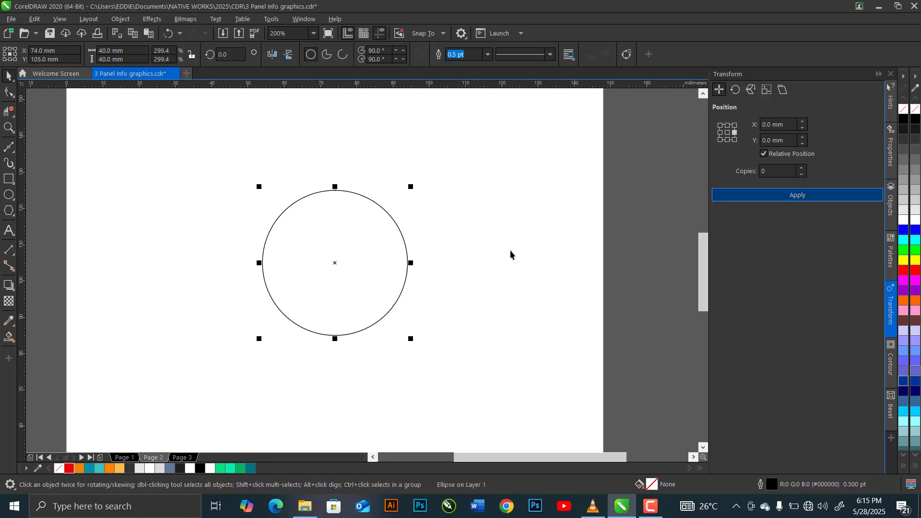
left_click(891, 365)
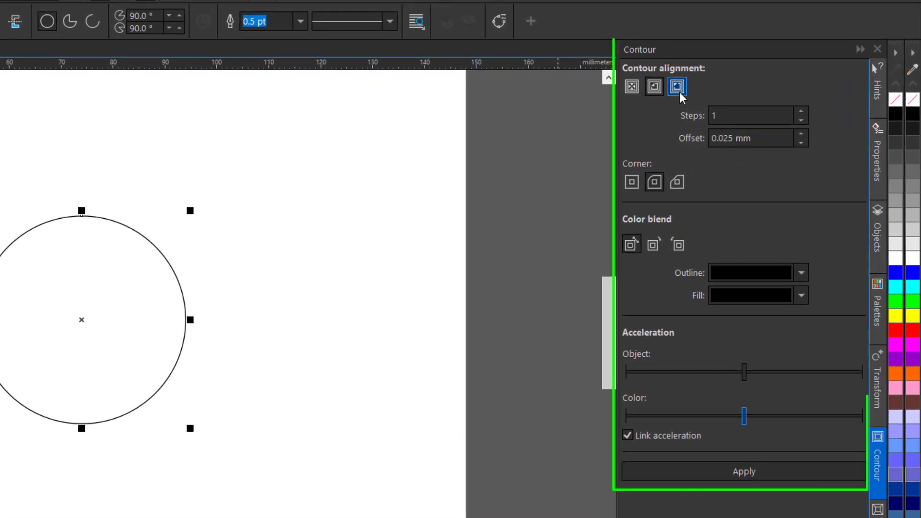
left_click(680, 93)
left_click_drag(731, 115, 672, 118)
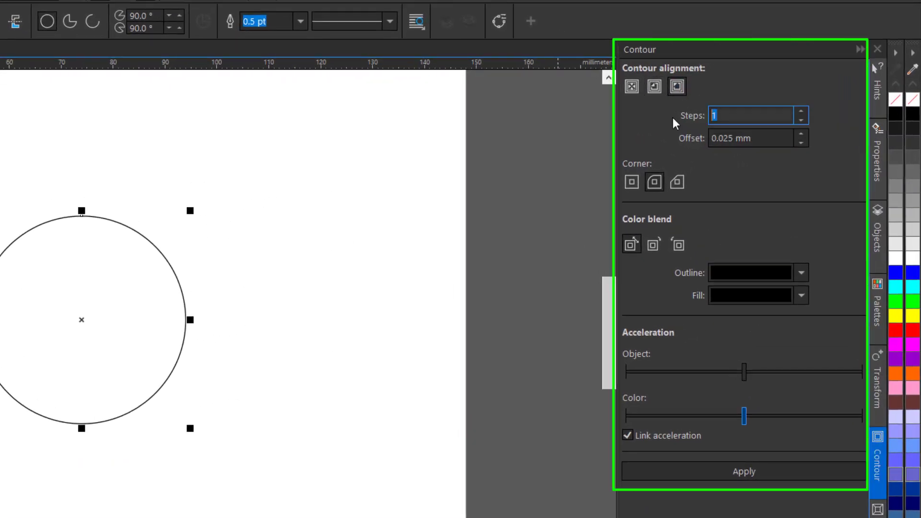
type("2")
key("Tab")
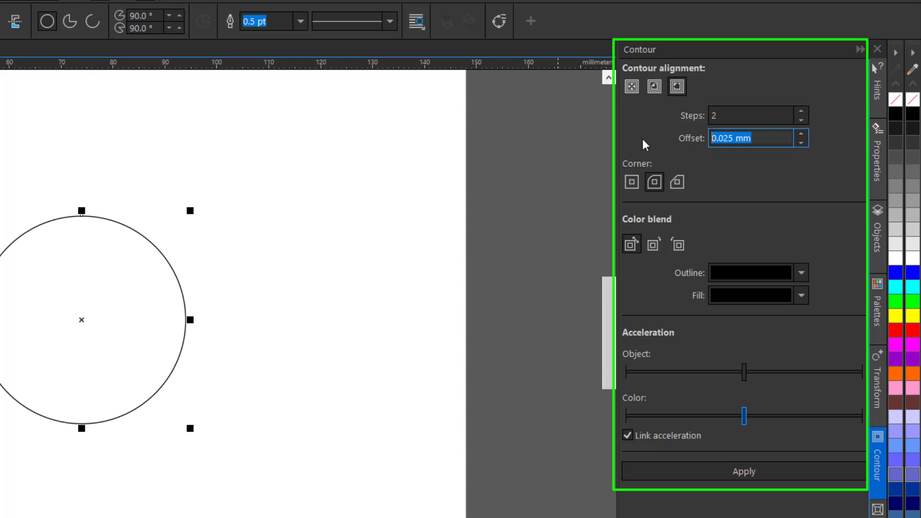
type("4")
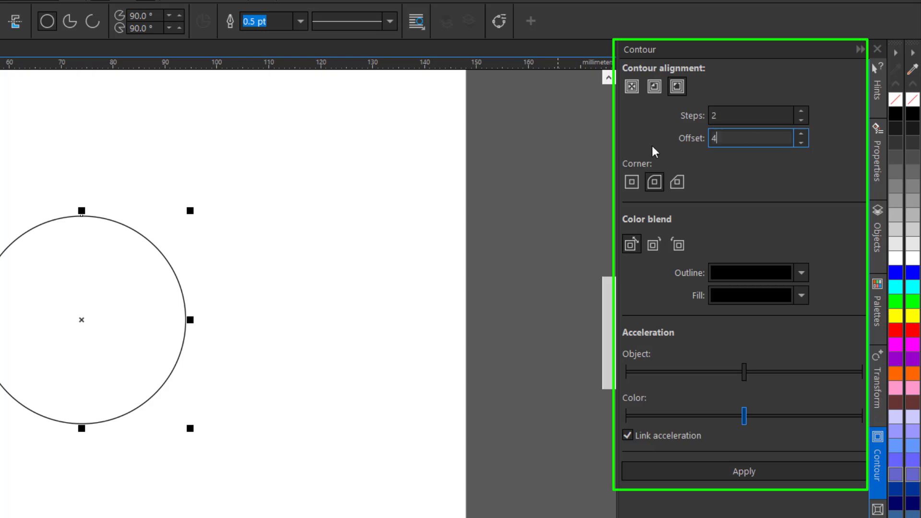
left_click(718, 474)
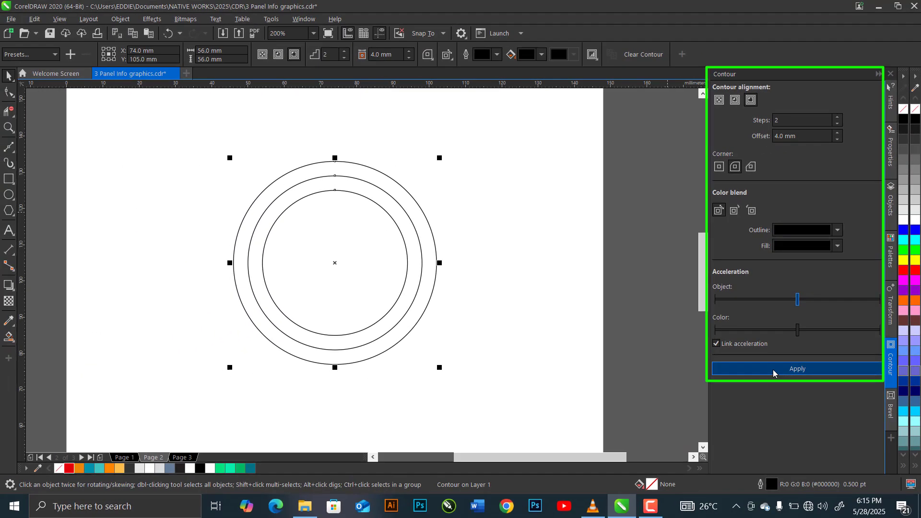
Break the contour apart and ungroup all the resulting concentric circles.
left_click(121, 20)
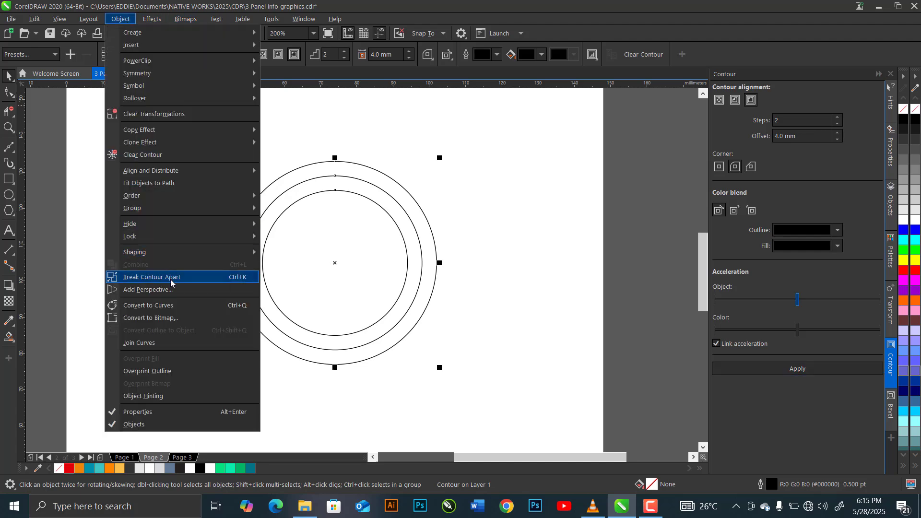
left_click(117, 279)
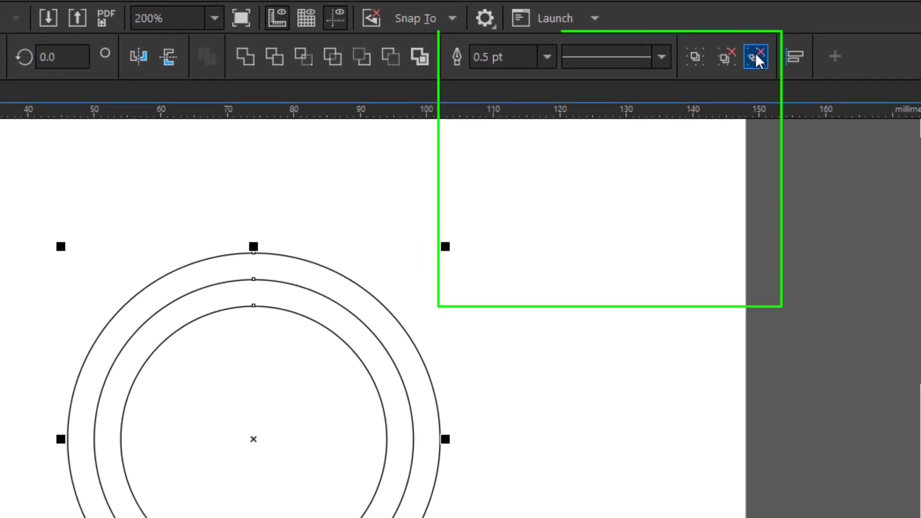
left_click(665, 53)
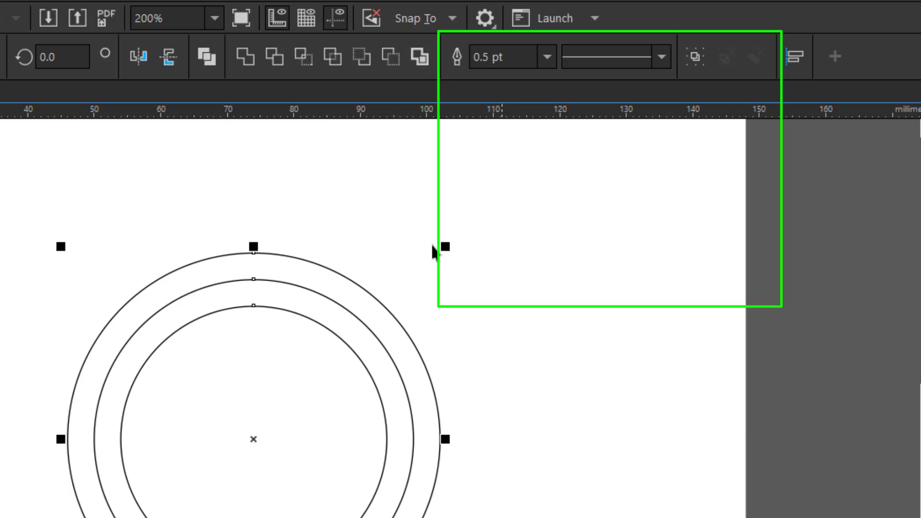
Set the outline width of all three concentric circles to 1.5 pt and deselect them.
left_click(547, 58)
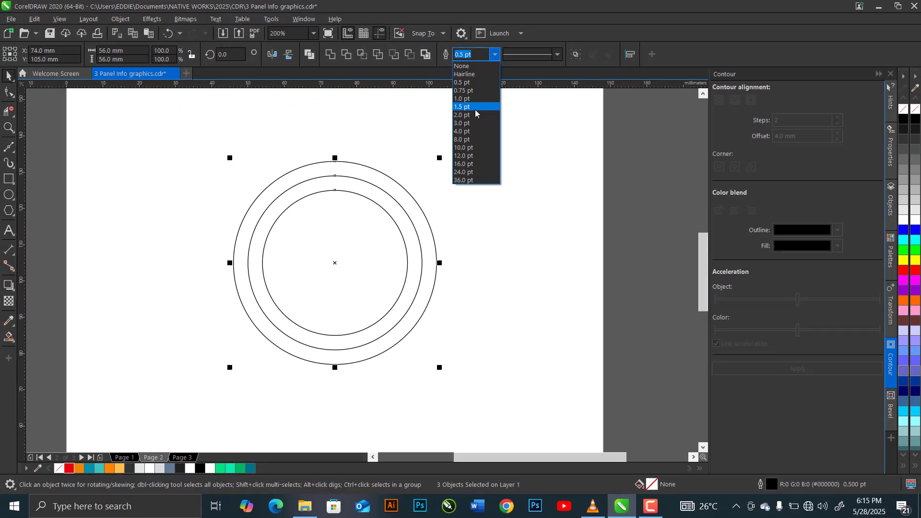
left_click(513, 164)
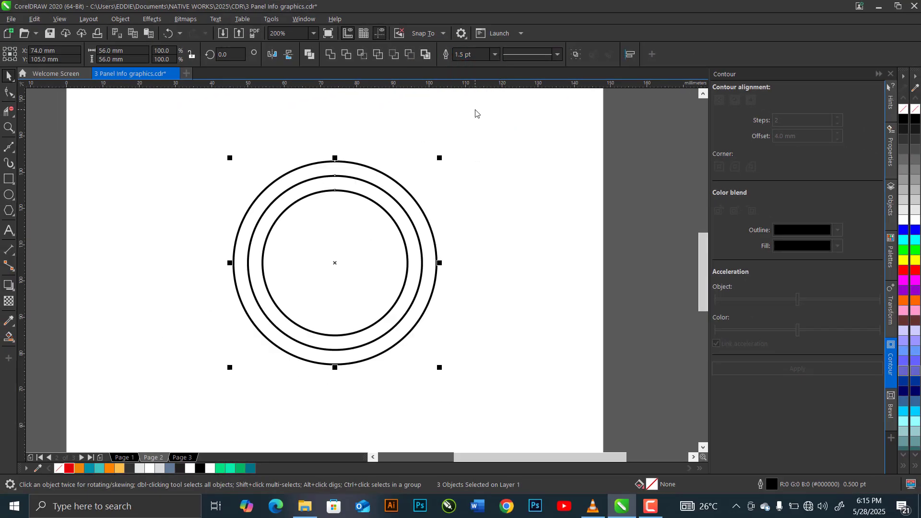
left_click(185, 235)
Colour the outer circle's outline teal and the middle circle's outline red, and copy the middle circle to the clipboard.
left_click(309, 166)
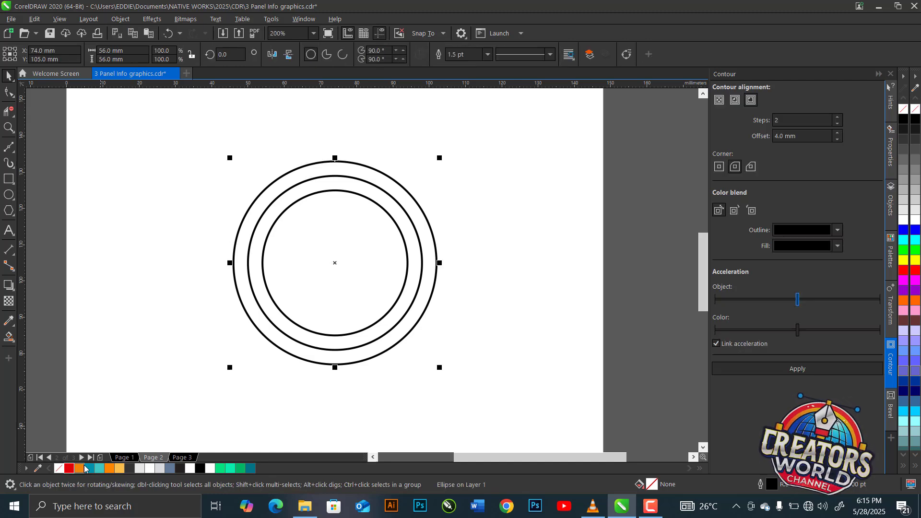
right_click(89, 469)
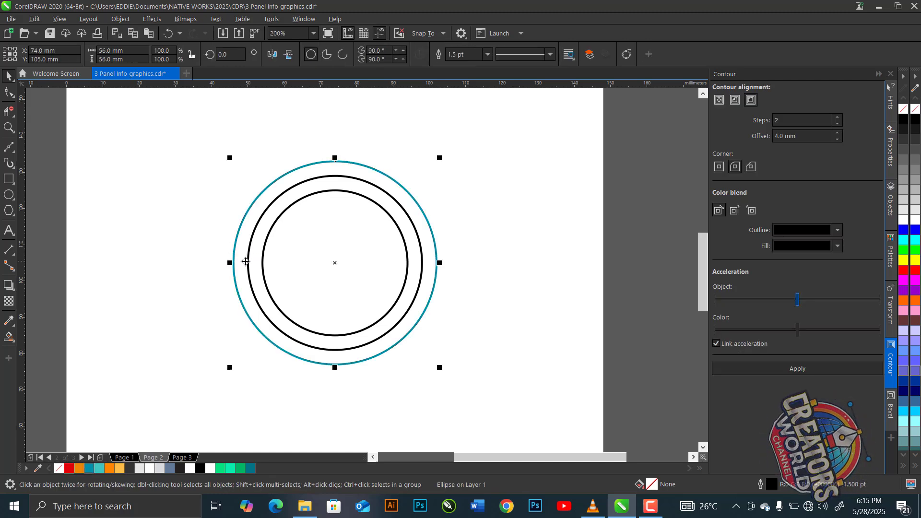
left_click(248, 262)
right_click(69, 470)
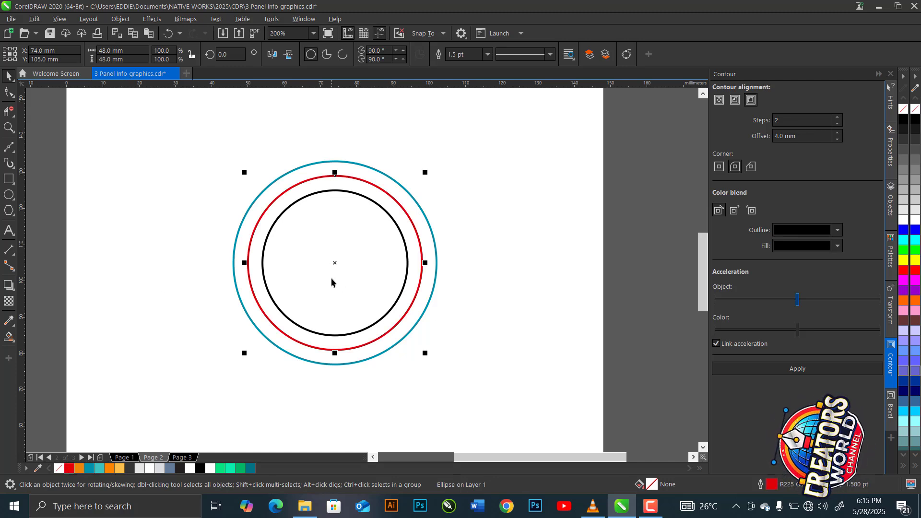
key("ctrl+c")
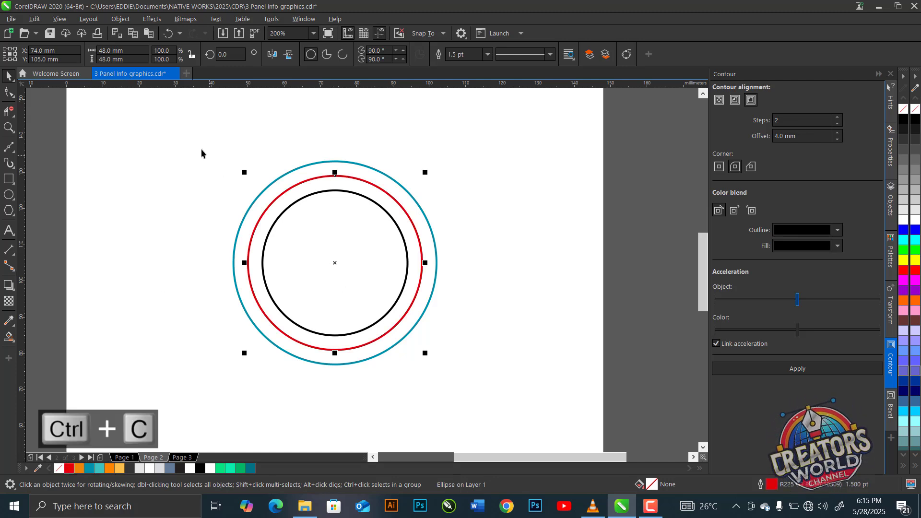
left_click(55, 189)
Draw a horizontal Bézier line about 81 mm long across the circles and centre it on the page.
left_click(9, 147)
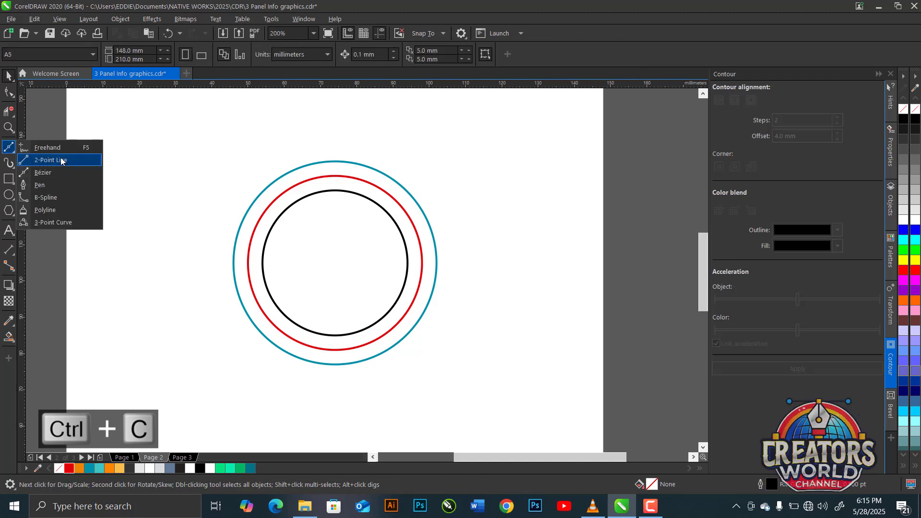
left_click(64, 172)
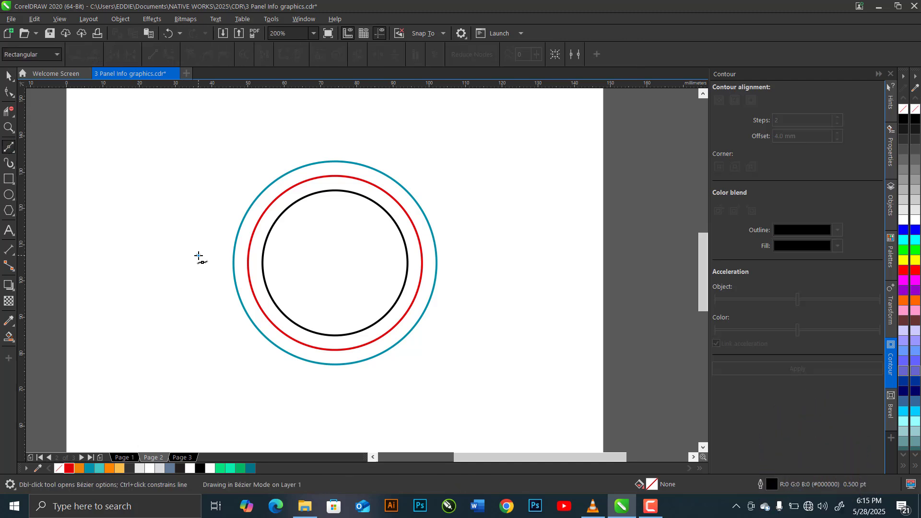
left_click(199, 255)
left_click(494, 255)
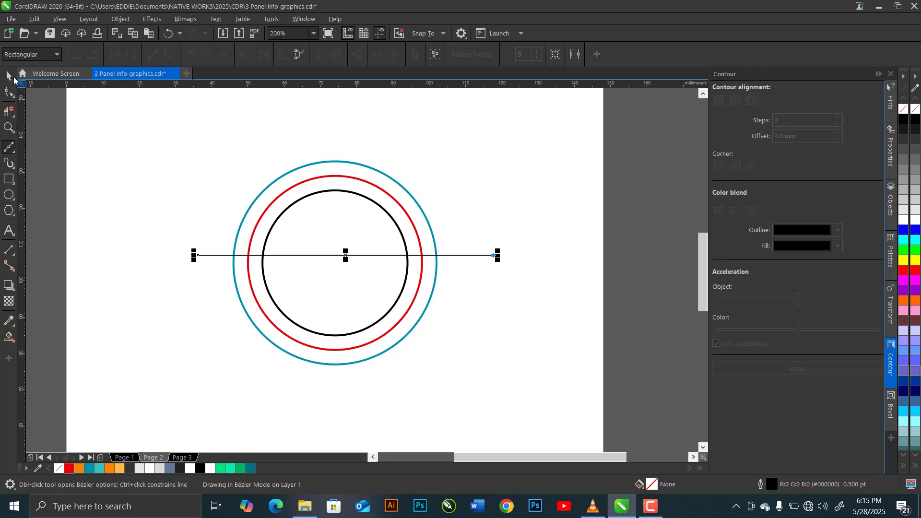
left_click(10, 78)
key("space")
key("p")
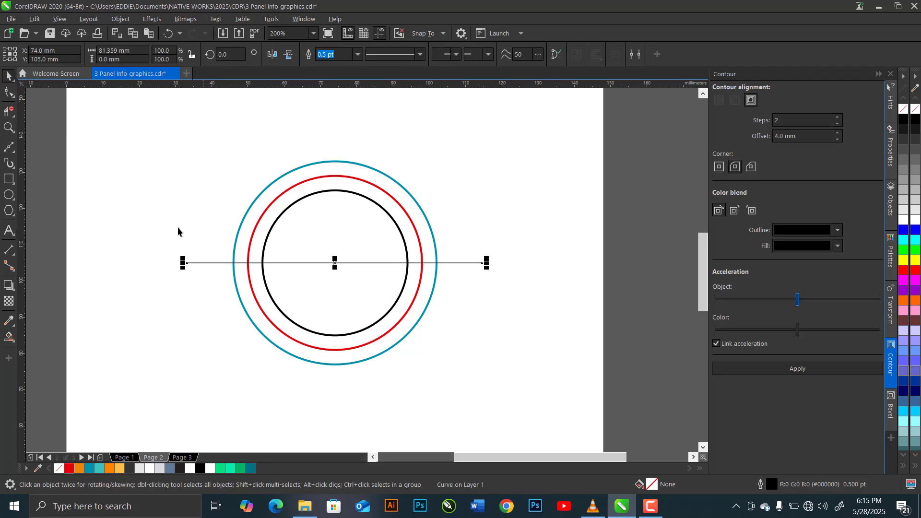
Make 2 copies of the horizontal line rotated 60° about the circles' centre, dividing the rings into six sectors.
left_click(891, 315)
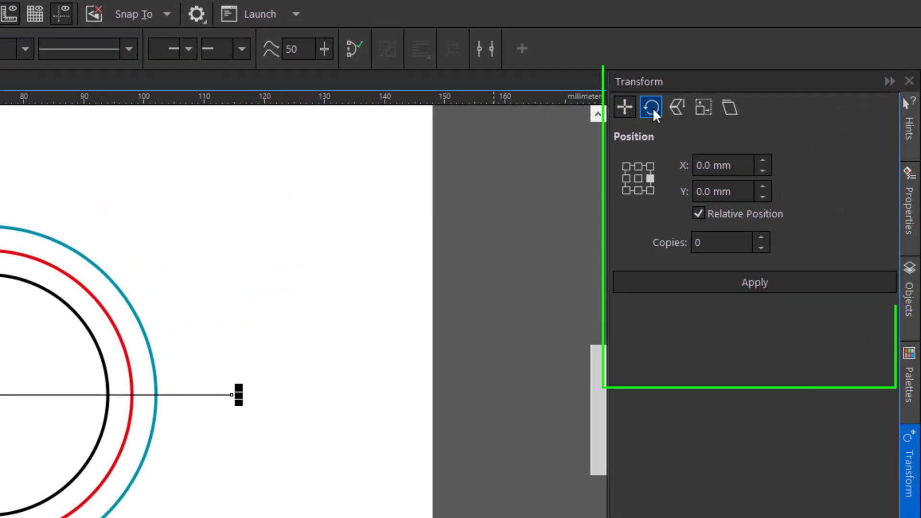
left_click(652, 108)
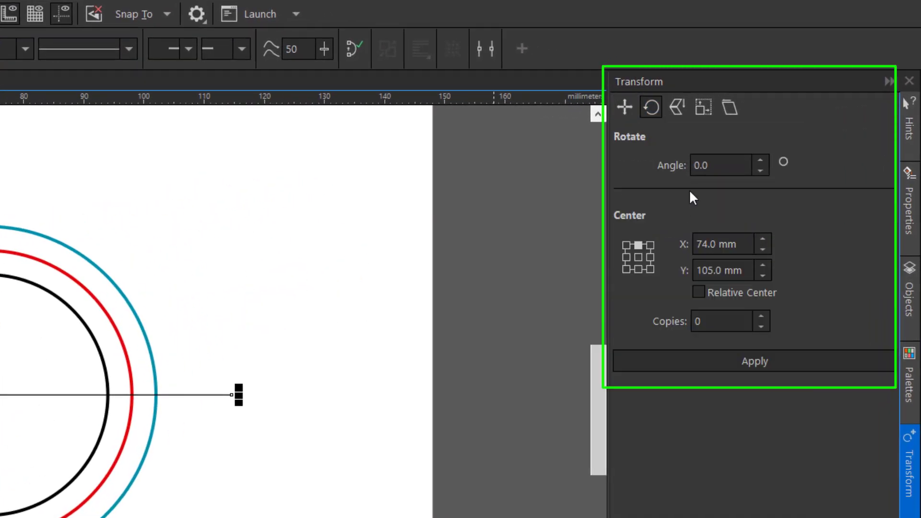
left_click_drag(718, 169, 648, 169)
type("60")
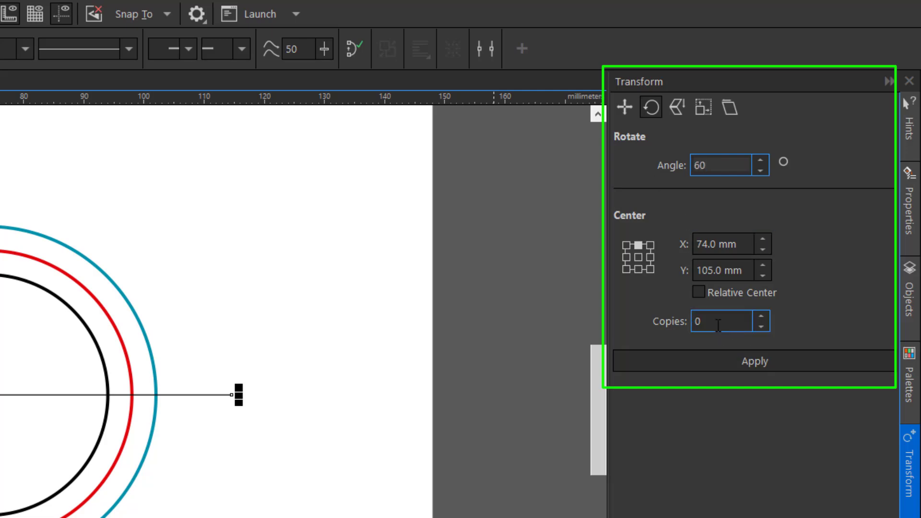
left_click_drag(718, 325, 669, 318)
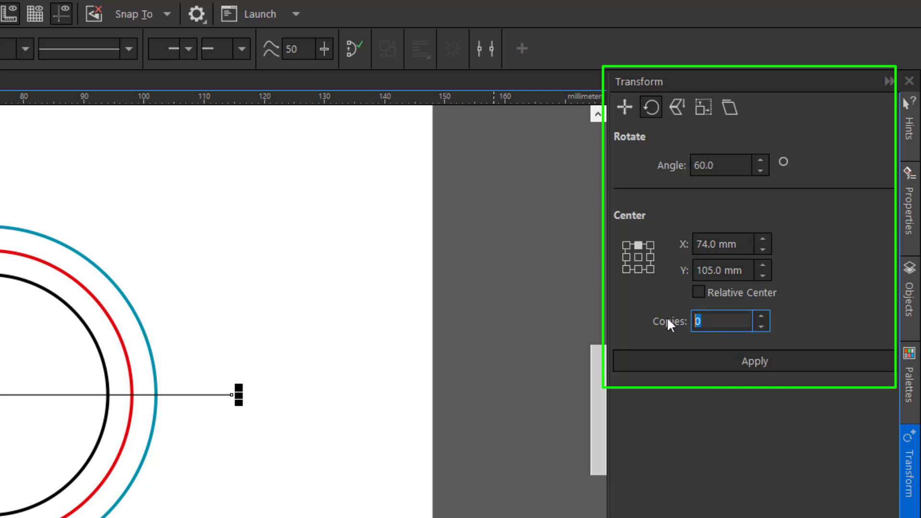
type("2")
left_click(695, 368)
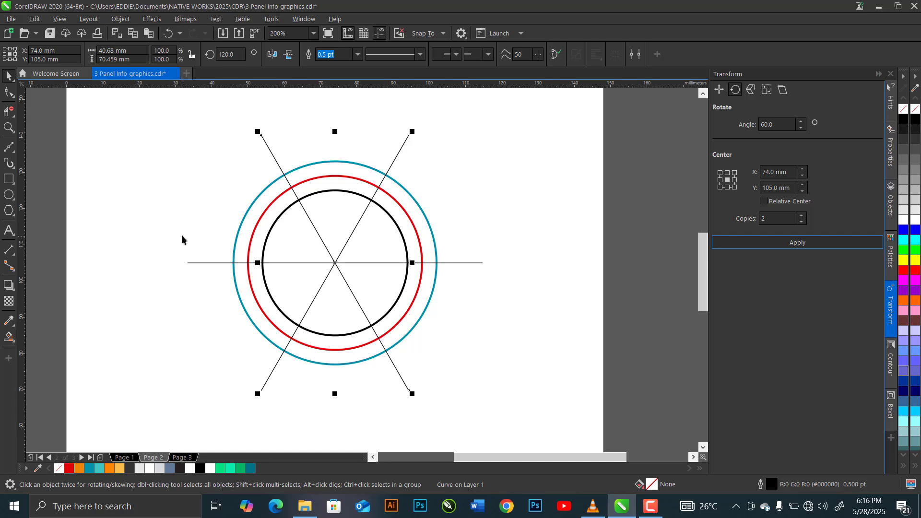
Remove the three segments of the red circle below the horizontal line with Virtual Segment Delete.
left_click(11, 114)
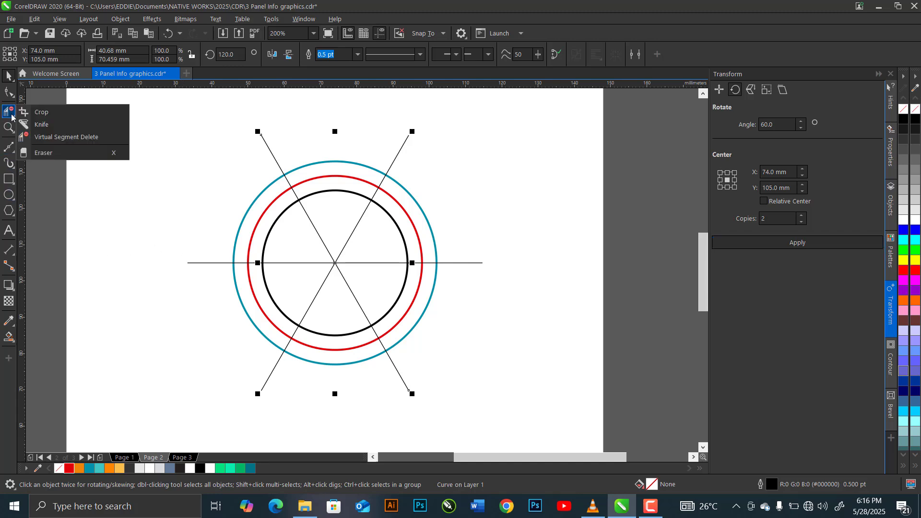
left_click(56, 138)
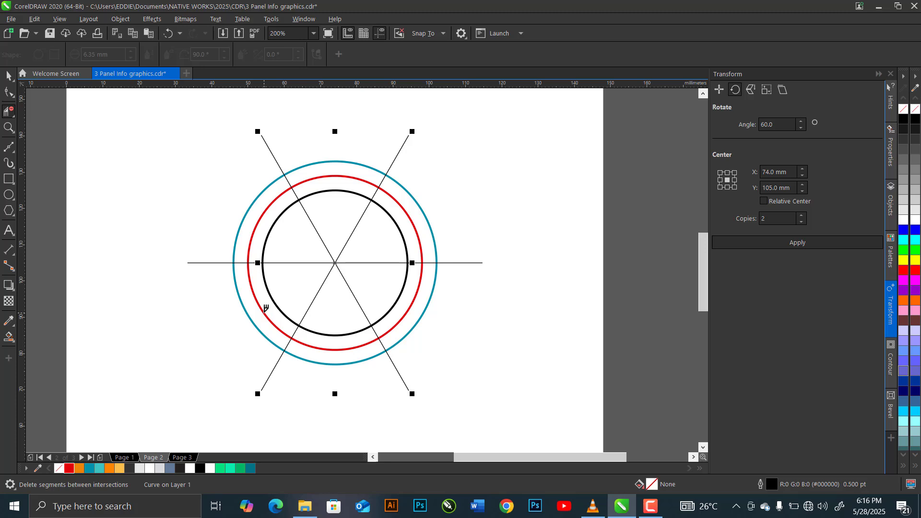
left_click(265, 309)
left_click(321, 345)
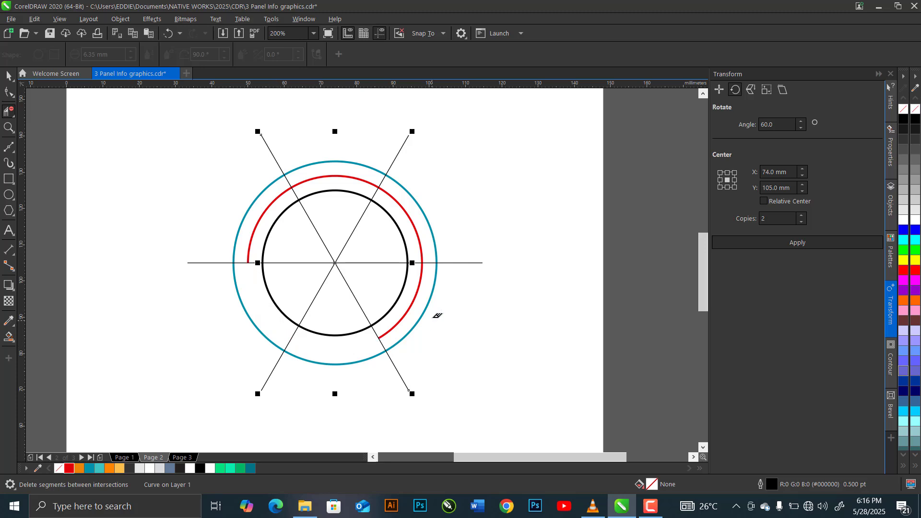
left_click(416, 296)
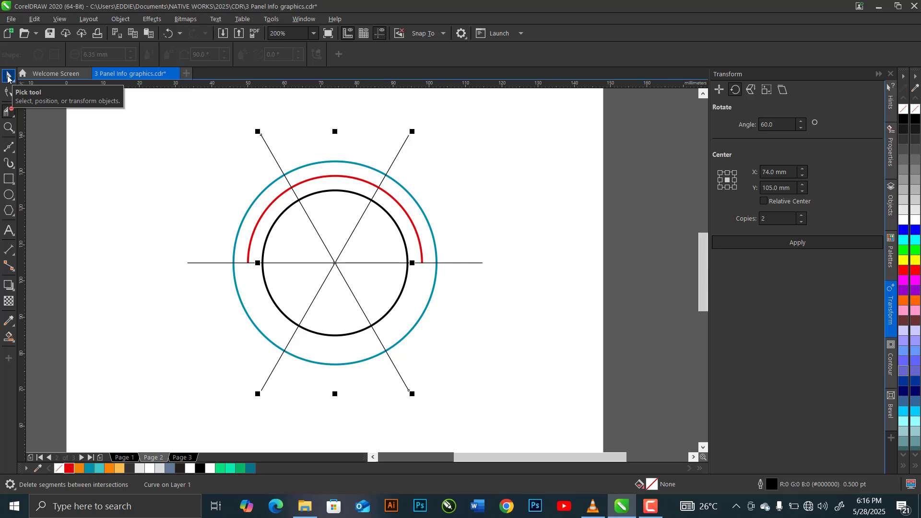
left_click(8, 76)
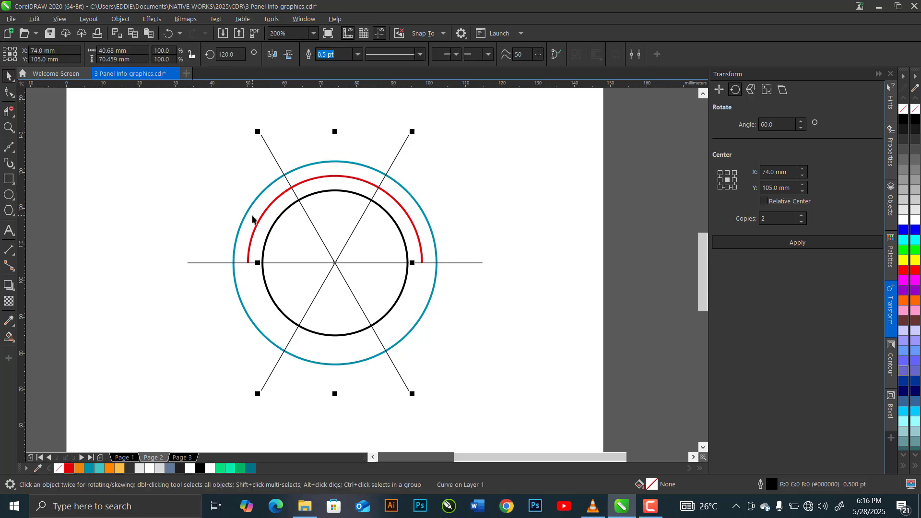
Fill the three ring sections below the horizontal line with Desert Blue using Smart Fill.
left_click(11, 341)
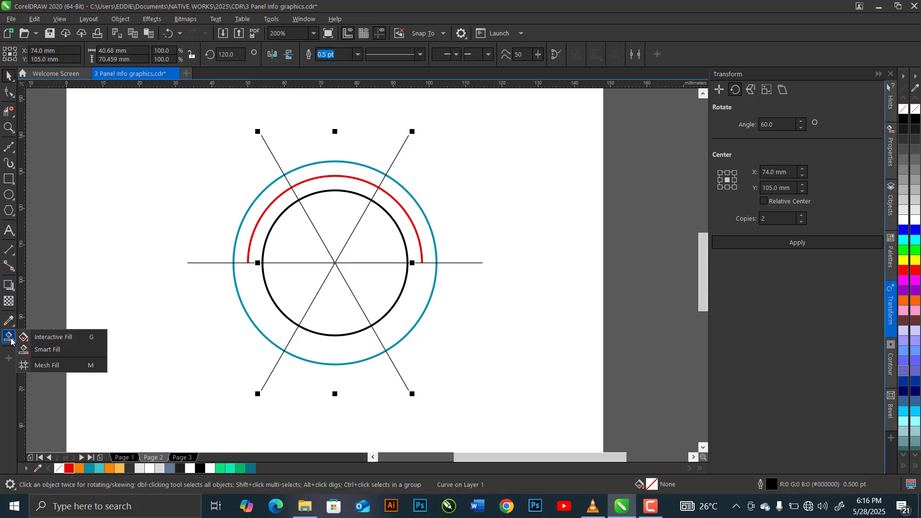
left_click(47, 350)
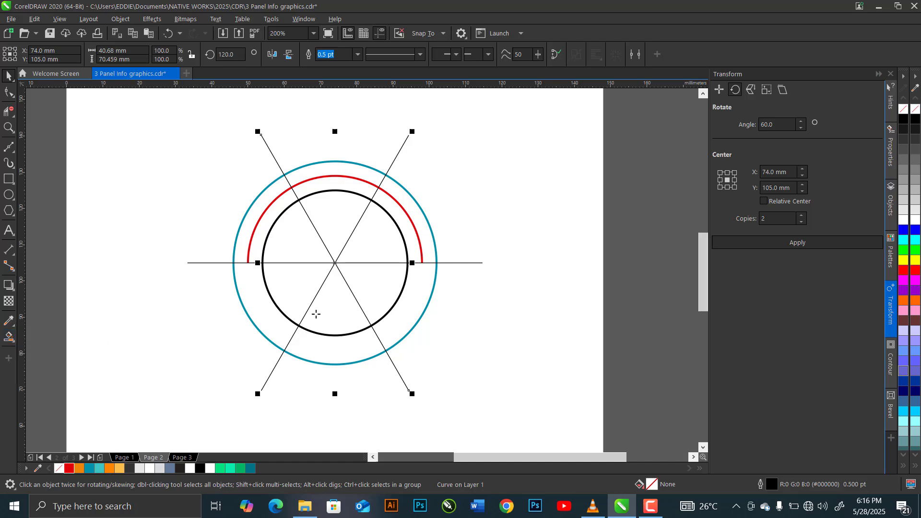
left_click(259, 314)
left_click(331, 348)
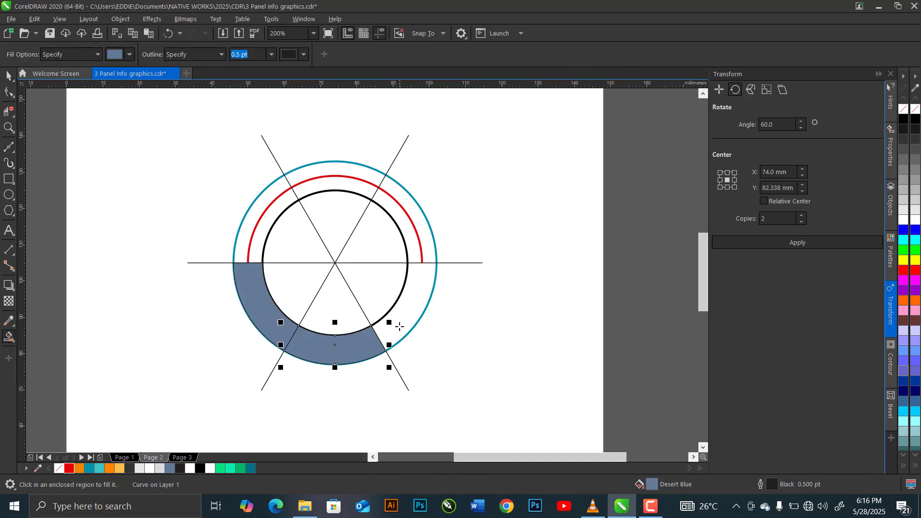
left_click(402, 314)
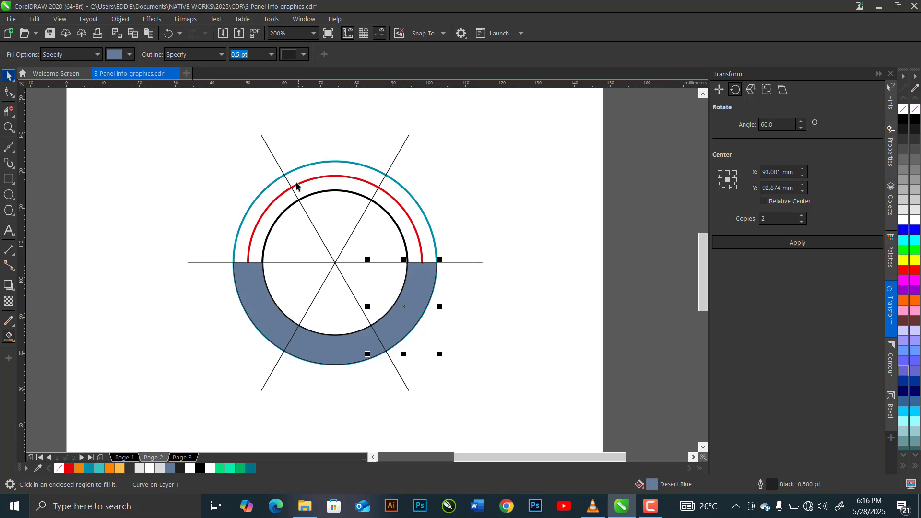
Delete the two diagonal dividing lines crossing the circles.
key("space")
left_click(273, 155)
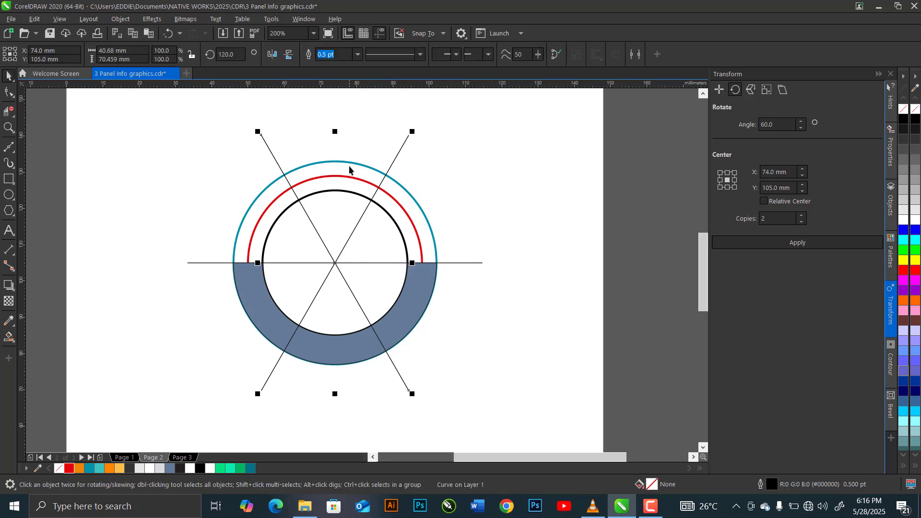
key("Delete")
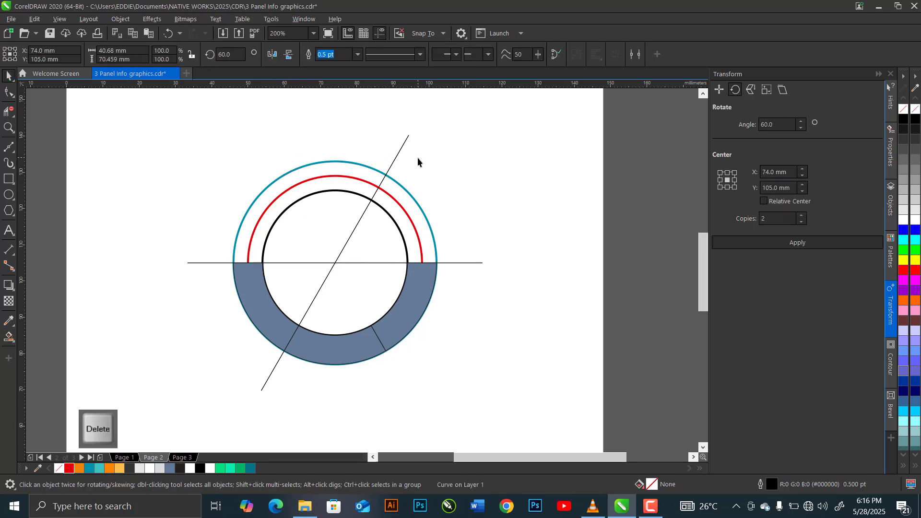
key("Delete")
Fill the upper half-ring between the inner black circle and the red arc with Desert Blue using Smart Fill.
left_click(8, 339)
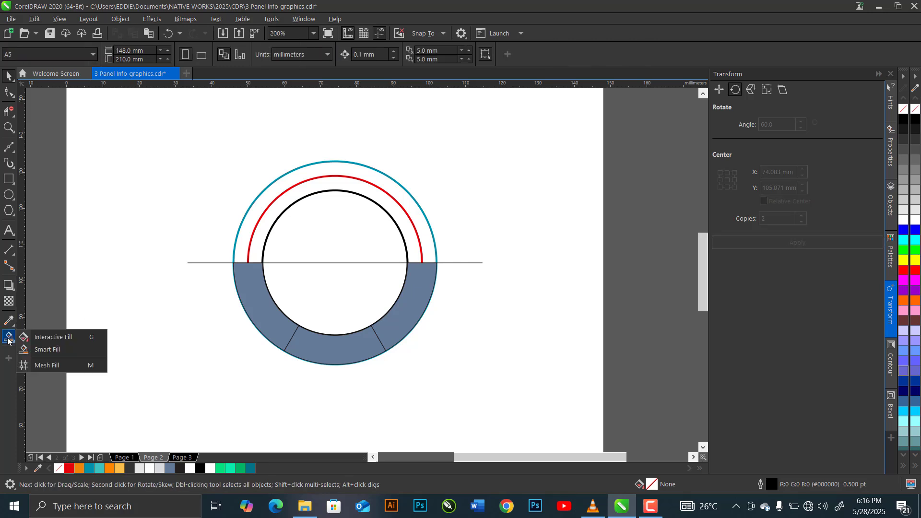
left_click(58, 350)
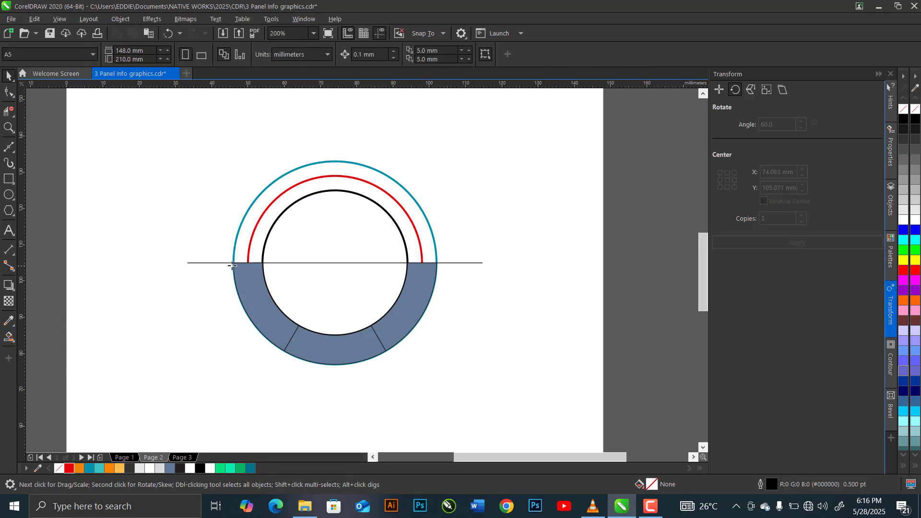
left_click(255, 257)
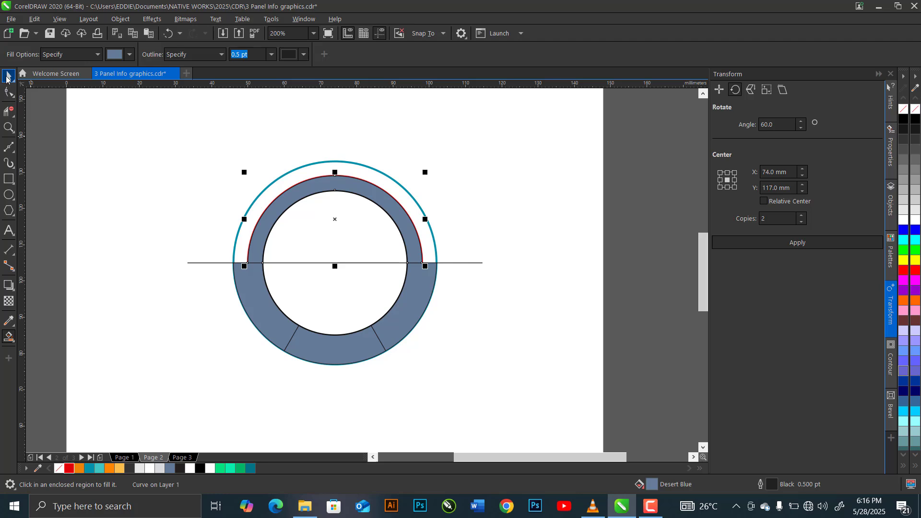
key("space")
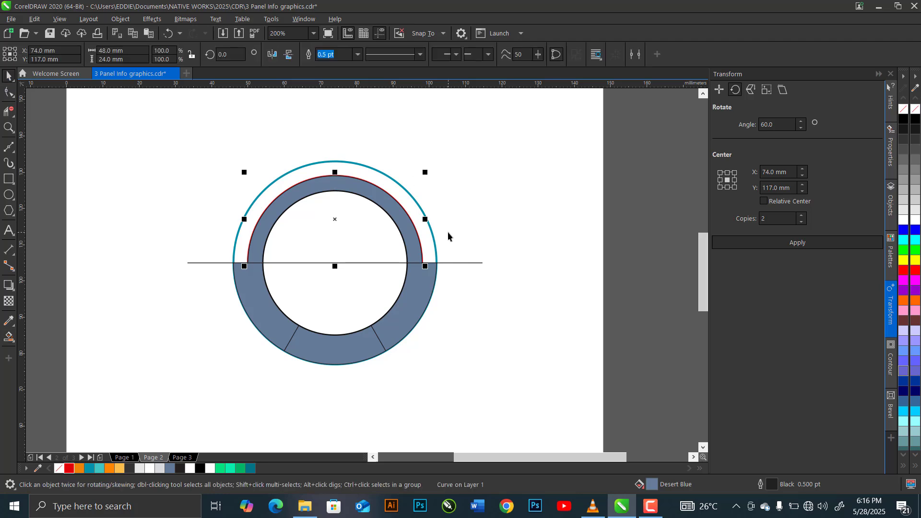
Delete the construction outlines: the outer teal circle, the red arc and the horizontal line.
left_click(433, 249)
key("Delete")
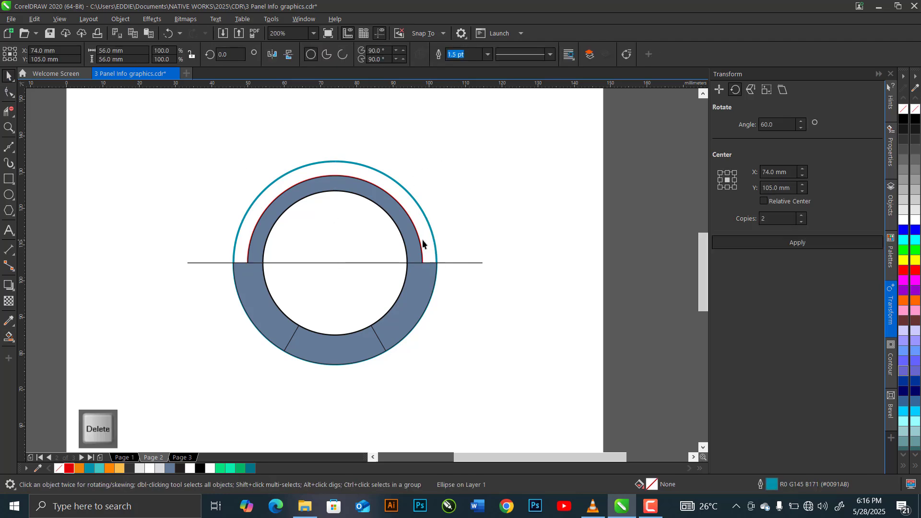
scroll(419, 242, "up", 6)
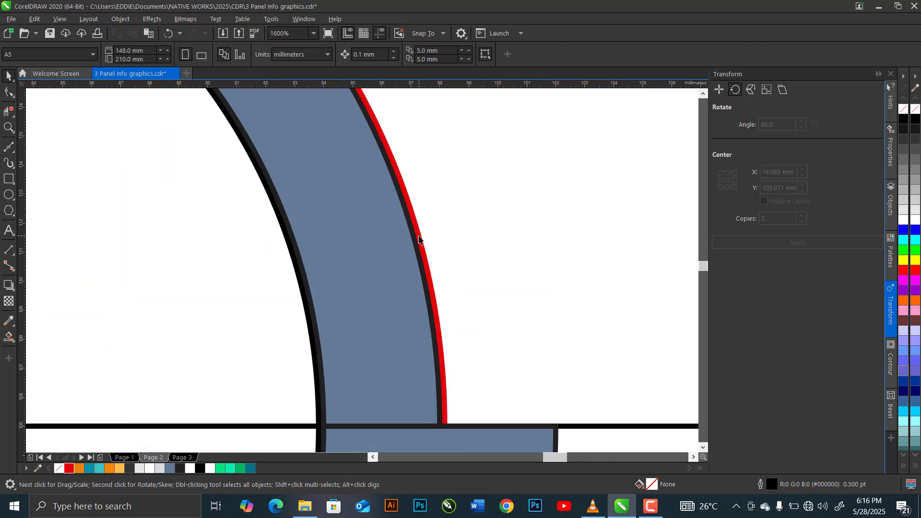
left_click(417, 251)
key("Delete")
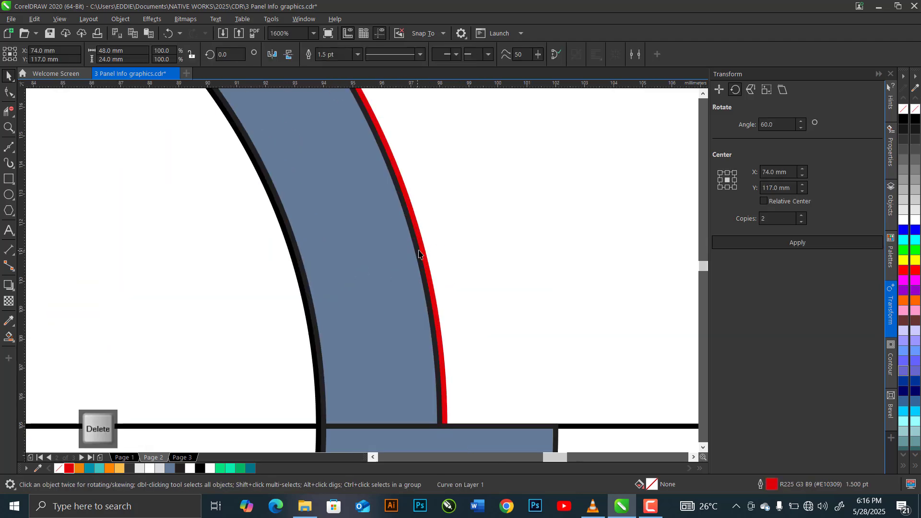
scroll(419, 254, "down", 4)
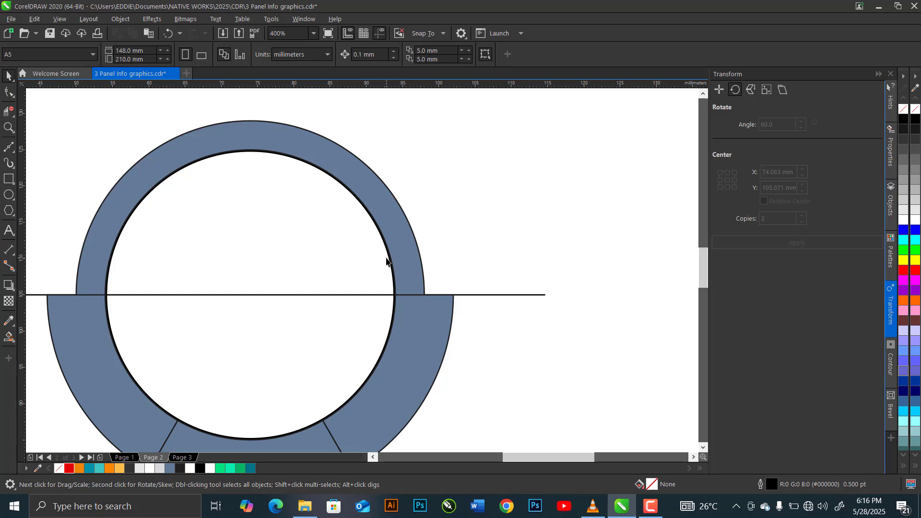
left_click(474, 296)
key("Delete")
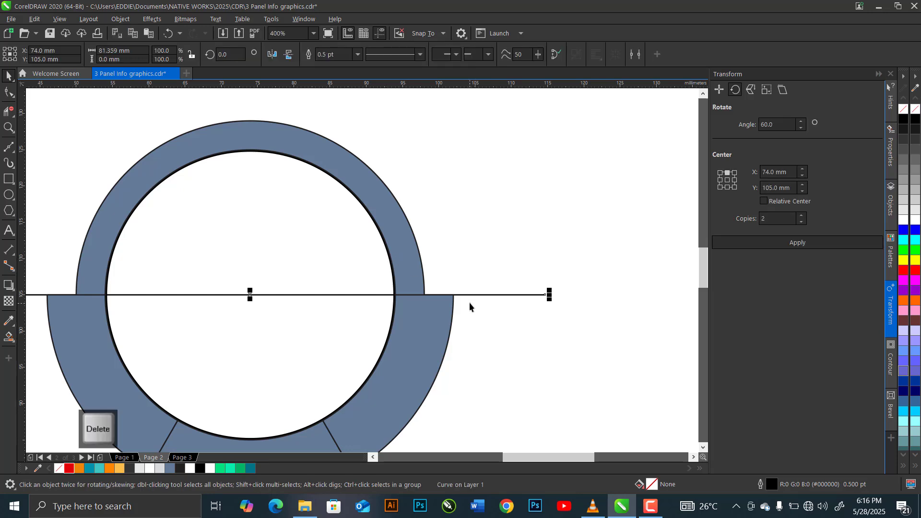
Draw a rectangle just below the ring and set its size to 13 mm wide by 15 mm high.
scroll(480, 271, "down", 2)
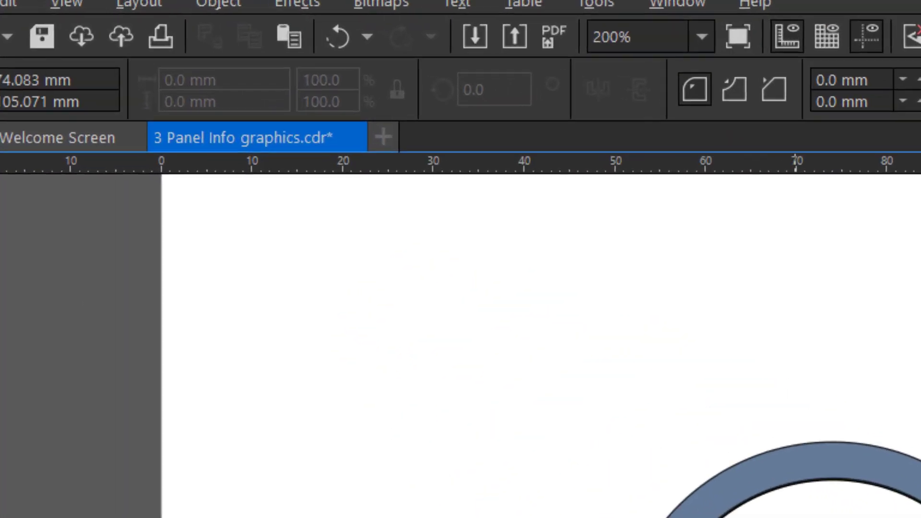
left_click_drag(329, 400, 351, 431)
left_click(258, 88)
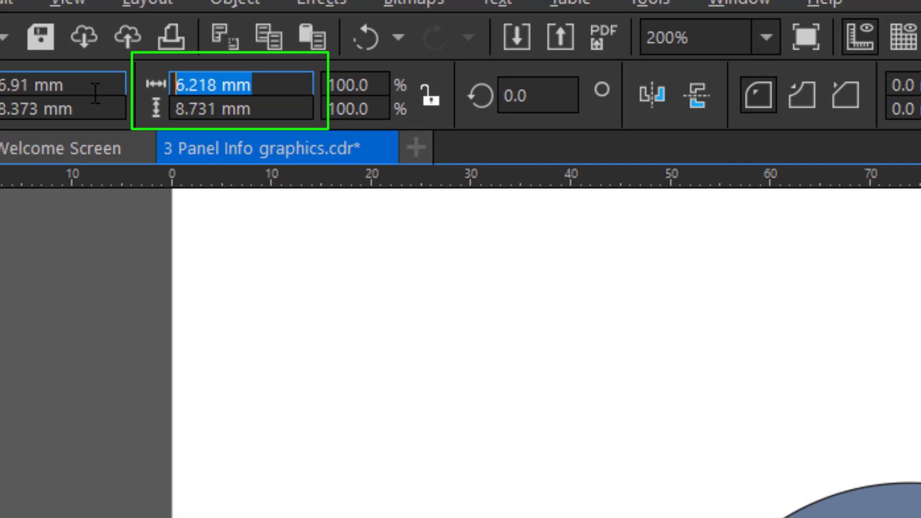
type("13")
left_click(276, 109)
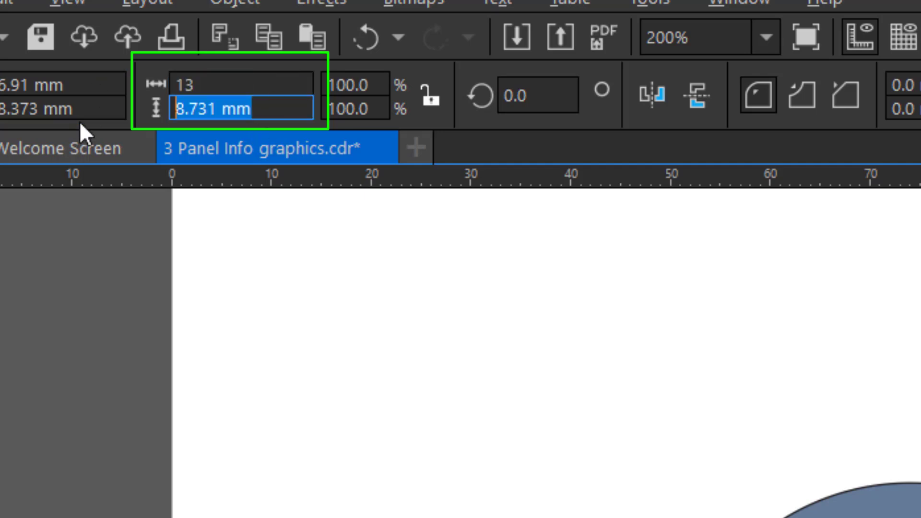
type("15")
key("Return")
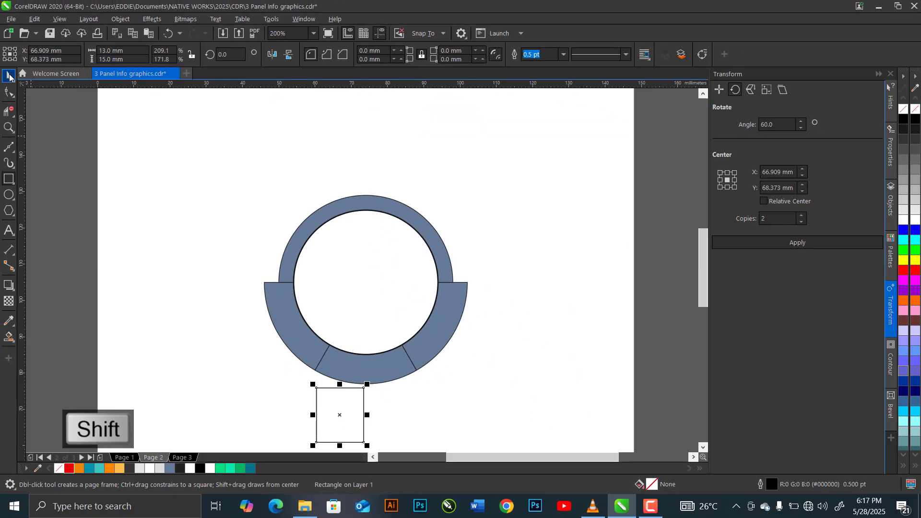
Centre the rectangle horizontally on the inner black circle.
key("space")
left_click(363, 321, "shift")
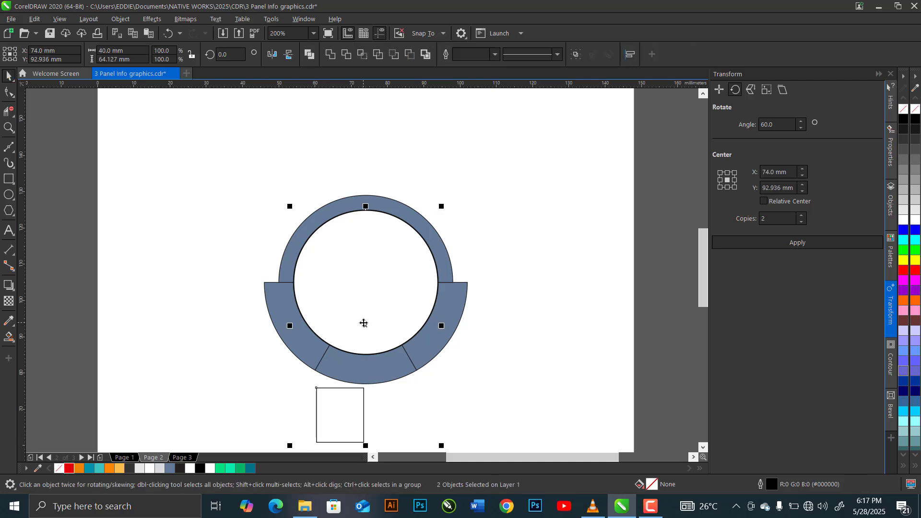
key("c")
left_click(478, 393)
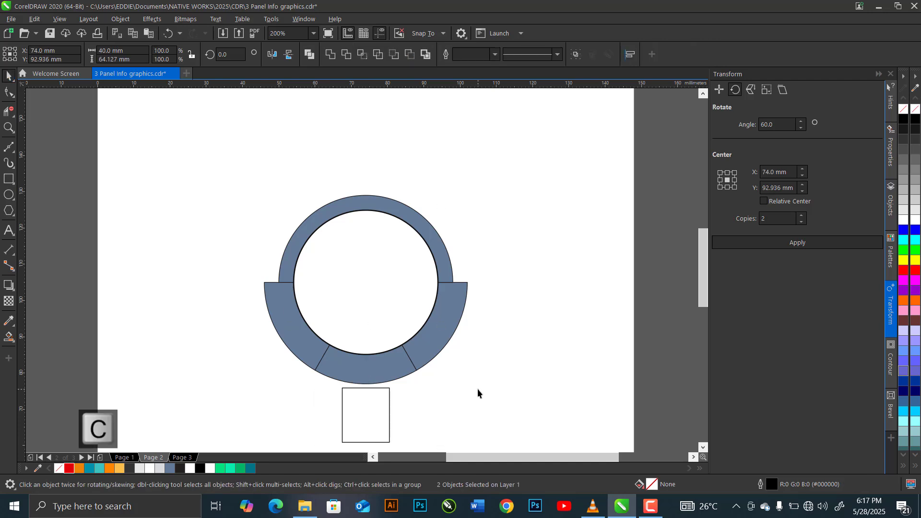
Move the rectangle up onto the ring and cut its top edge with a pasted copy of the red circle using Back Minus Front.
key("ctrl+v")
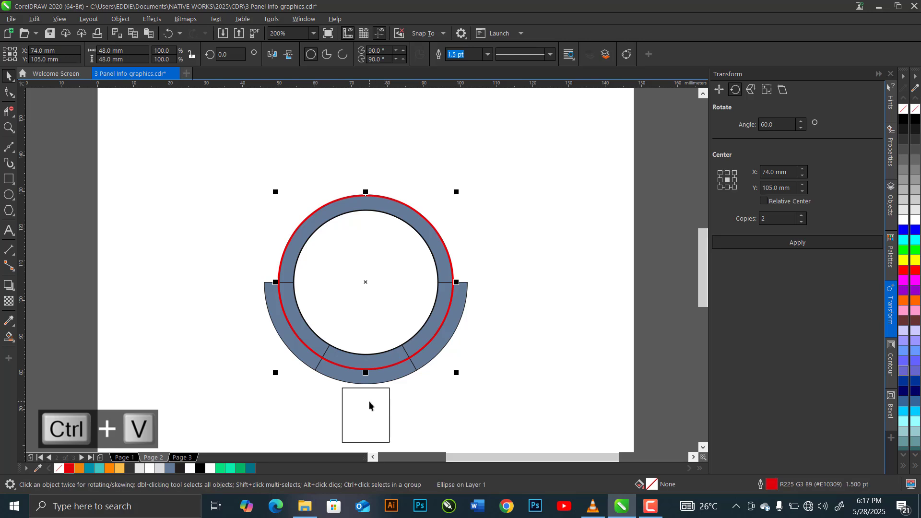
scroll(369, 401, "up", 1)
left_click(363, 379)
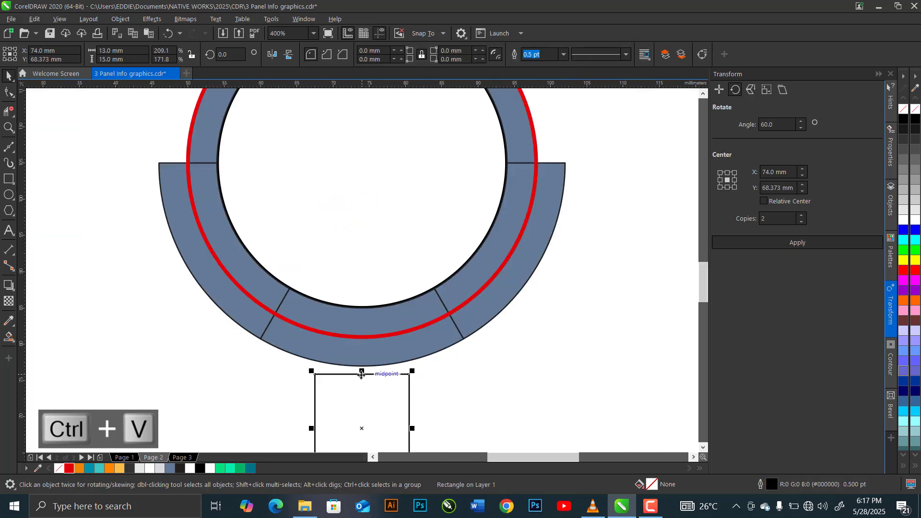
left_click_drag(362, 377, 362, 327)
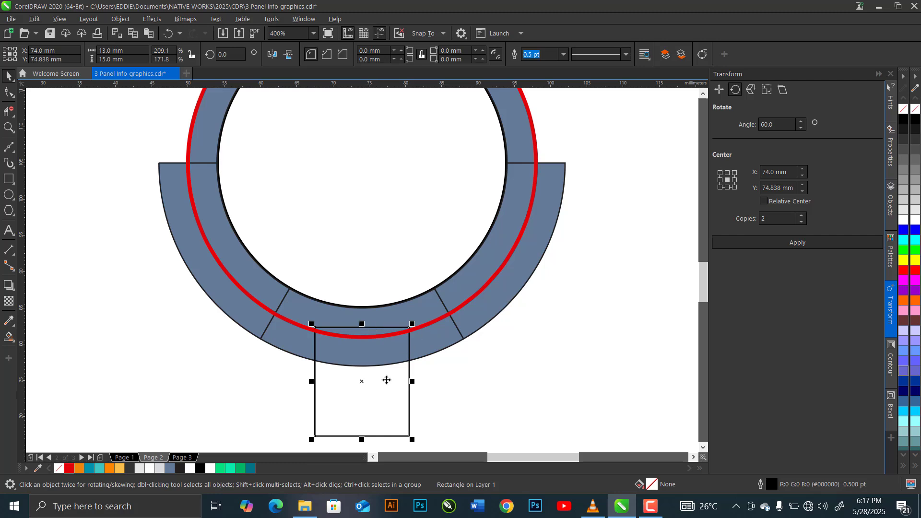
left_click(428, 328, "shift")
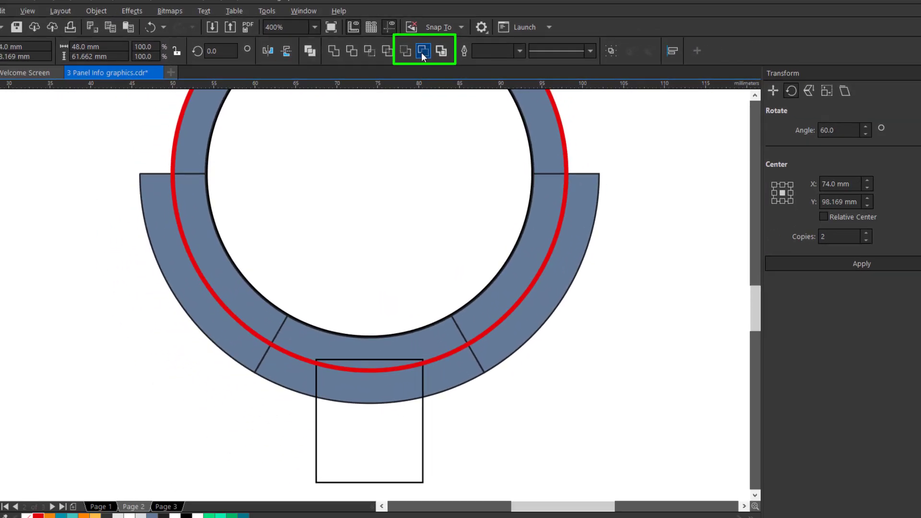
left_click(459, 43)
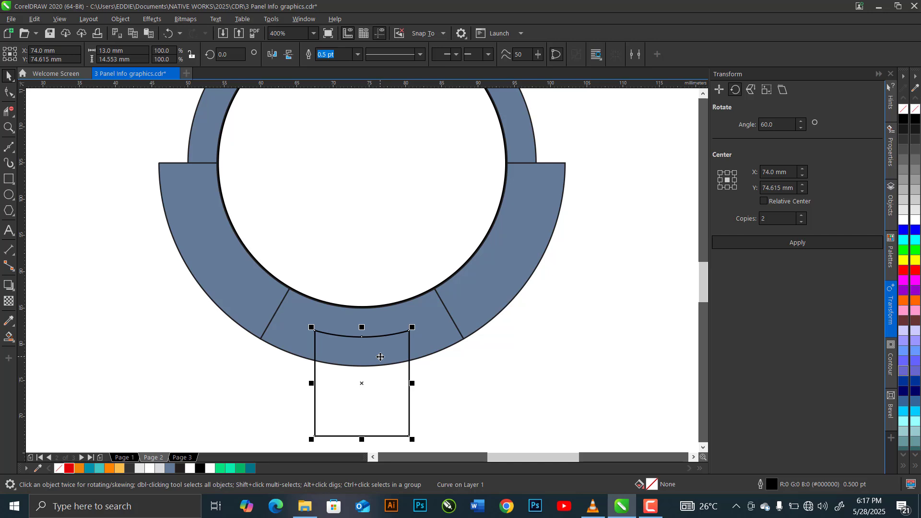
Paste the red circle again and remove its lower-left and lower-right segments with Virtual Segment Delete.
key("ctrl+v")
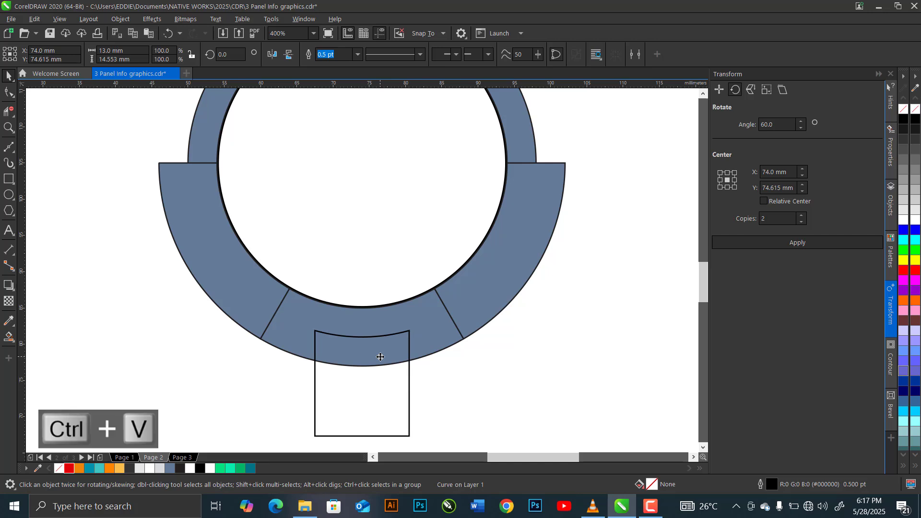
left_click(11, 112)
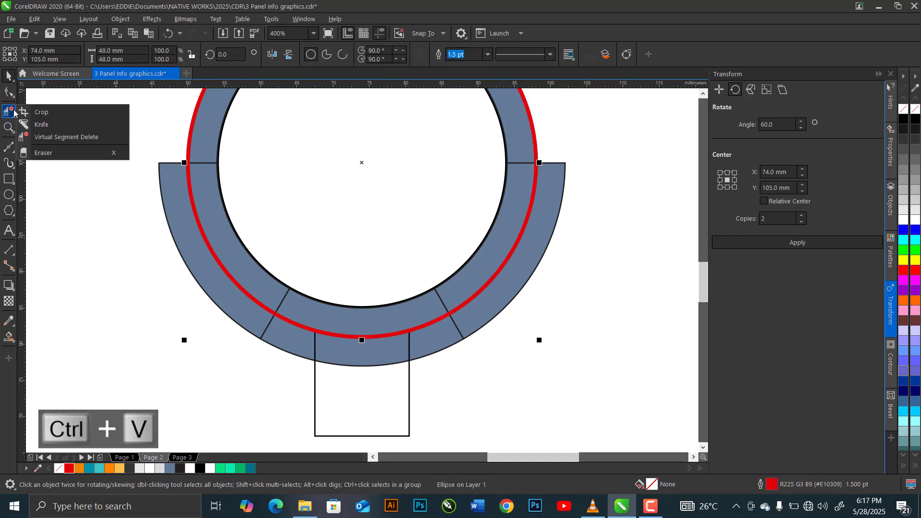
left_click(53, 137)
left_click(196, 207)
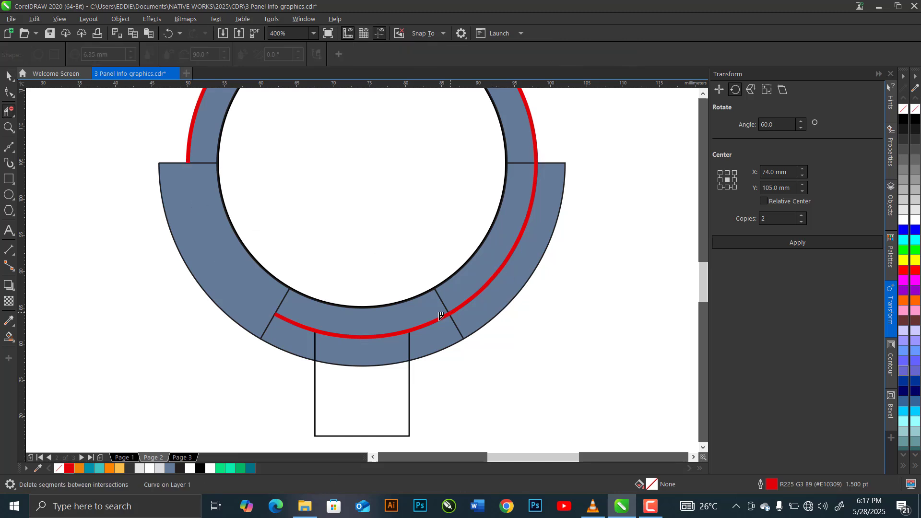
left_click(496, 272)
Delete the nodes of the red circle's upper half with the Shape tool, keeping only the short arc above the rectangle.
scroll(424, 329, "down", 2)
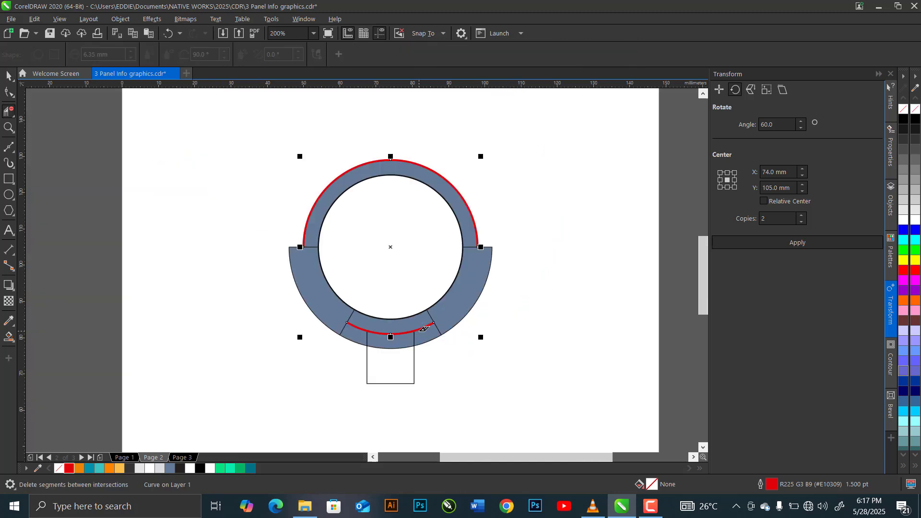
left_click(10, 97)
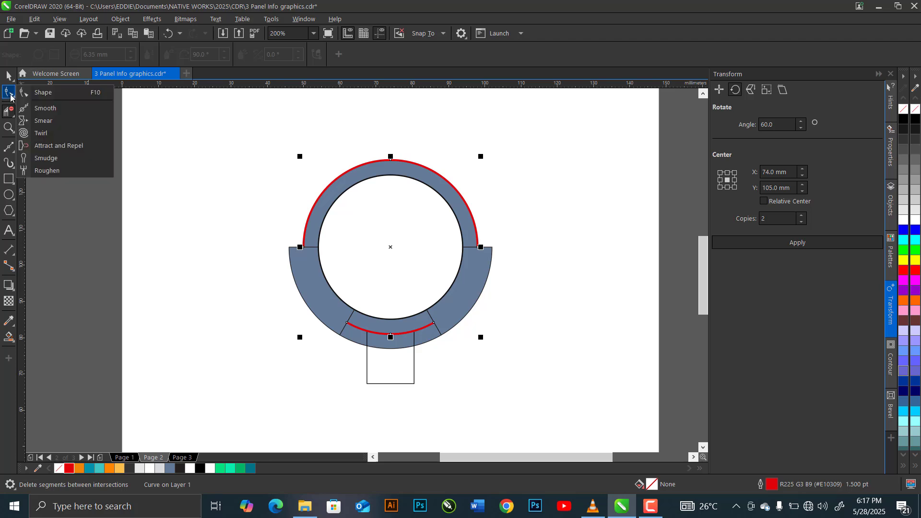
left_click(70, 93)
left_click_drag(258, 122, 480, 262)
key("Delete")
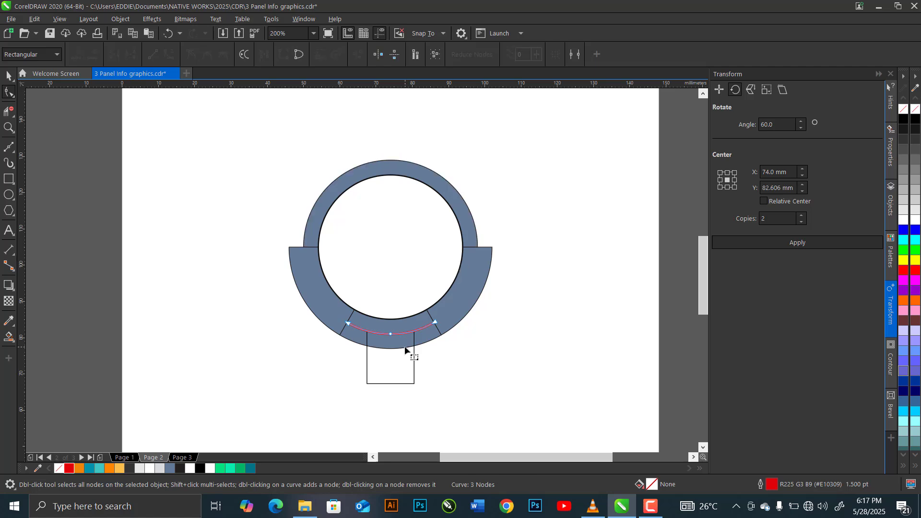
Select all nodes of the short red arc and add nodes between them until the curve has 9 nodes.
scroll(412, 342, "up", 3)
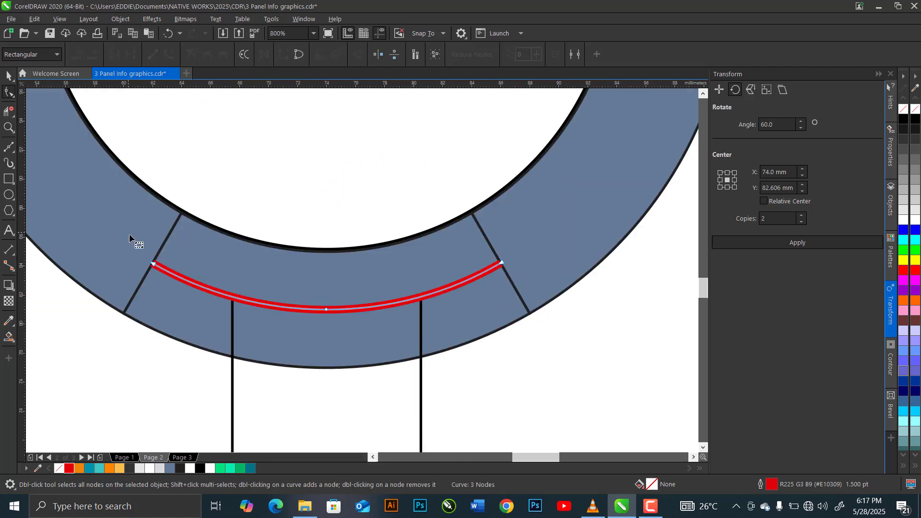
left_click_drag(128, 233, 453, 310)
left_click_drag(521, 317, 530, 323)
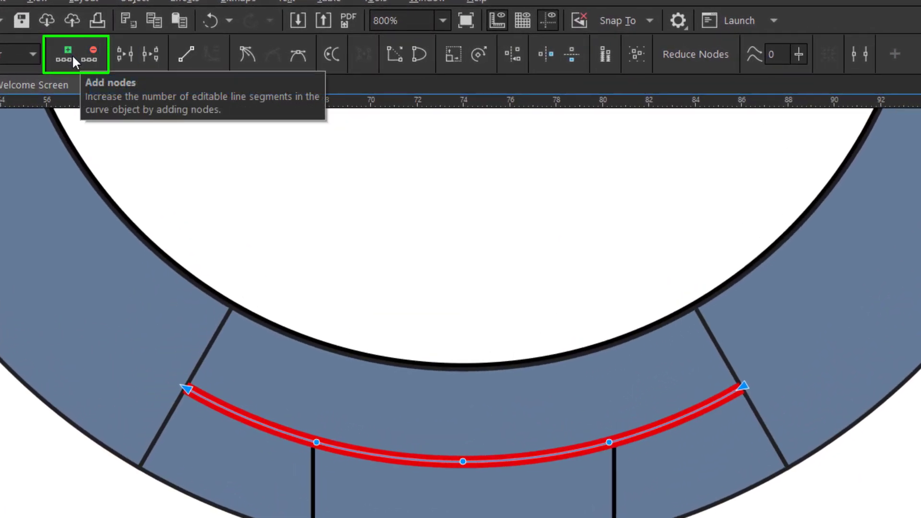
left_click(72, 54)
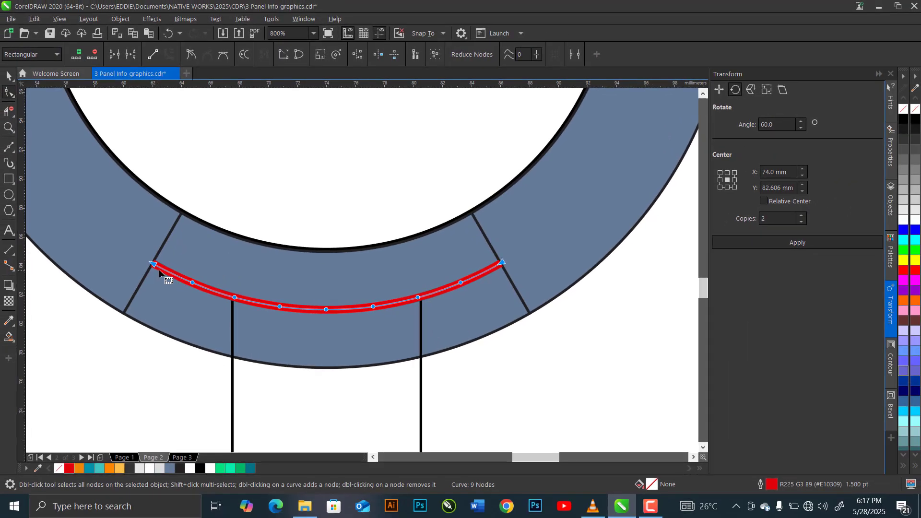
Shorten the red arc evenly by deleting the outermost node at each end.
left_click(141, 326)
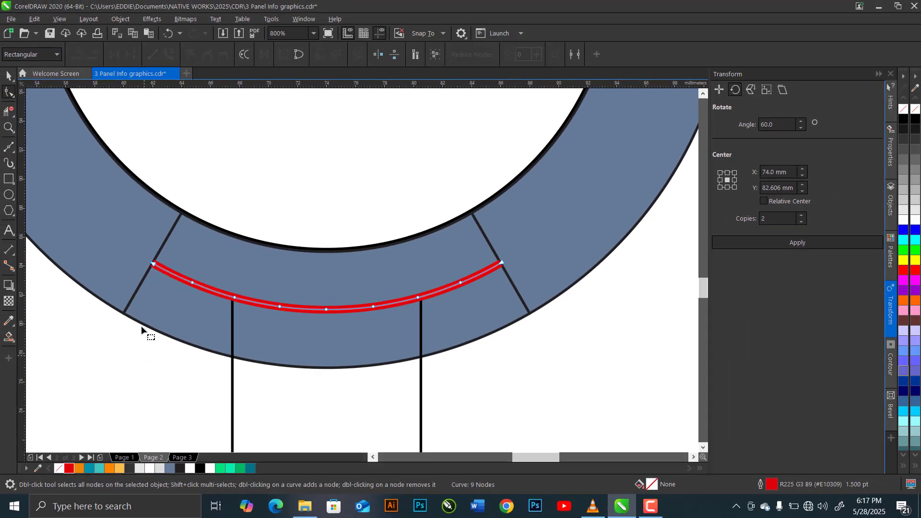
double_click(154, 263)
left_click(502, 263)
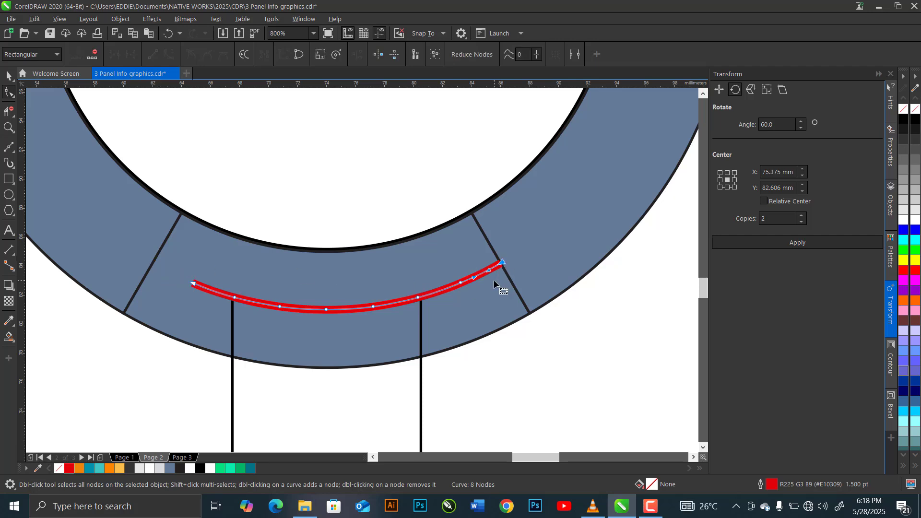
key("Delete")
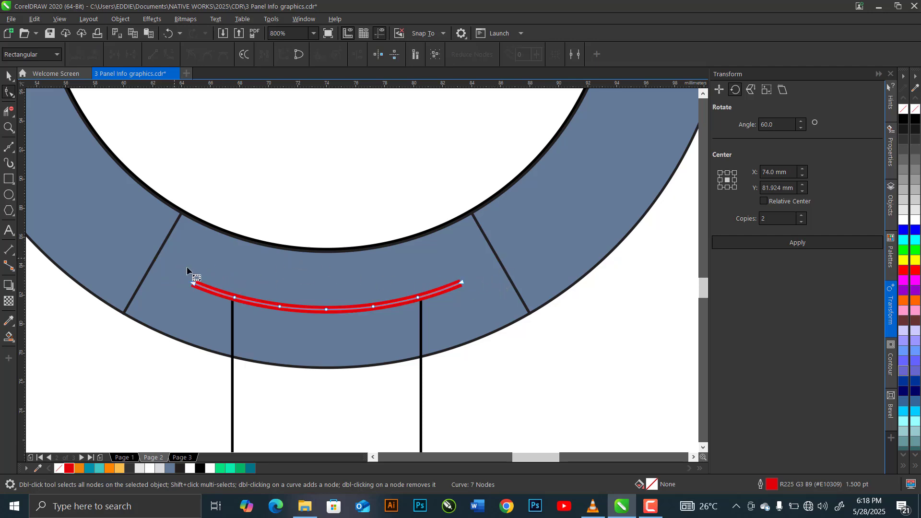
Select all nodes of the red arc and apply Reduce Nodes so only its two end nodes remain.
left_click_drag(485, 340, 489, 340)
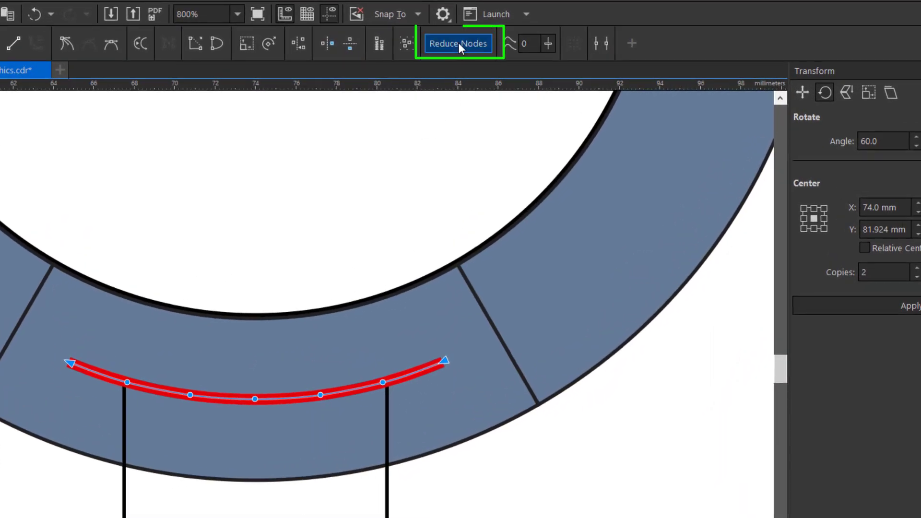
left_click(458, 43)
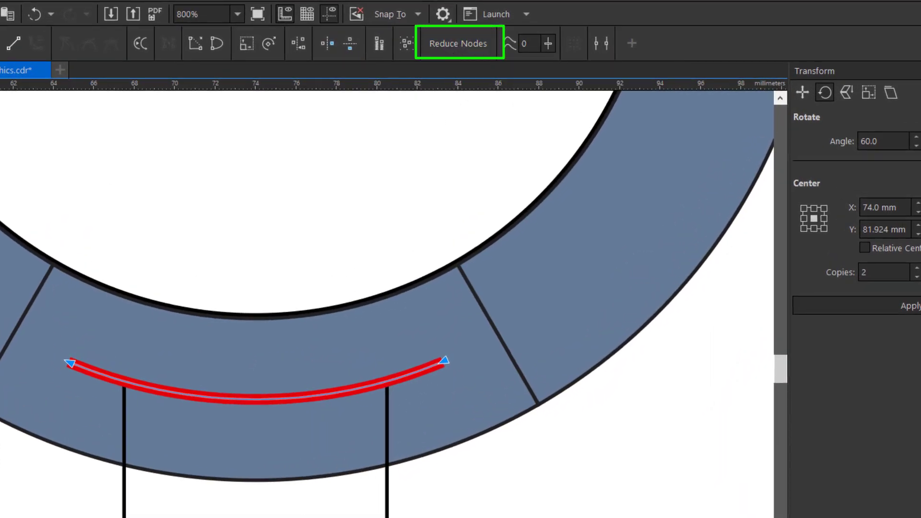
left_click(9, 76)
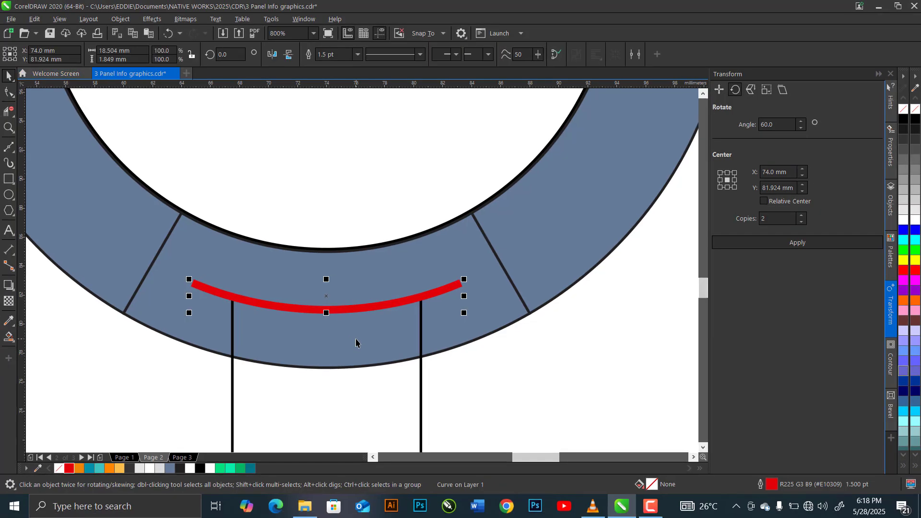
left_click(296, 398)
scroll(356, 310, "down", 2)
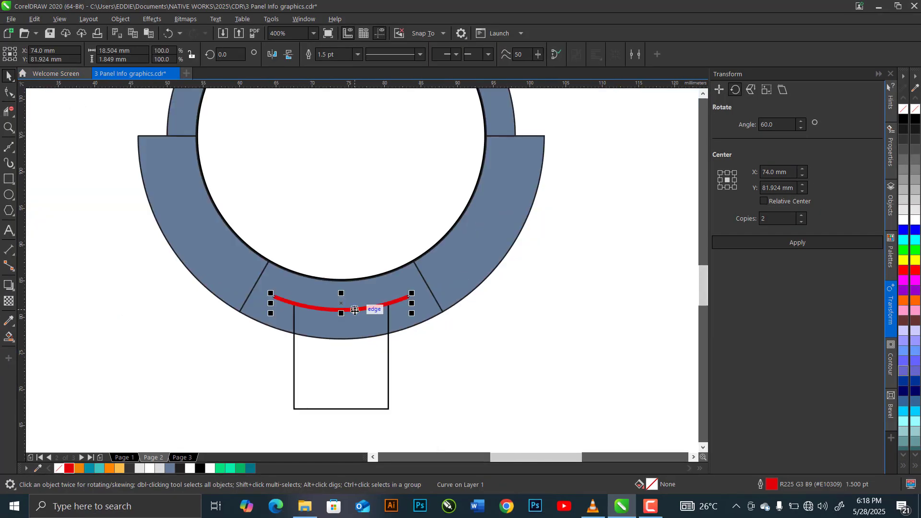
scroll(356, 310, "down", 1)
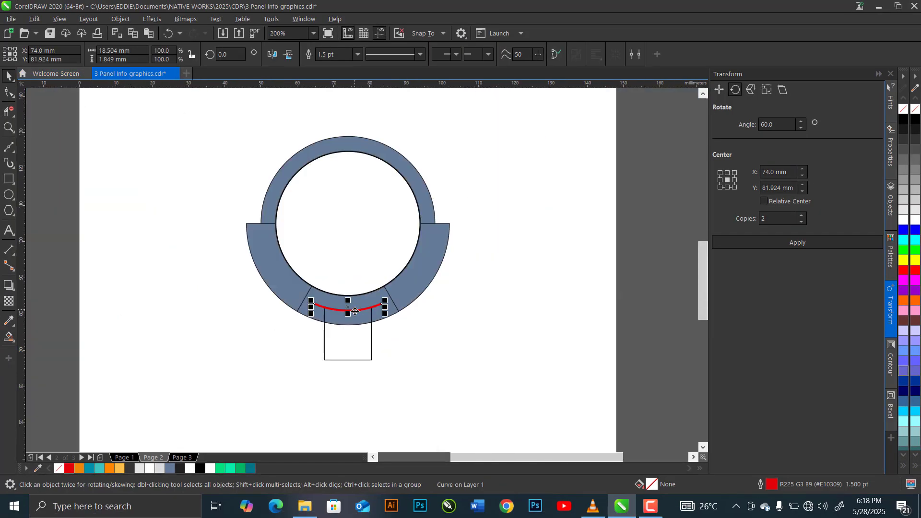
left_click(409, 339)
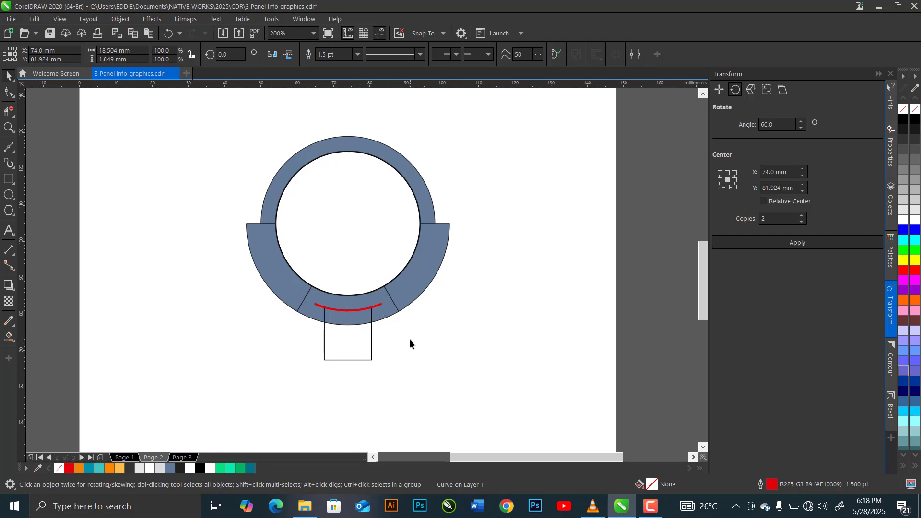
Apply a linear fountain fill to the ring's lower-left section, from dark teal at its upper end to light turquoise at its lower end.
left_click(280, 283)
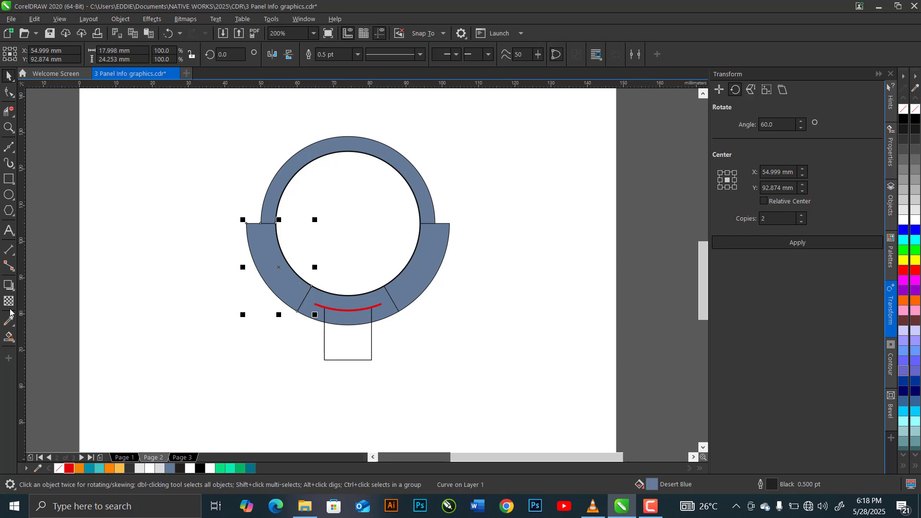
left_click(6, 342)
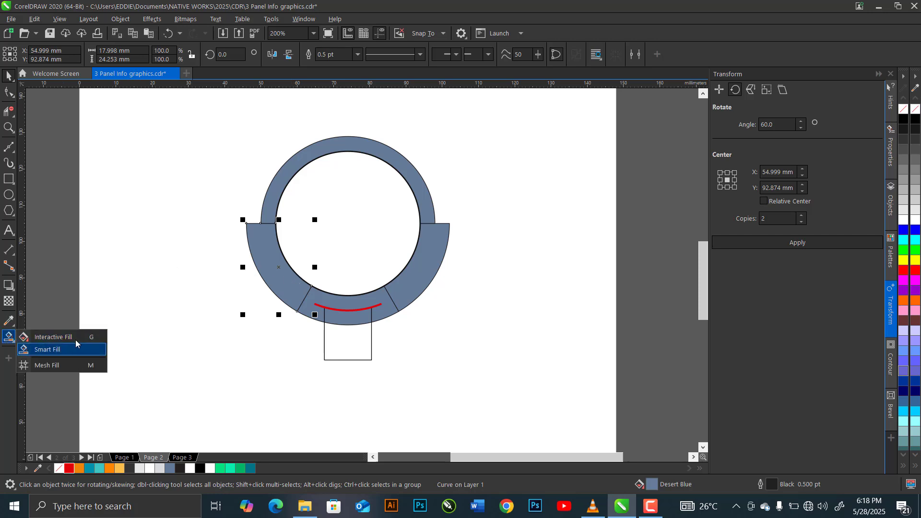
left_click(29, 333)
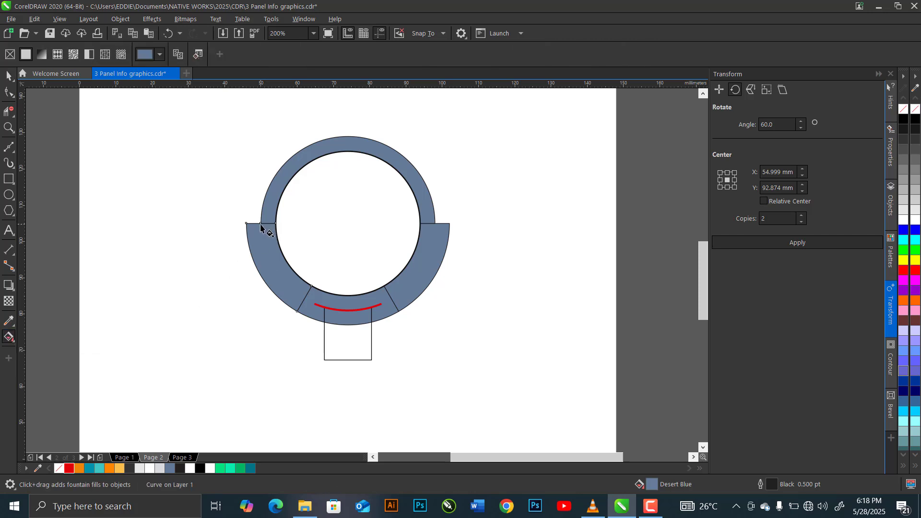
left_click_drag(260, 224, 304, 300)
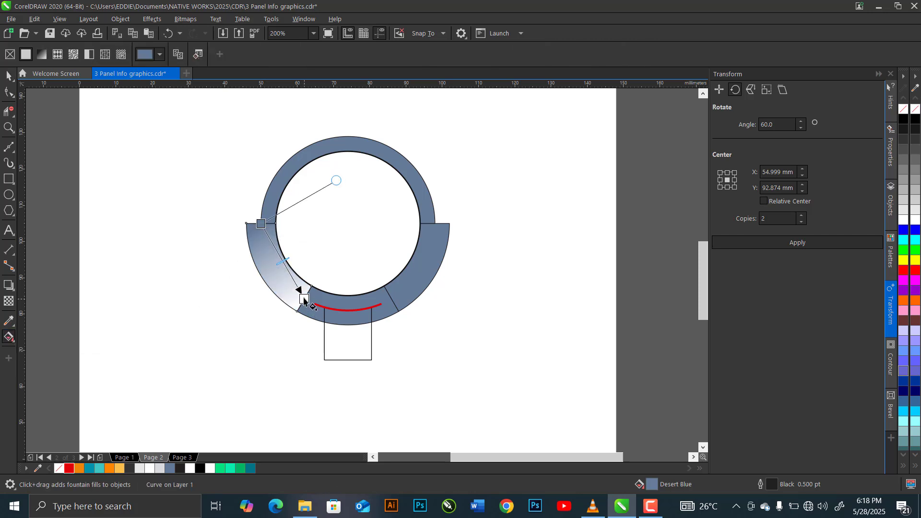
left_click(260, 223)
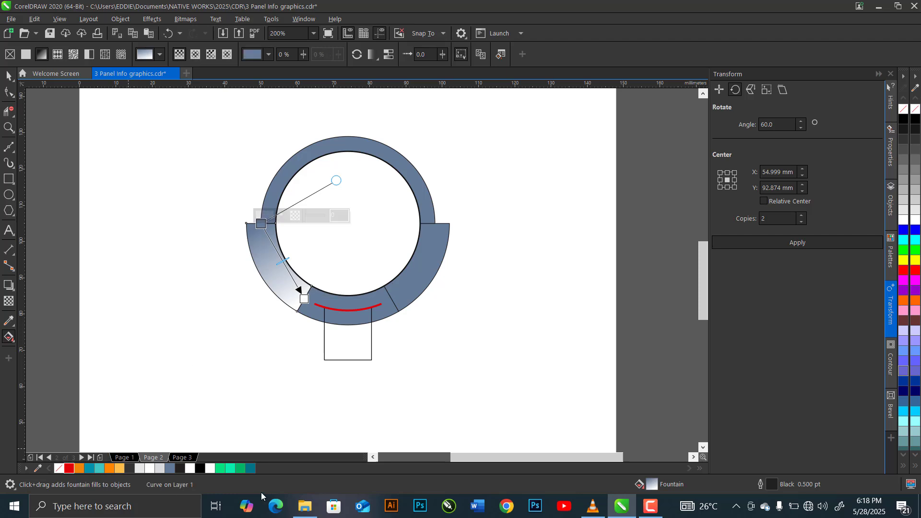
left_click(250, 468)
left_click(305, 299)
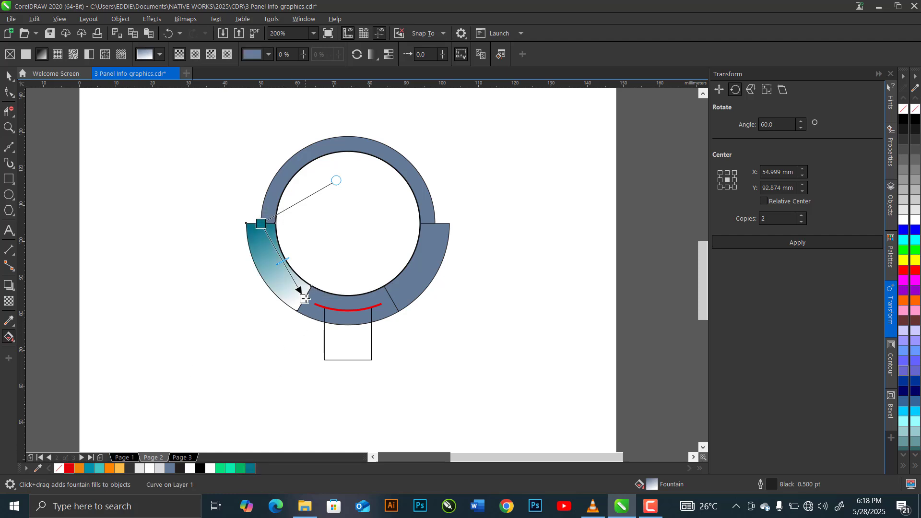
left_click(97, 469)
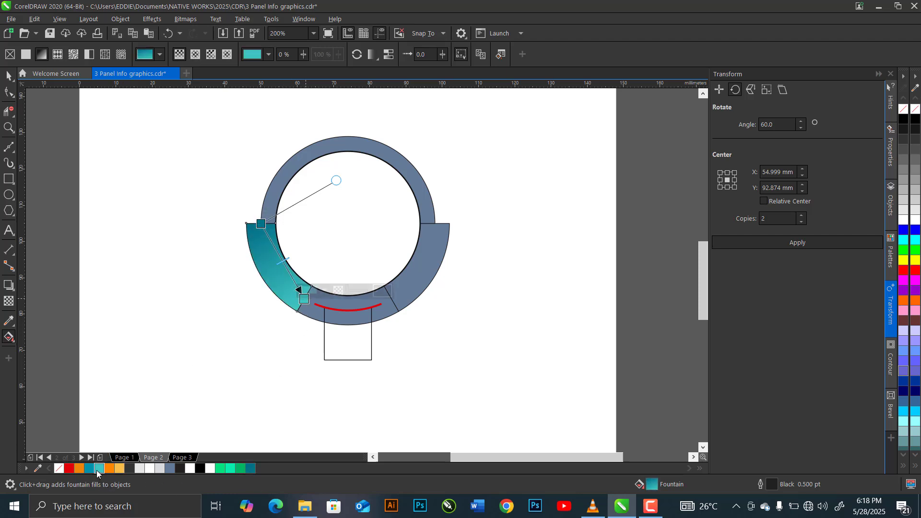
left_click(9, 76)
key("space")
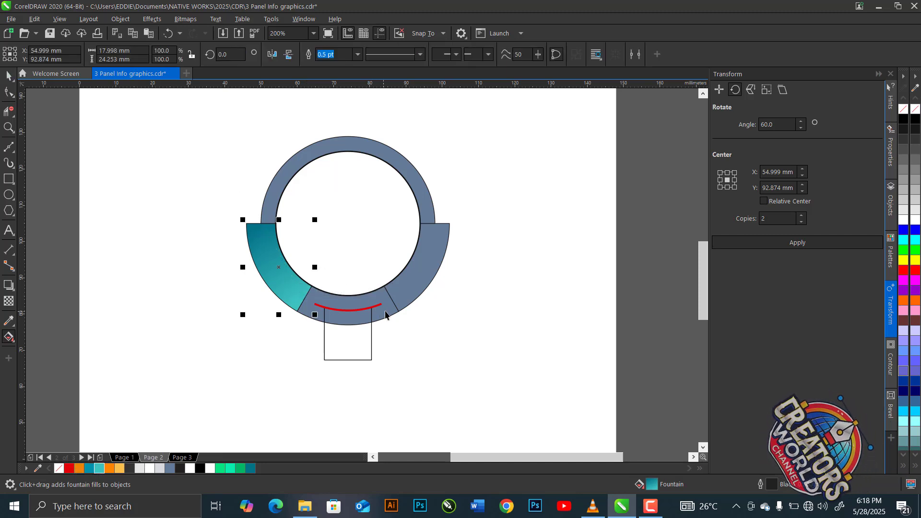
Apply a horizontal fountain fill to the ring's bottom section, from orange at the left end to light orange at the right.
left_click(374, 311)
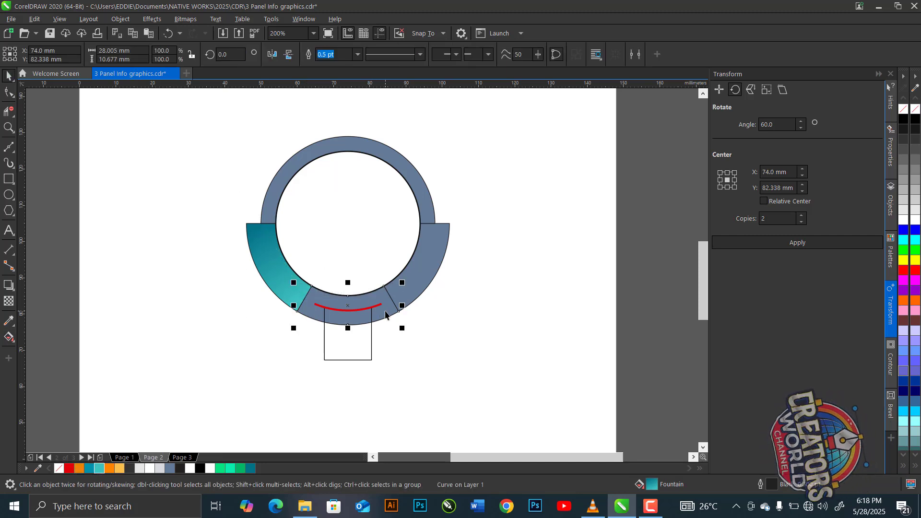
left_click(6, 337)
left_click_drag(304, 302, 392, 299)
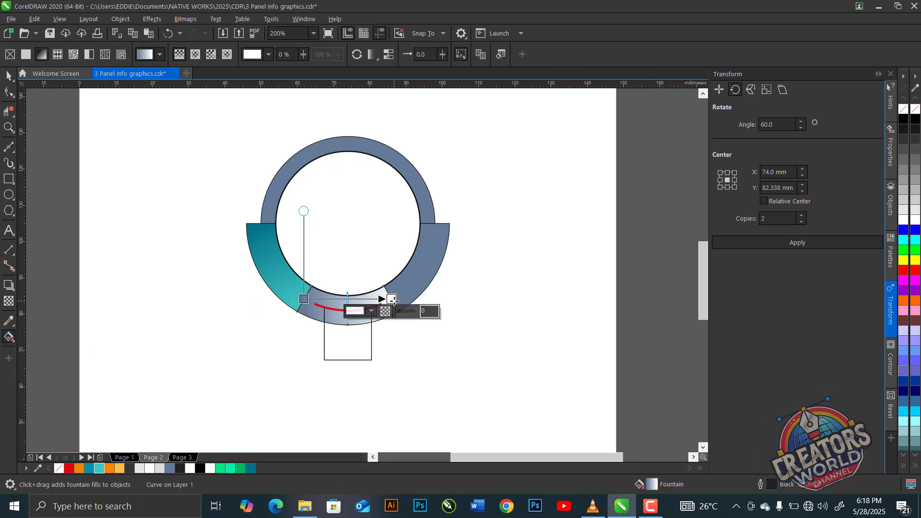
left_click(119, 468)
left_click(304, 298)
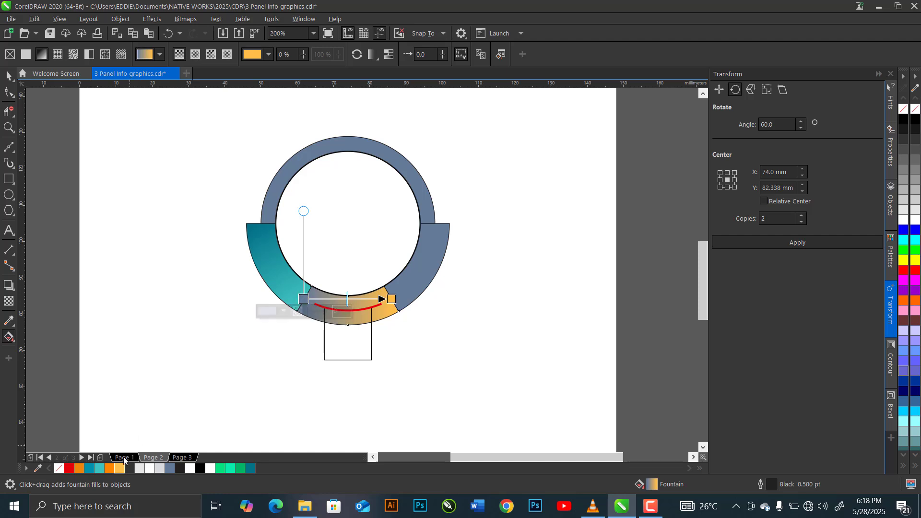
left_click(105, 468)
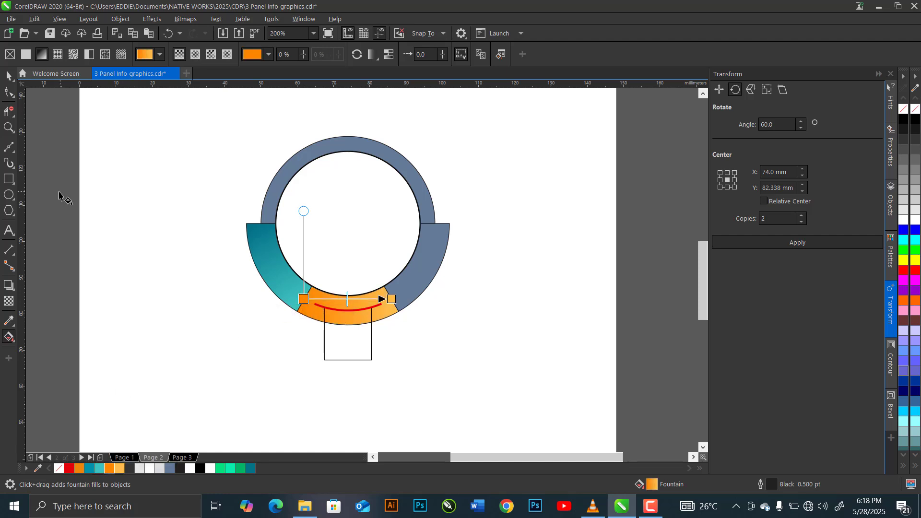
left_click(6, 78)
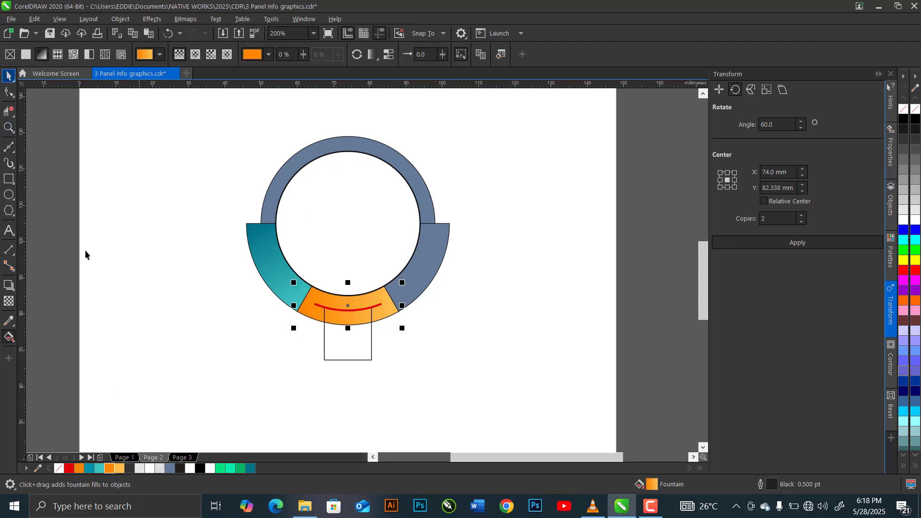
Apply a fountain fill to the ring's lower-right section, from red at its lower end to orange at its upper end.
left_click(9, 338)
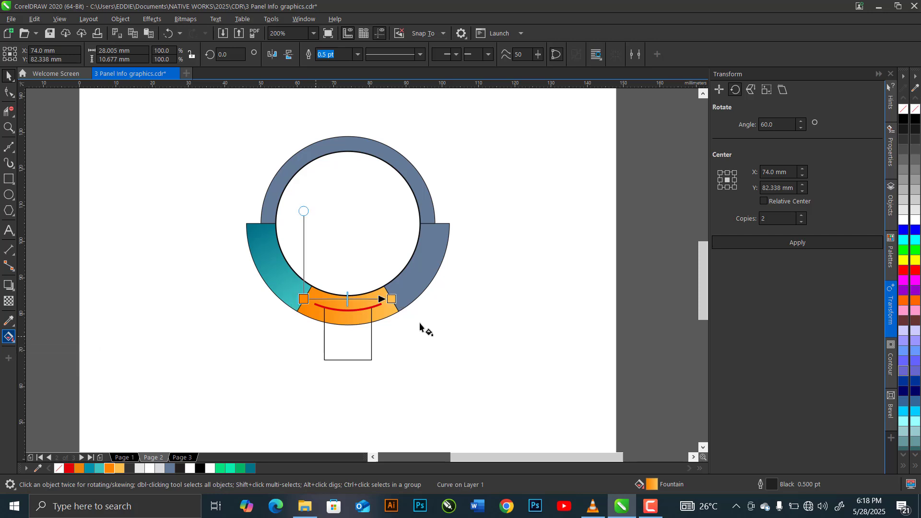
left_click(419, 291)
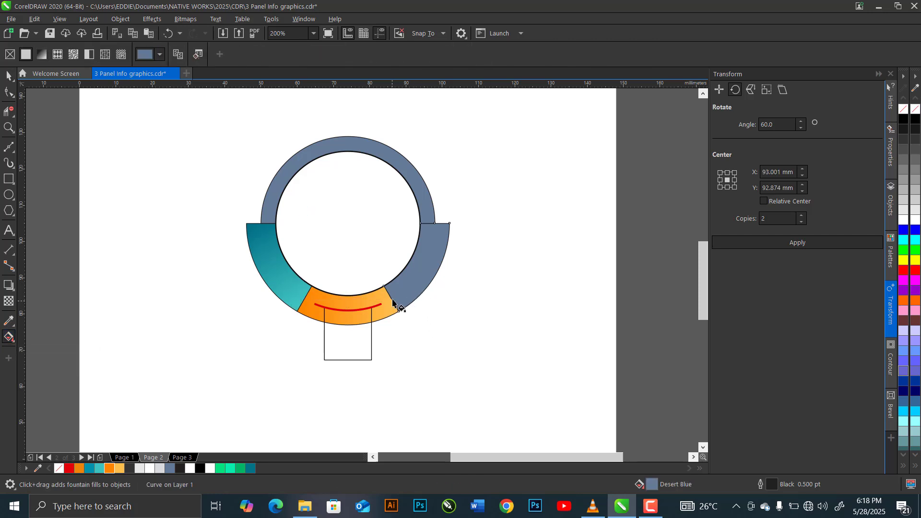
left_click_drag(393, 302, 435, 223)
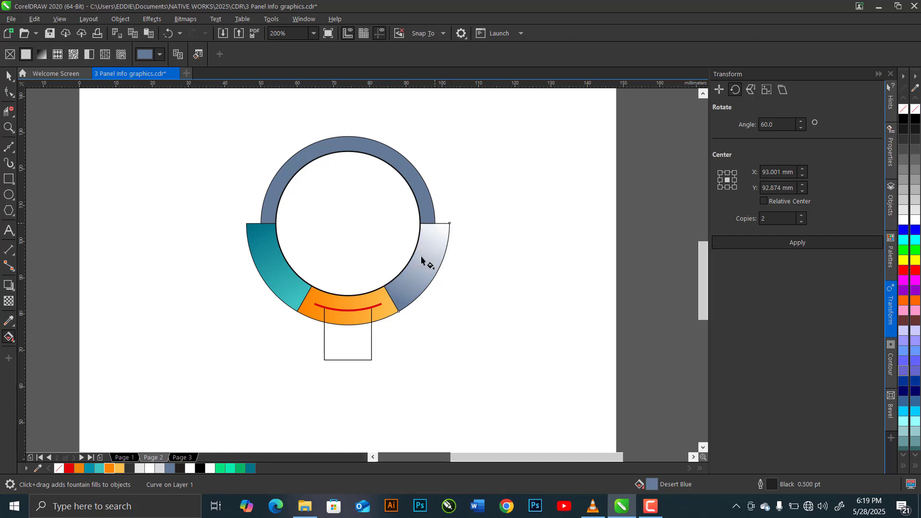
left_click(68, 469)
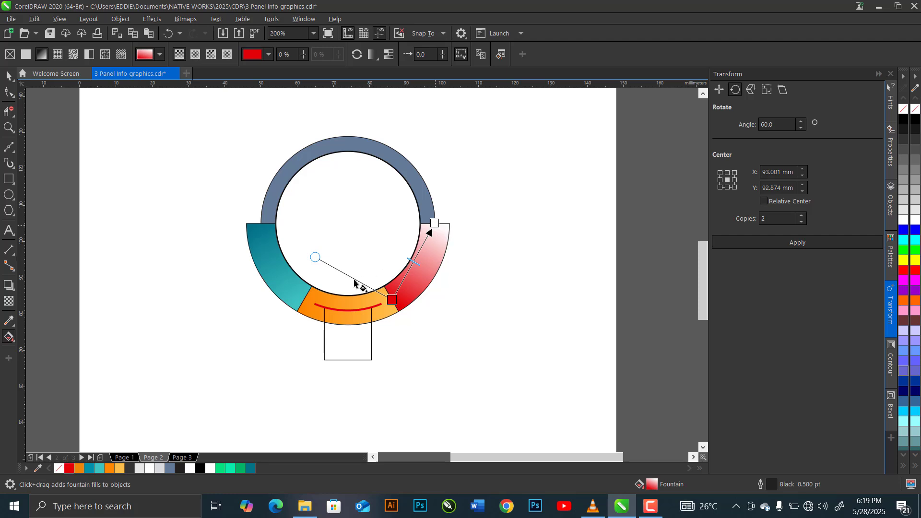
left_click(435, 223)
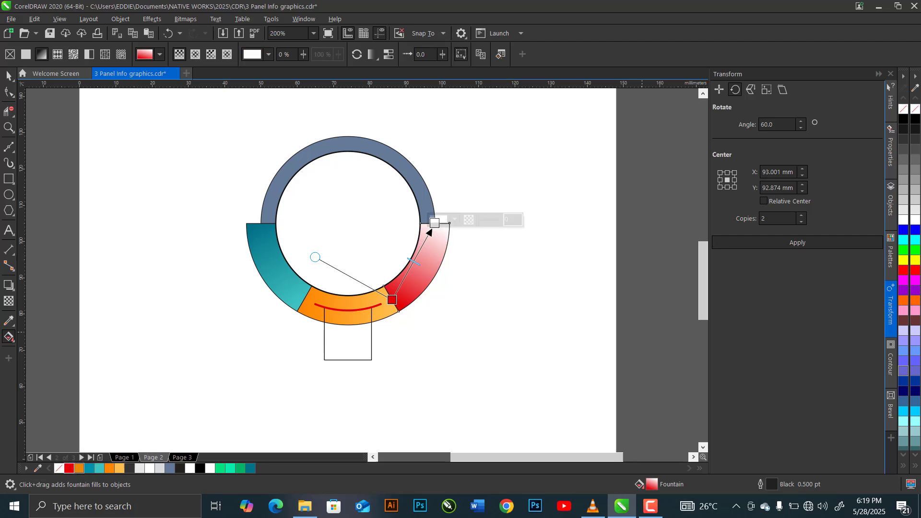
left_click(903, 301)
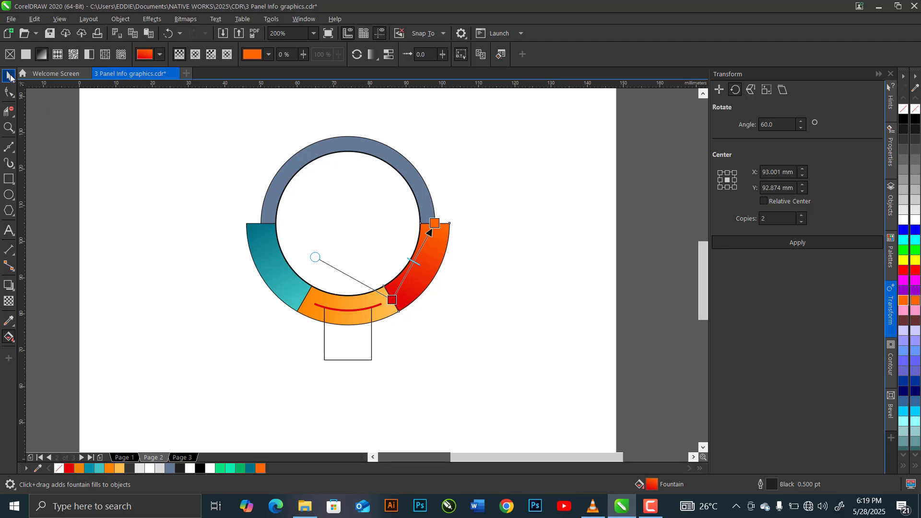
left_click(9, 76)
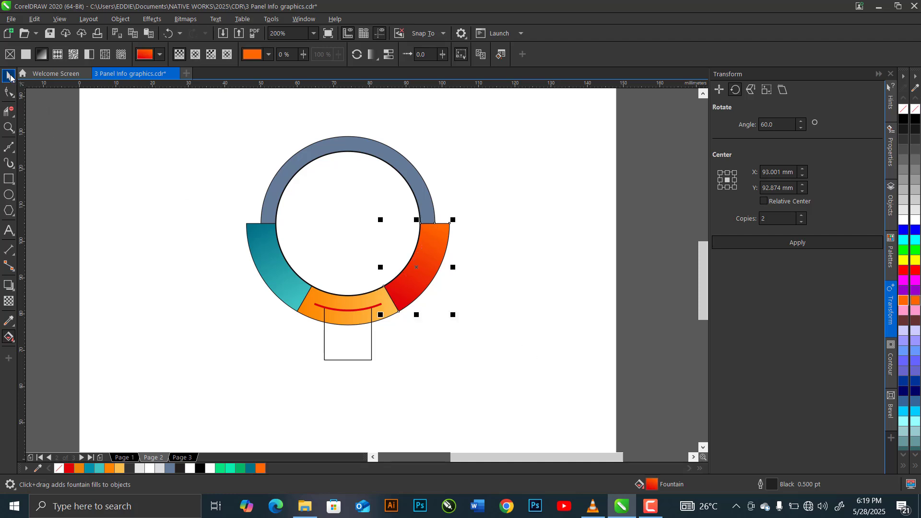
left_click(394, 354)
Apply a vertical fountain fill to the curved-top panel, from light grey #E5E5E5 at the arc to near-white at its bottom edge.
left_click(359, 348)
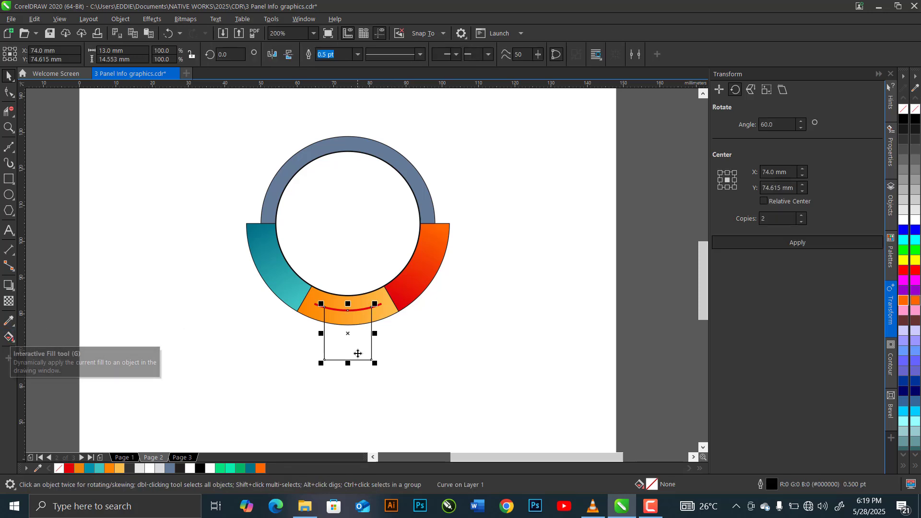
scroll(359, 354, "up", 3)
scroll(358, 352, "up", 2)
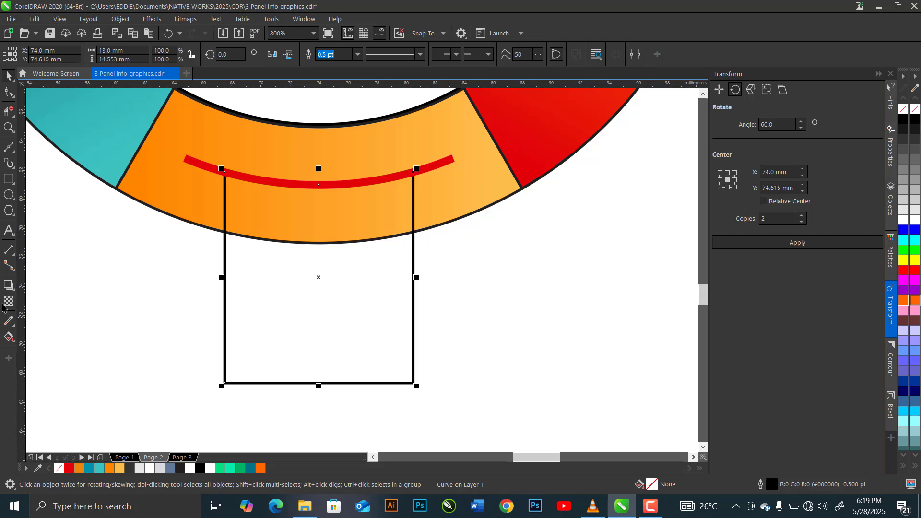
left_click(8, 338)
left_click(48, 336)
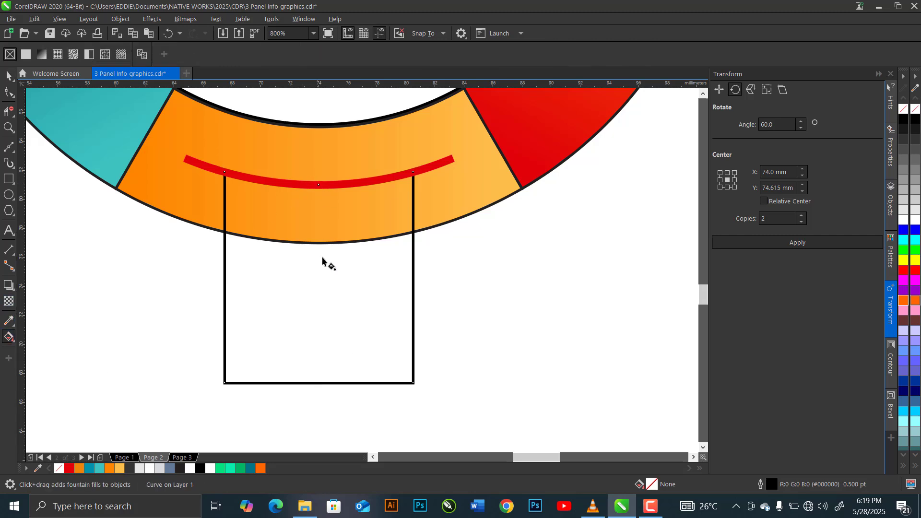
left_click_drag(317, 183, 318, 383)
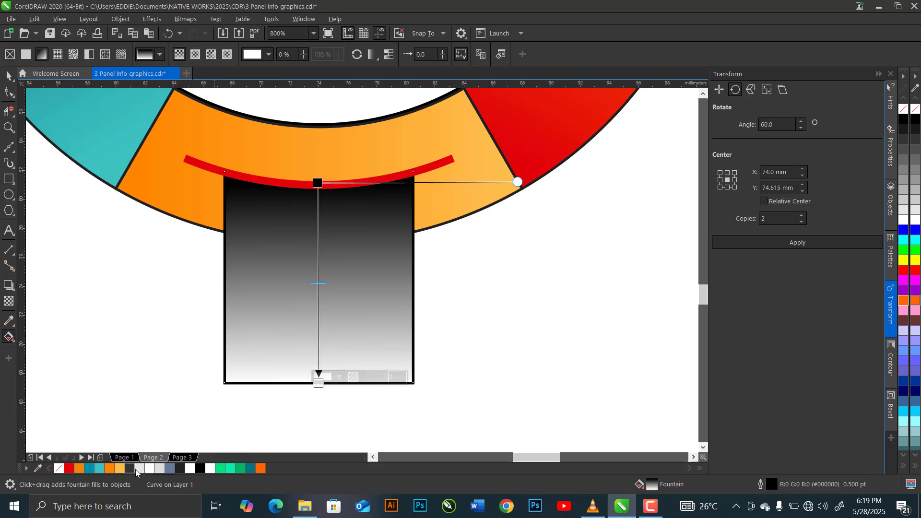
left_click(149, 469)
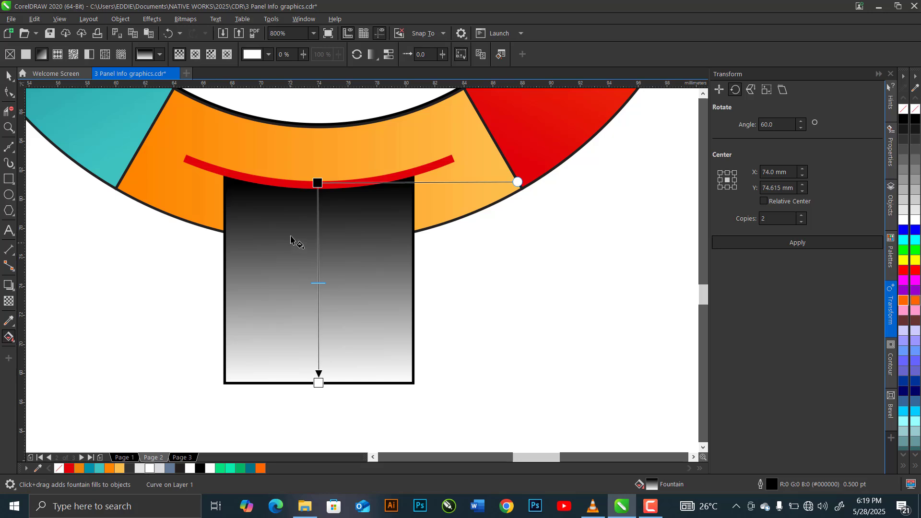
left_click(317, 183)
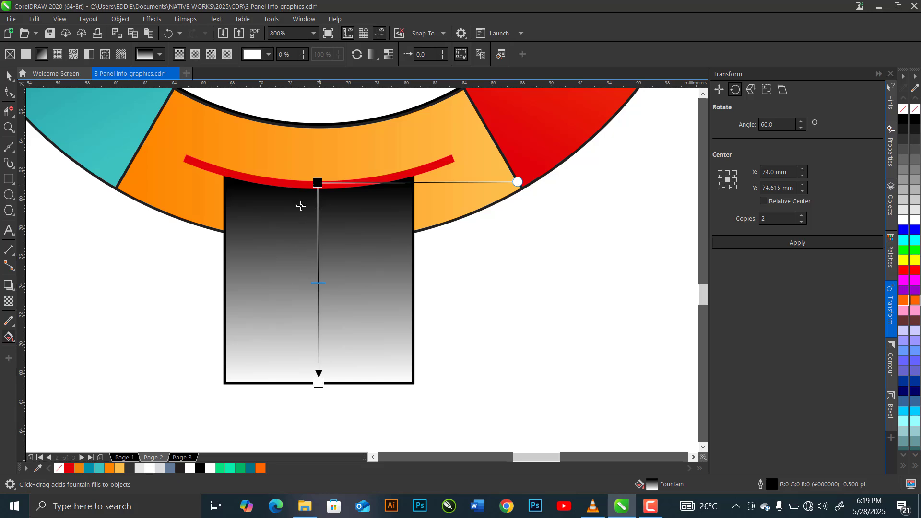
left_click(140, 469)
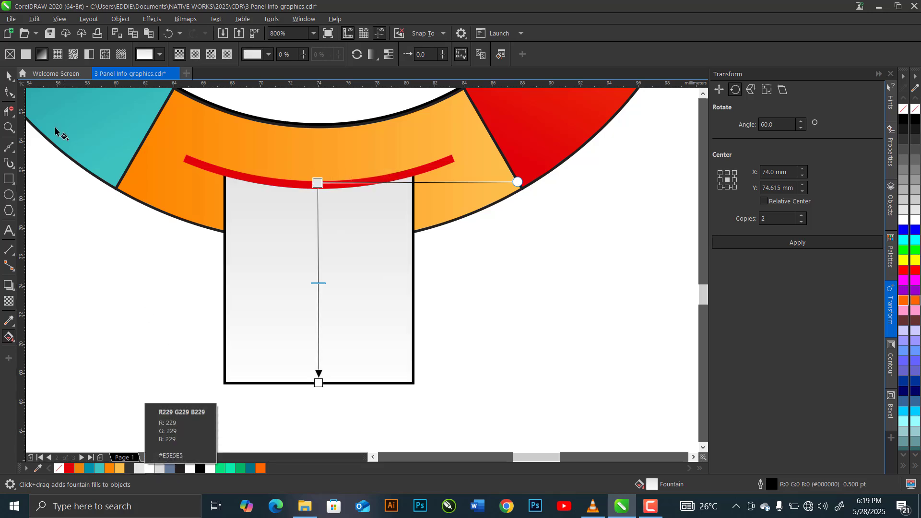
left_click(8, 76)
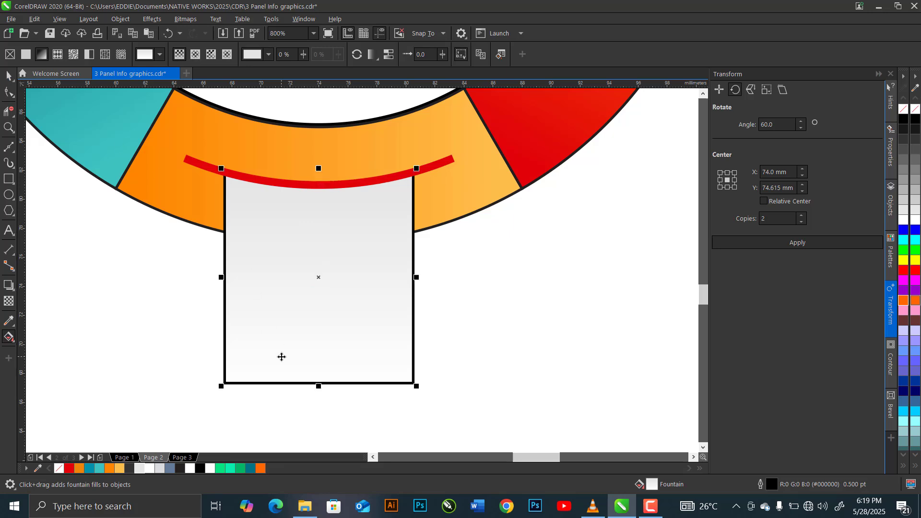
scroll(282, 357, "down", 4)
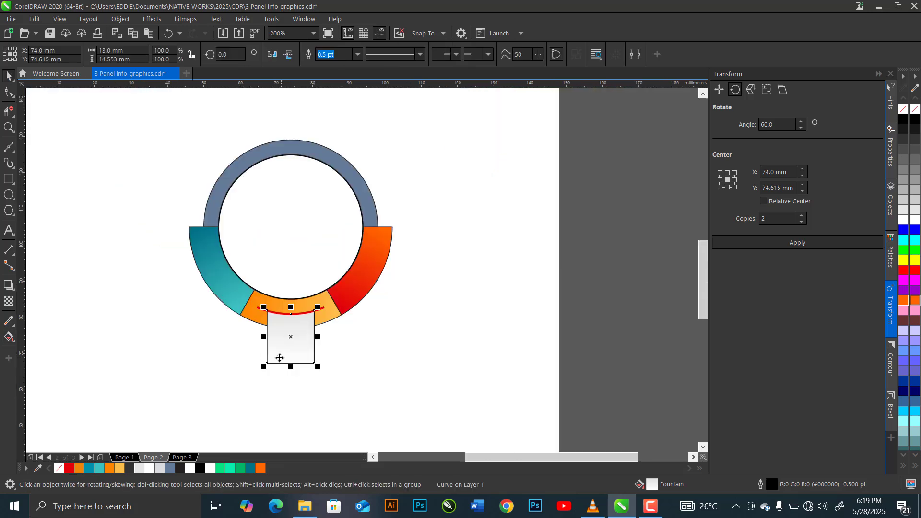
Recolor the red arc's outline above the grey panel to black (C0 M0 Y0 K100).
scroll(296, 323, "up", 2)
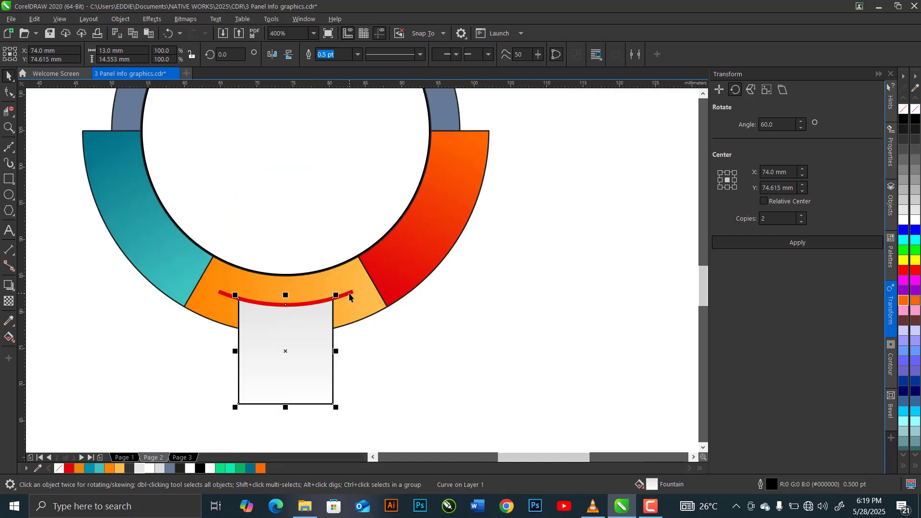
left_click(350, 294)
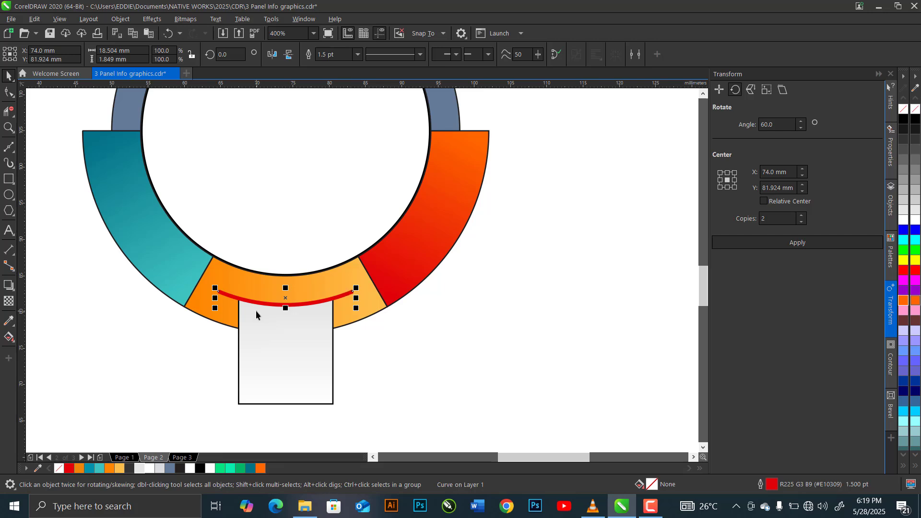
scroll(256, 315, "up", 1)
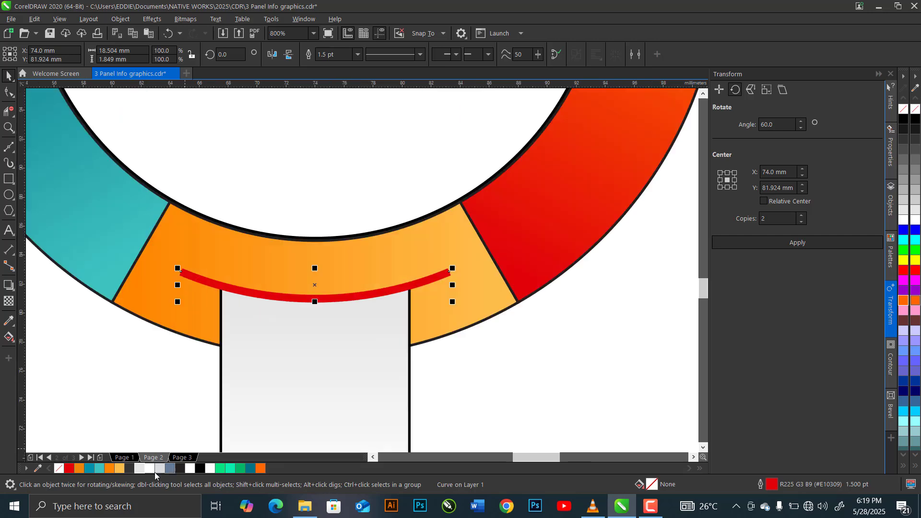
right_click(180, 469)
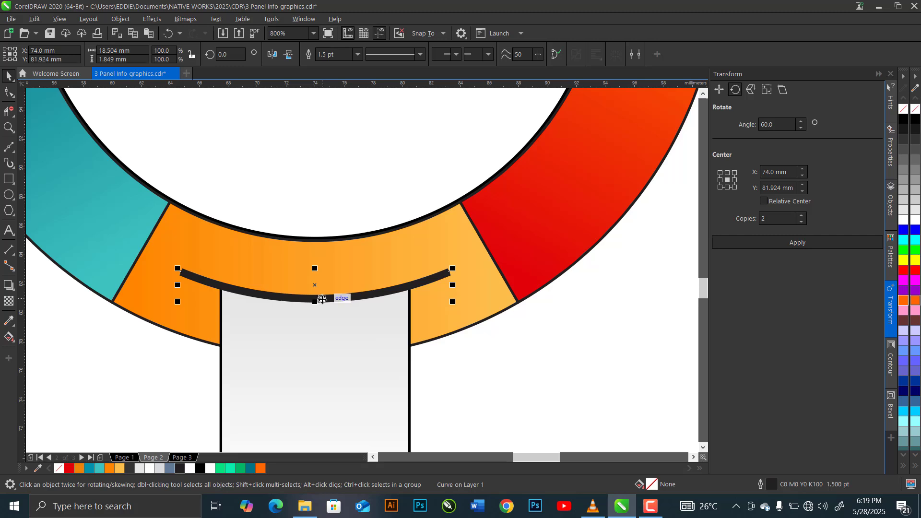
Copy the black arc to the clipboard and PowerClip the original inside the light grey curved-top panel.
key("ctrl+c")
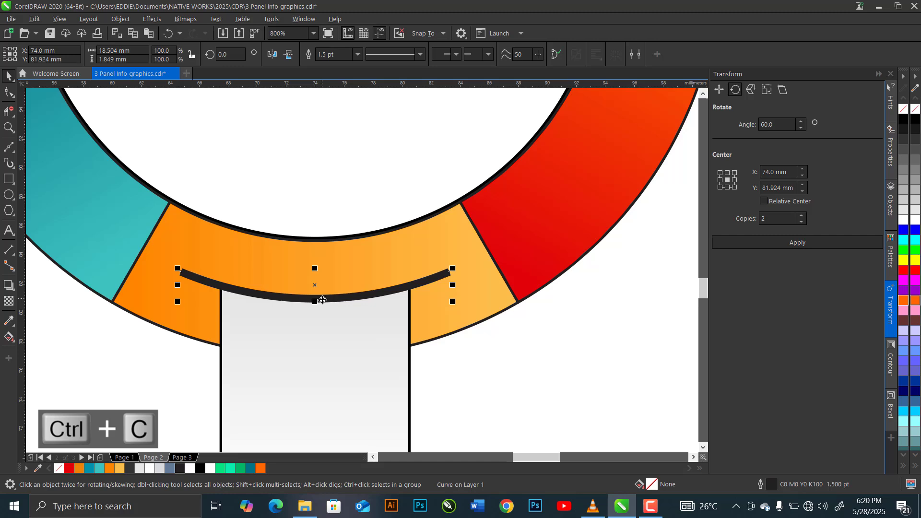
right_click(322, 300)
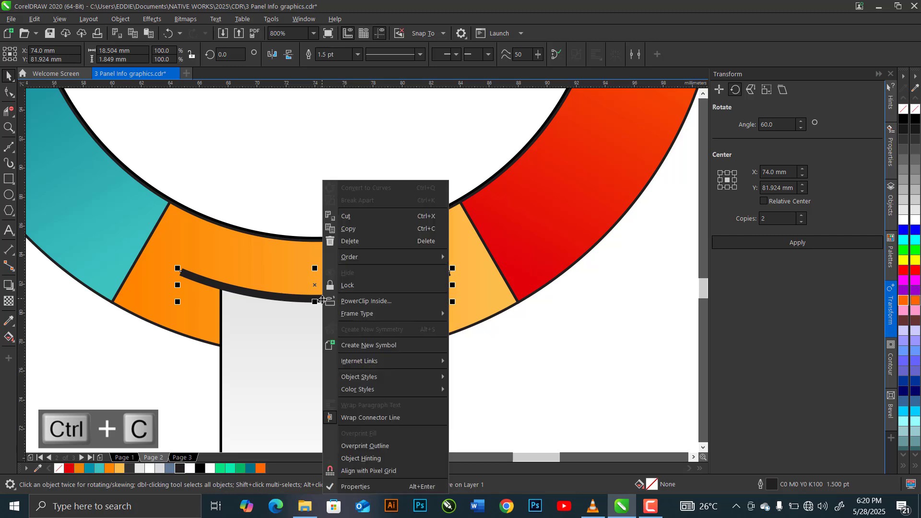
left_click(353, 299)
left_click(312, 344)
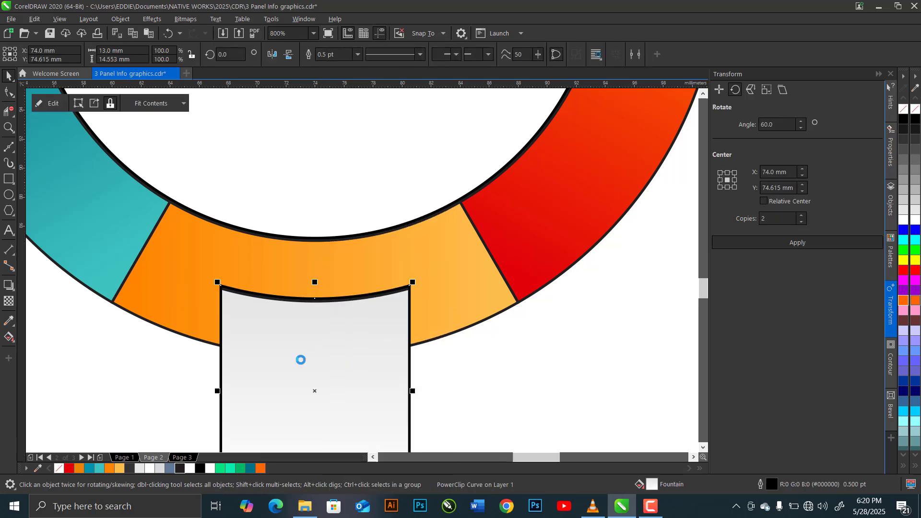
Edit the panel's PowerClip contents and preview a Gaussian Blur with a 5-pixel radius on the black arc.
left_click(53, 104)
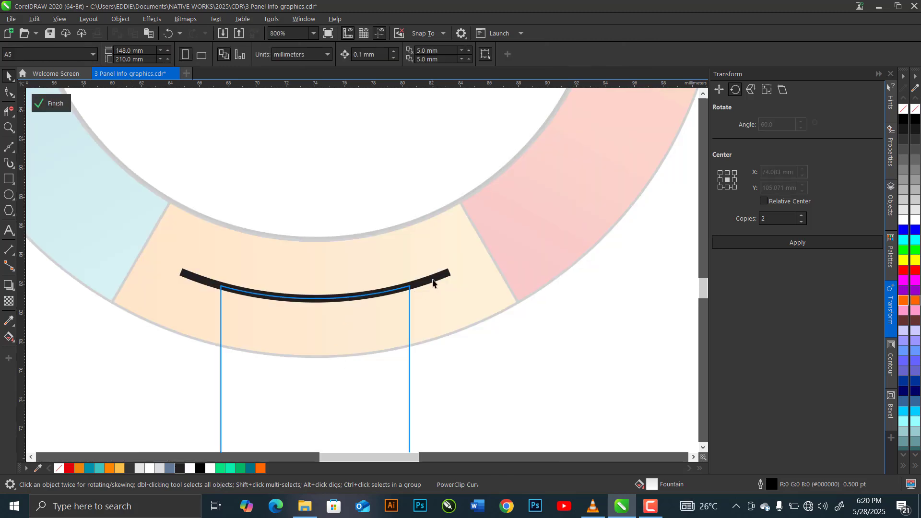
left_click(432, 281)
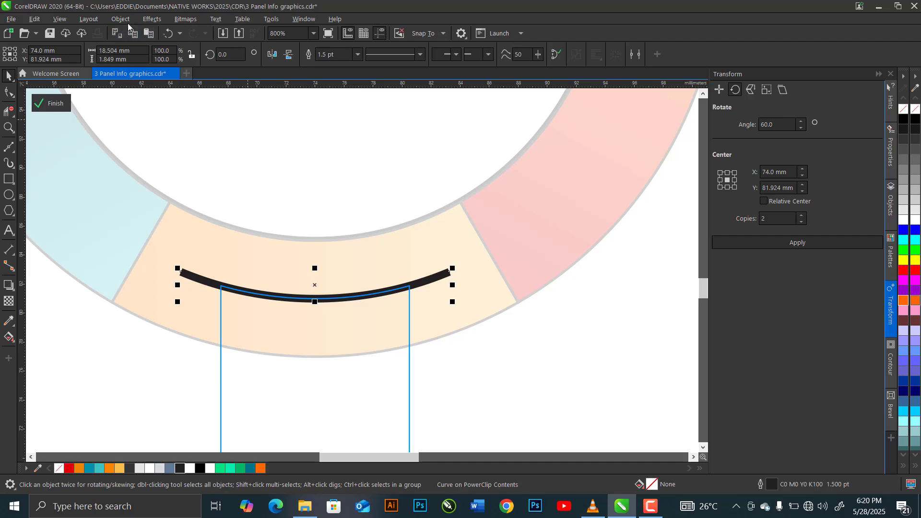
left_click(152, 18)
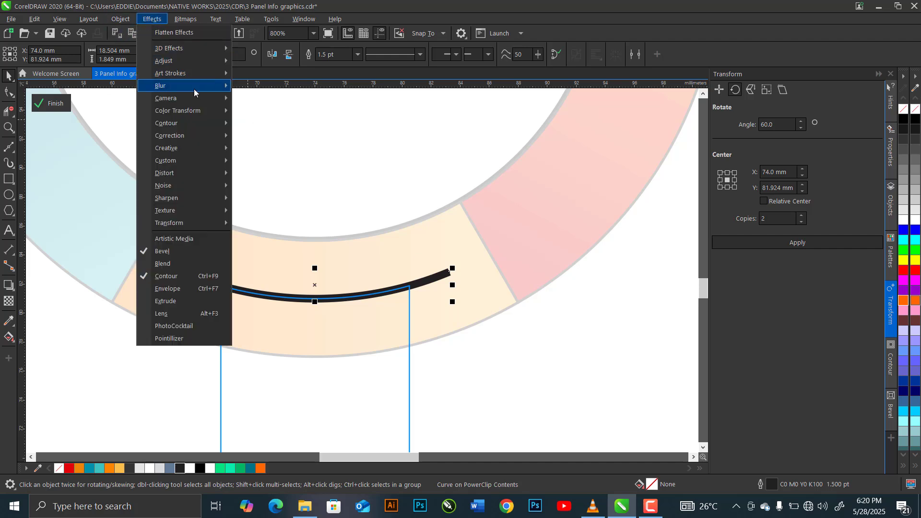
mouse_move(195, 86)
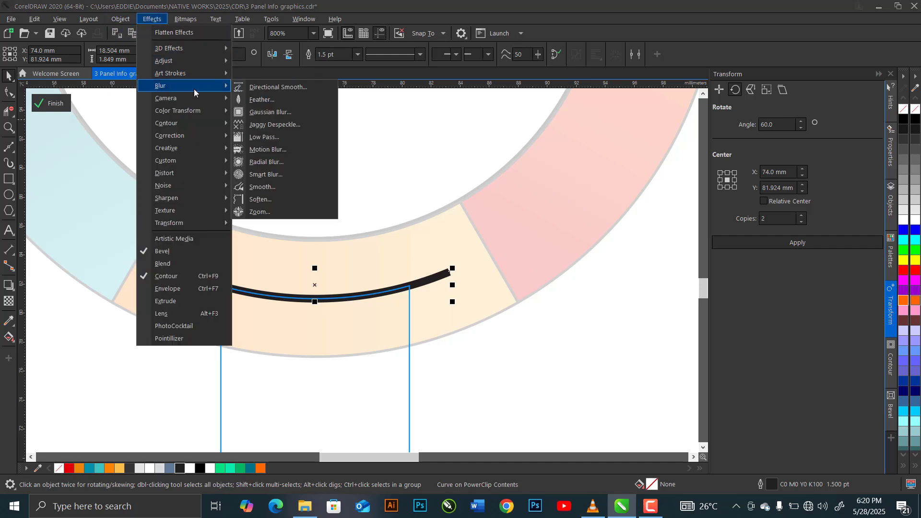
left_click(271, 114)
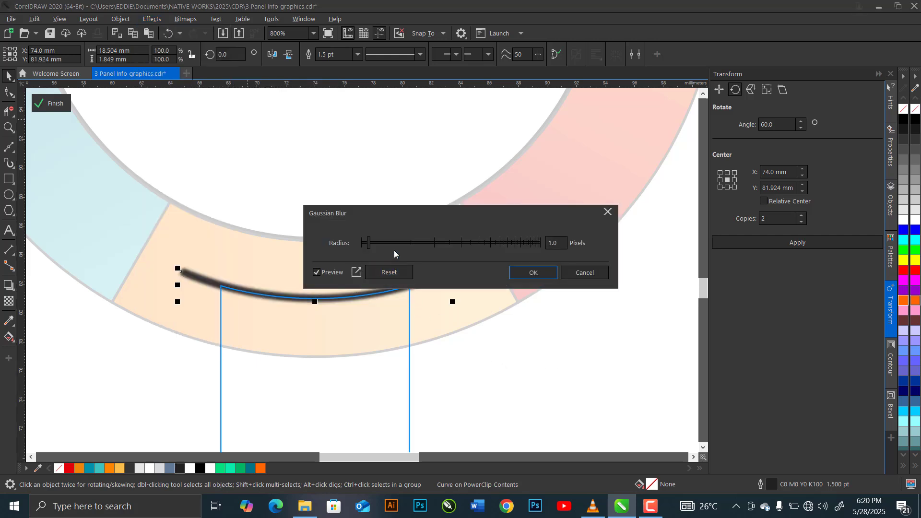
left_click(552, 242)
double_click(552, 242)
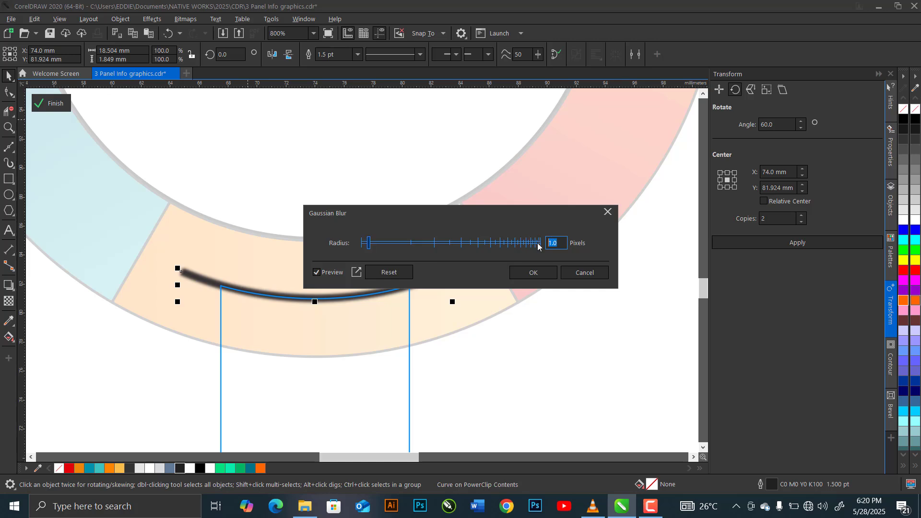
type("5")
left_click(317, 272)
left_click(317, 273)
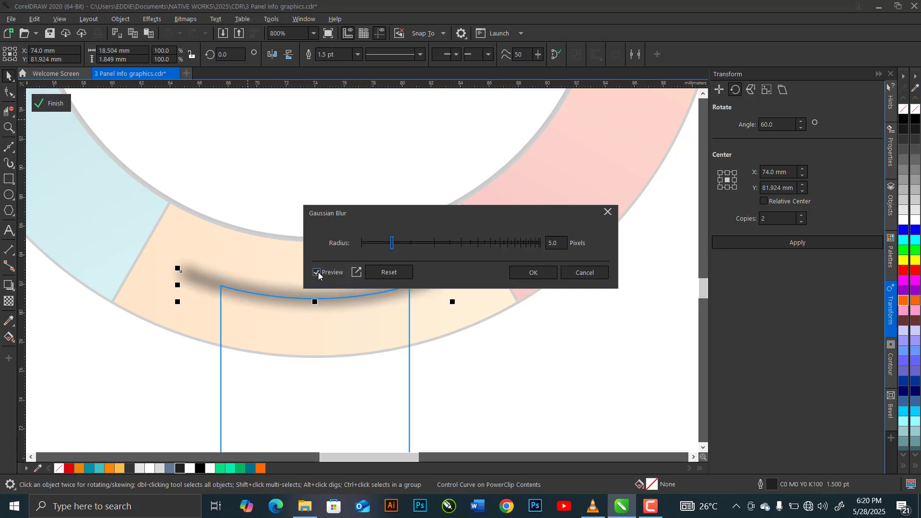
Set the arc's Gaussian Blur radius to 2.5 pixels, refresh the preview and apply the blur.
left_click(539, 247)
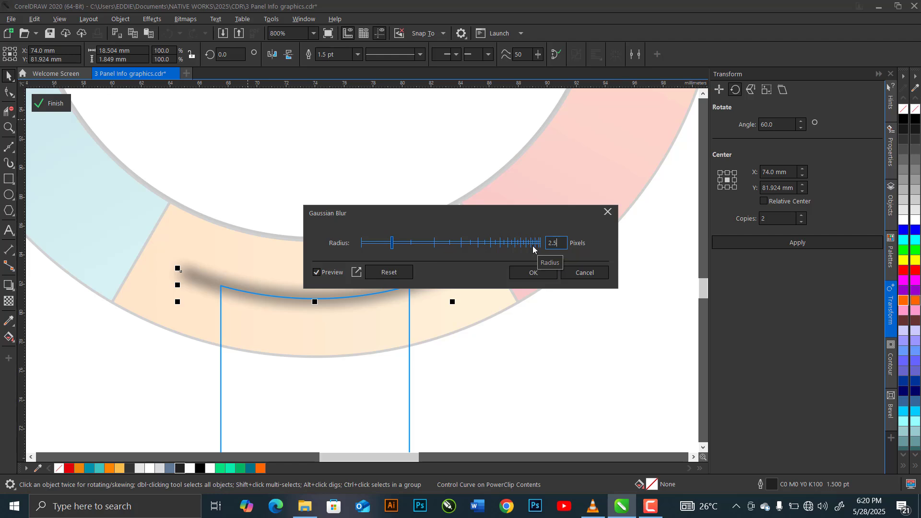
type("2.5")
left_click(335, 275)
left_click(333, 275)
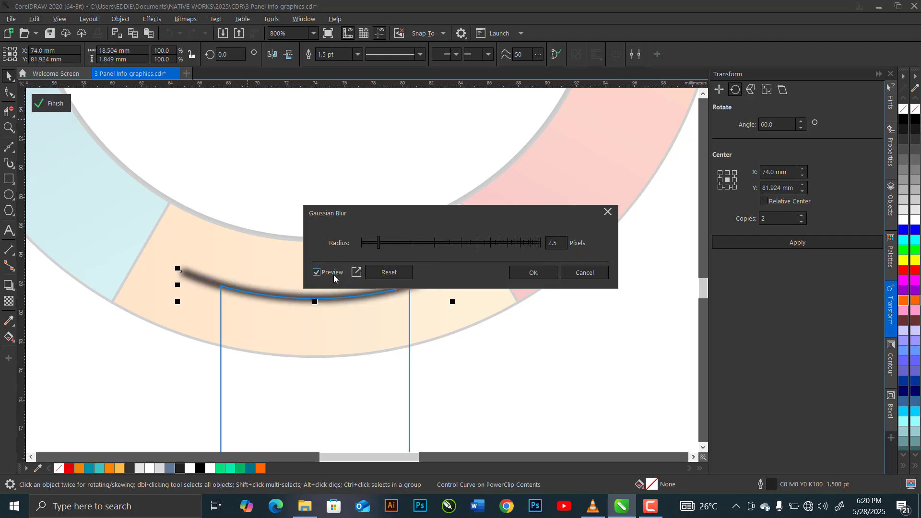
left_click(531, 272)
Nudge the blurred arc down 0.2 mm inside the PowerClip and finish editing its contents.
key("Down")
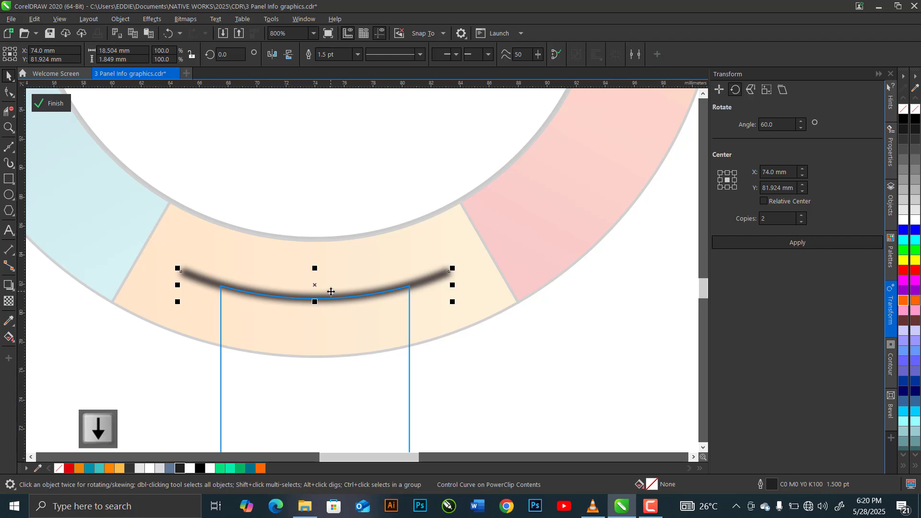
key("Down")
key("Down")
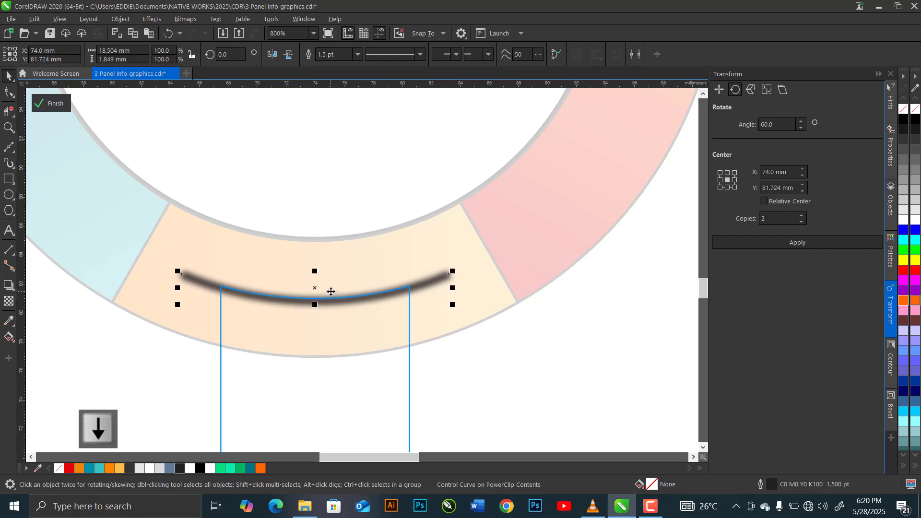
left_click(60, 106)
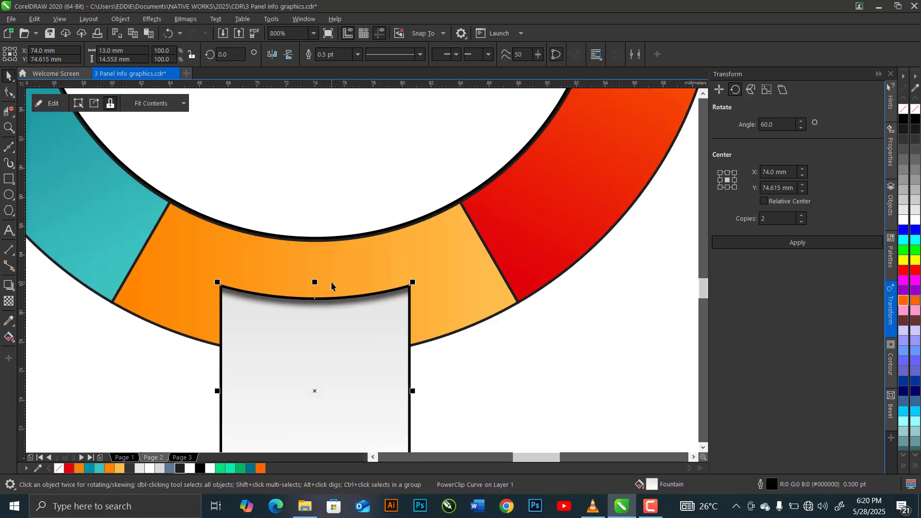
Paste the copied black arc over the panel's curved edge and set its outline width to 0.5 pt.
key("ctrl+v")
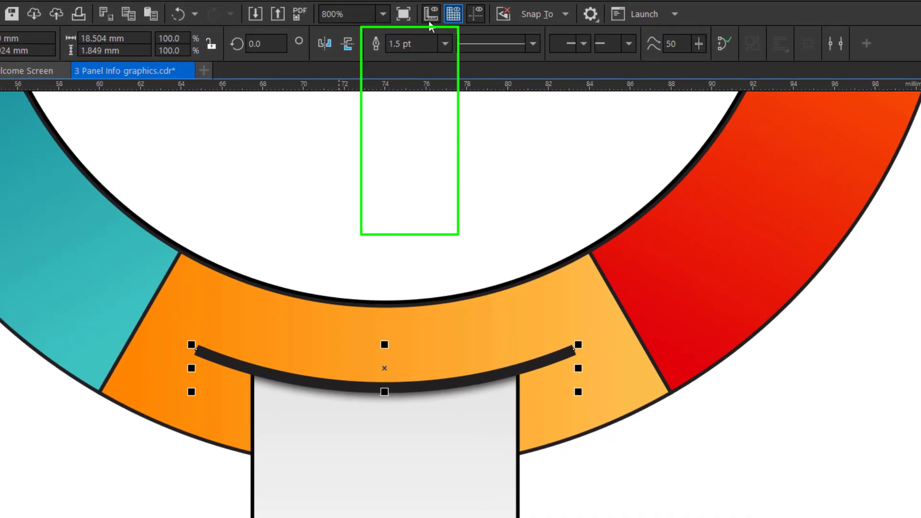
left_click(444, 43)
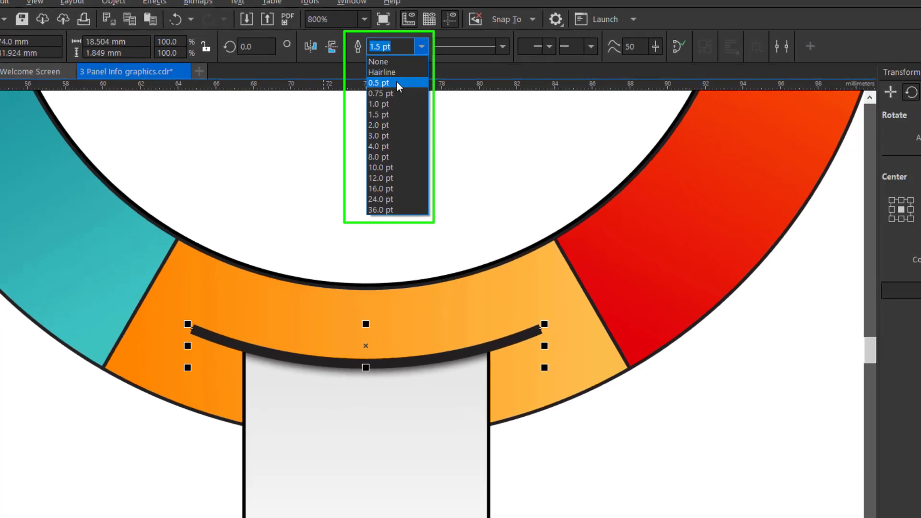
left_click(418, 83)
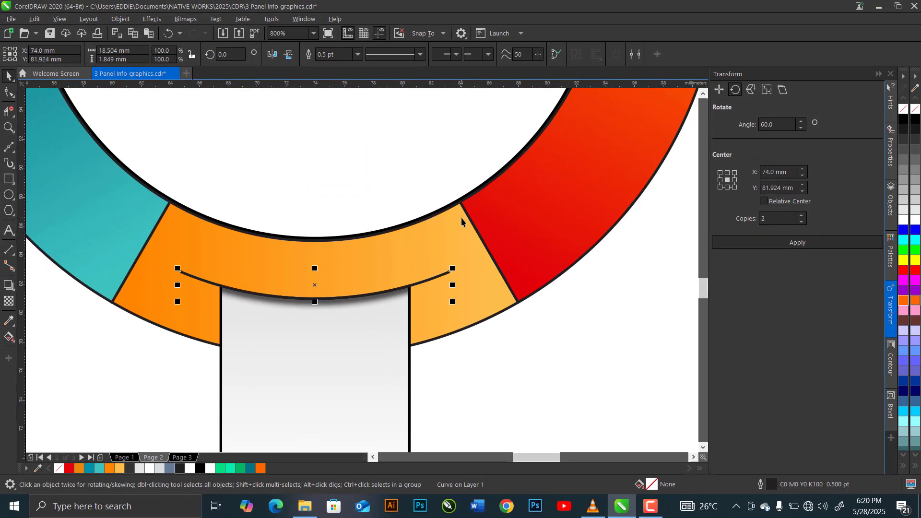
Apply a Gaussian Blur with a 1.5-pixel radius to the pasted 0.5 pt arc.
left_click(152, 19)
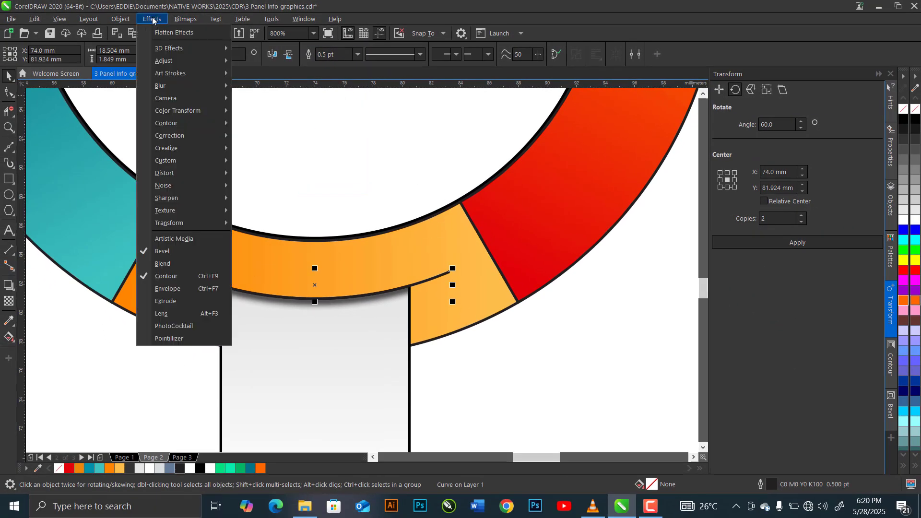
mouse_move(183, 86)
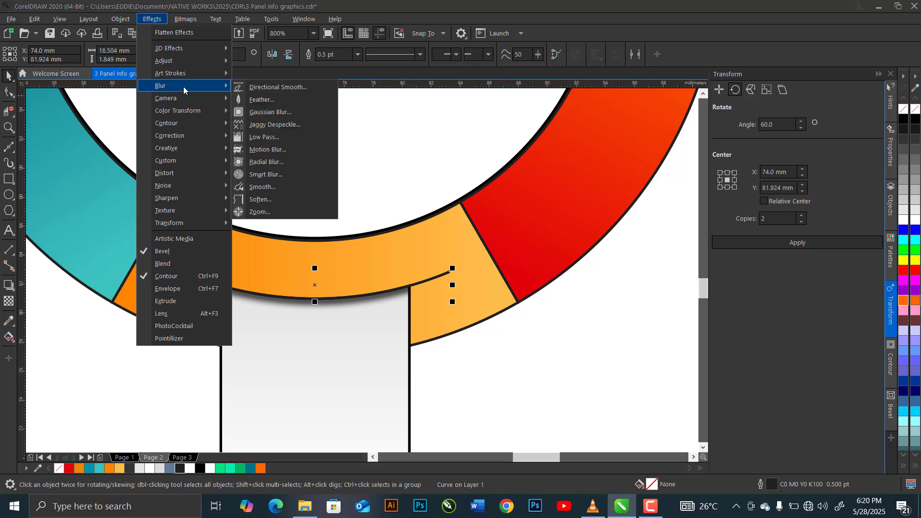
left_click(265, 112)
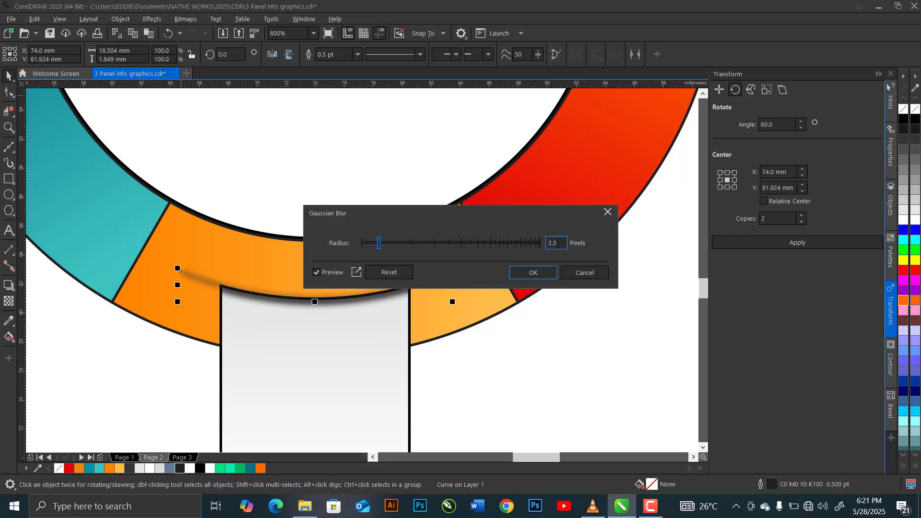
left_click_drag(558, 244, 534, 241)
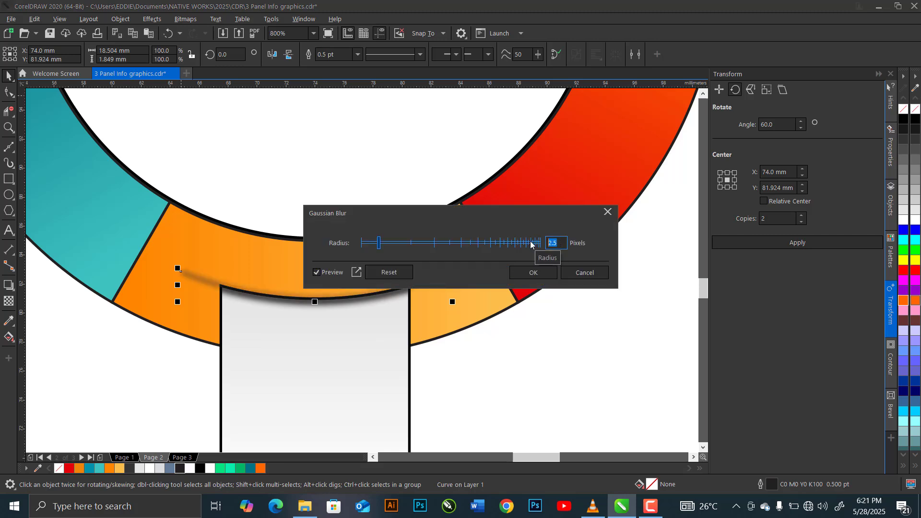
type("1.5")
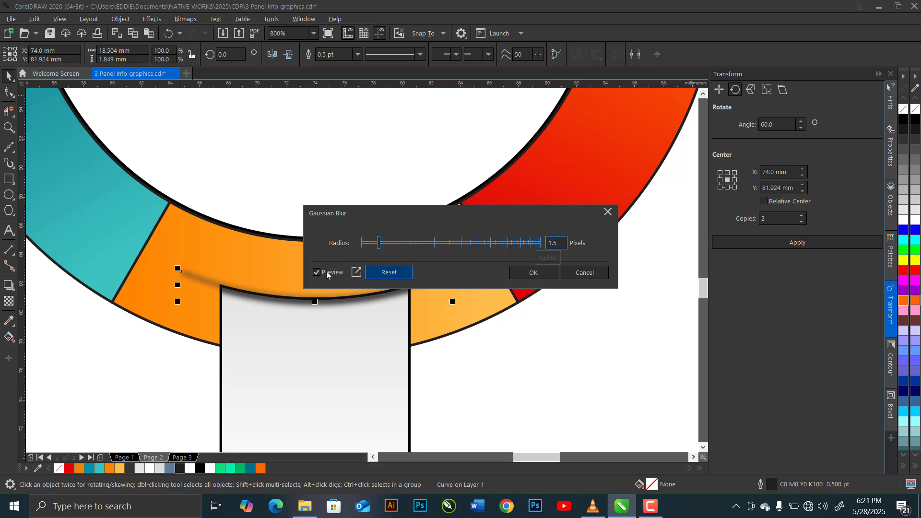
left_click(324, 274)
left_click(325, 274)
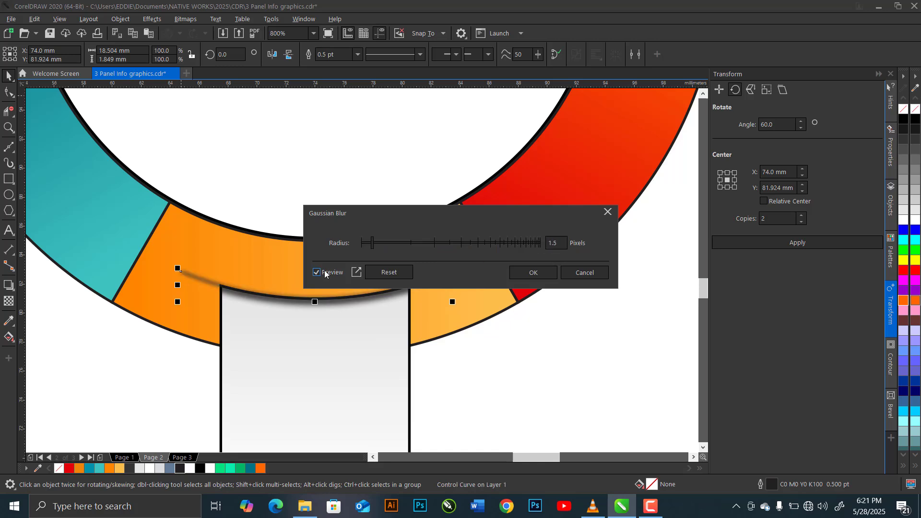
left_click(520, 273)
Remove the outline from the light grey curved-top panel.
left_click(396, 390)
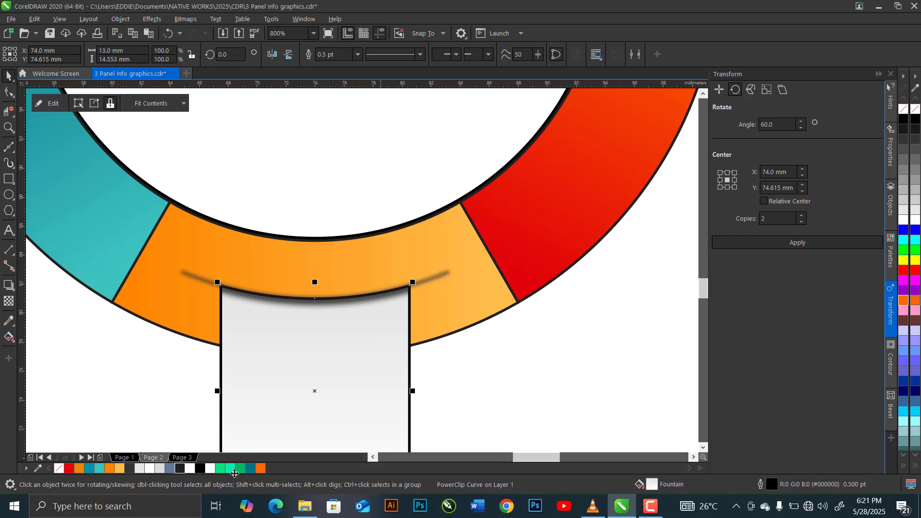
right_click(57, 474)
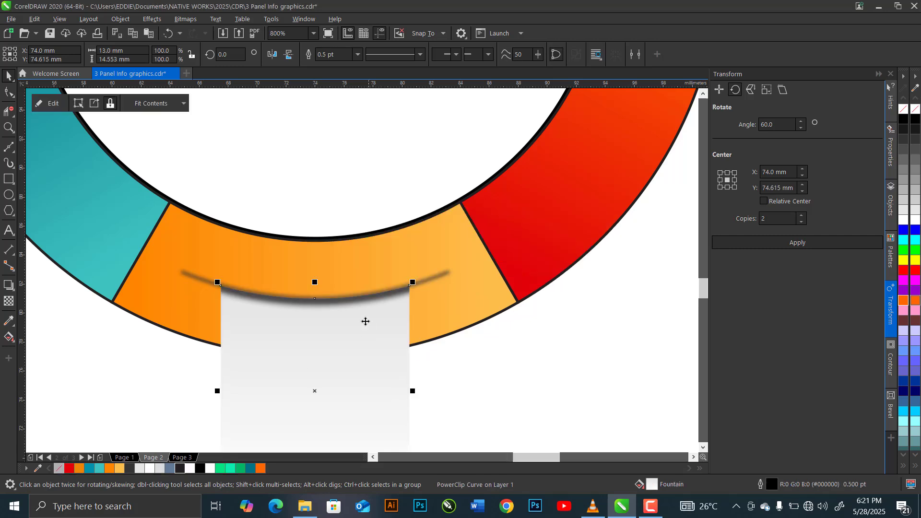
Remove the outlines from the orange, red, teal and blue-grey ring sections.
scroll(381, 326, "down", 1)
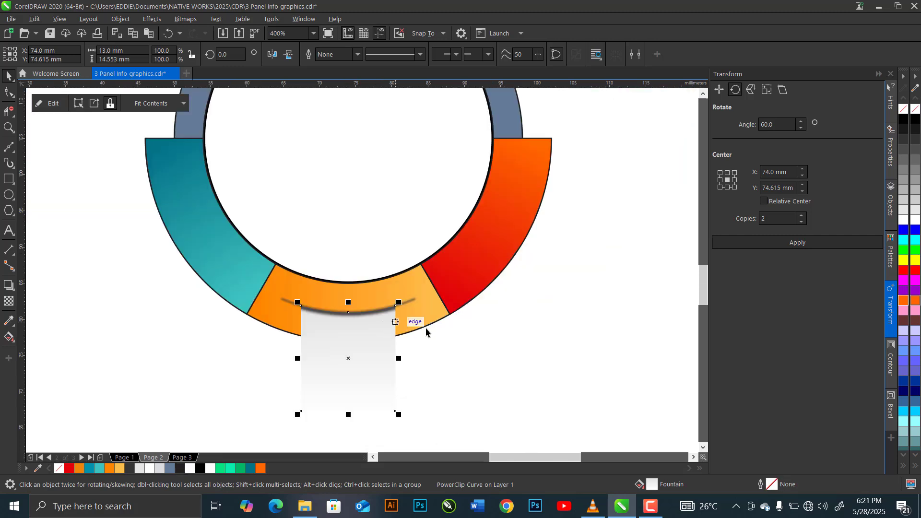
left_click(423, 325)
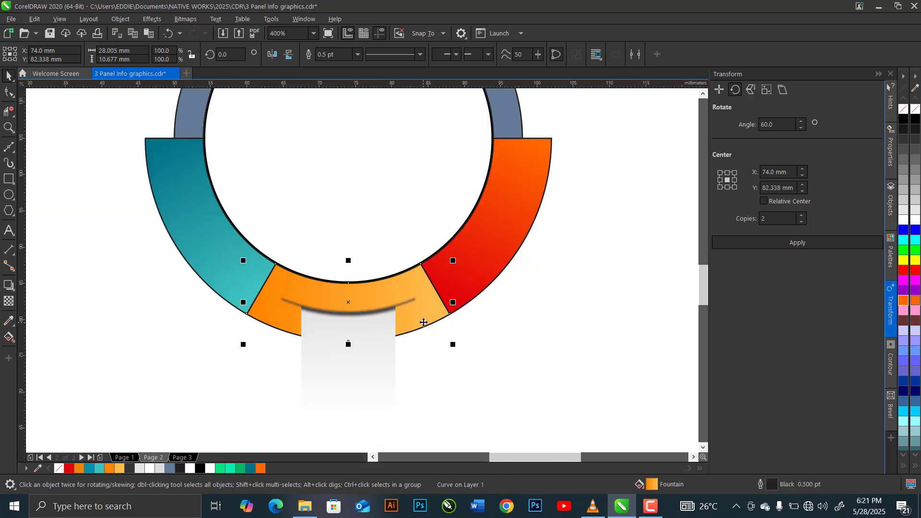
left_click(479, 276, "shift")
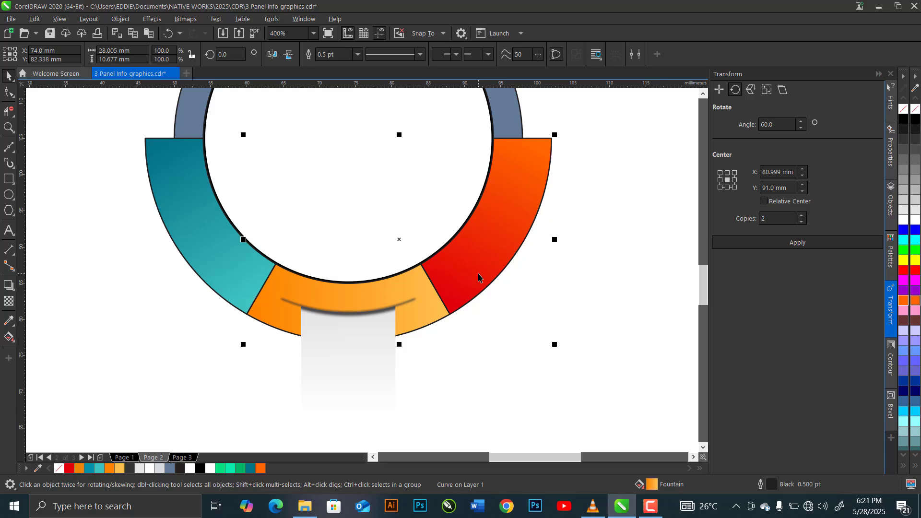
left_click(192, 223, "shift")
left_click(186, 119, "shift")
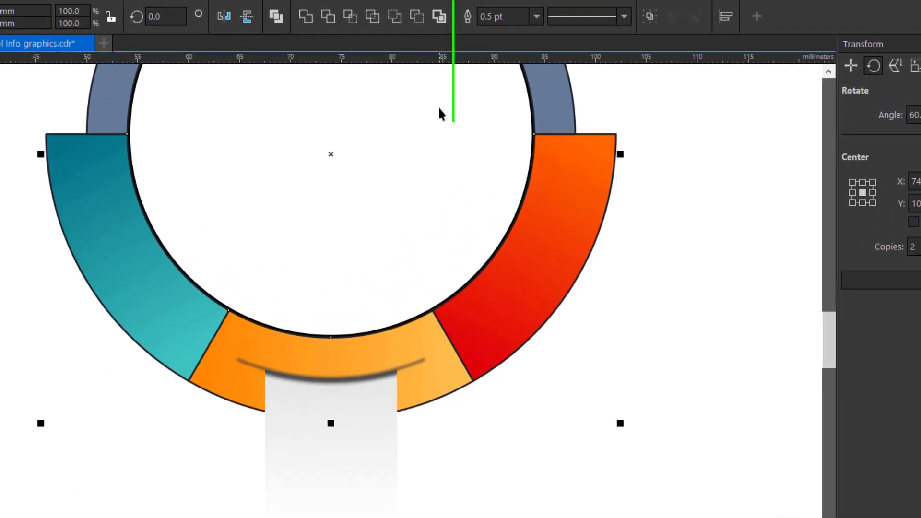
left_click(535, 17)
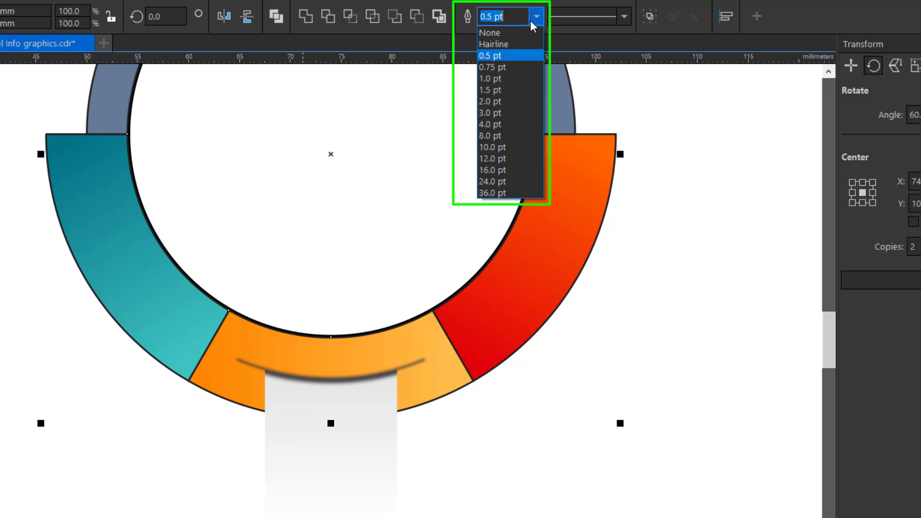
left_click(511, 33)
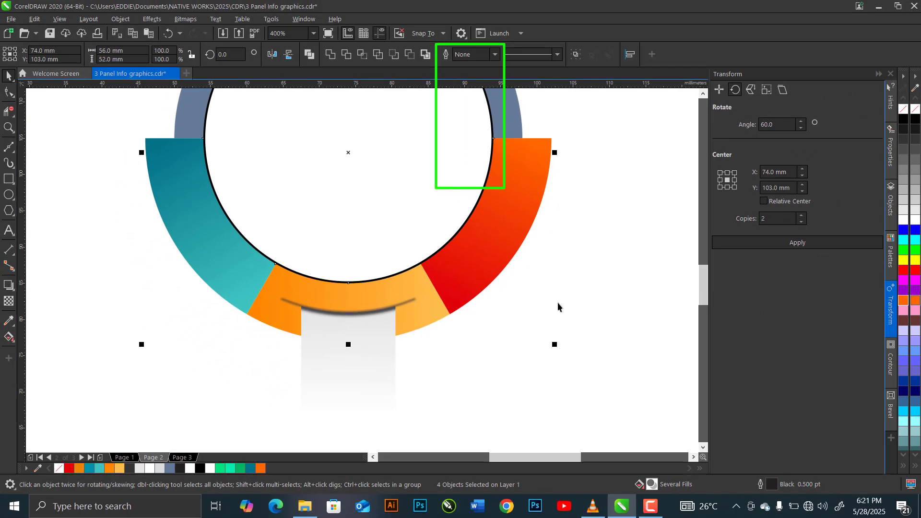
left_click(557, 302)
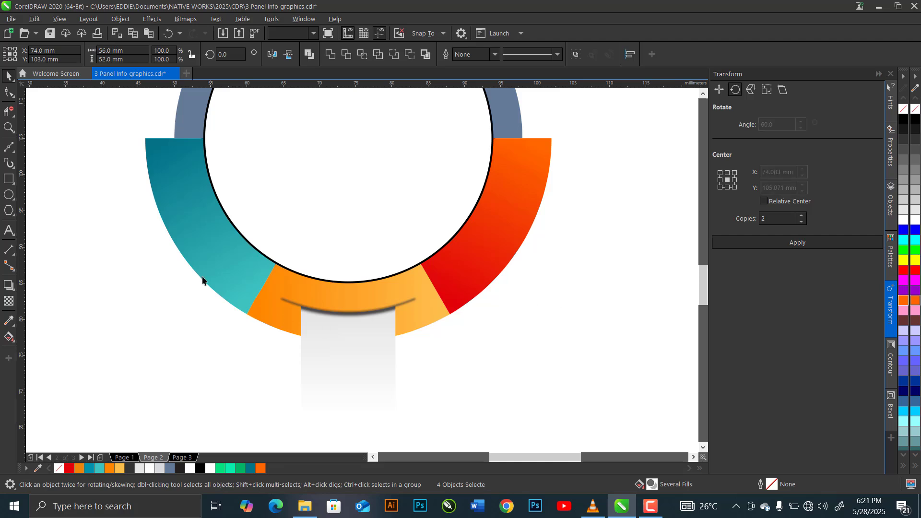
Group the blurred arc with the light grey curved-top panel.
left_click(283, 299)
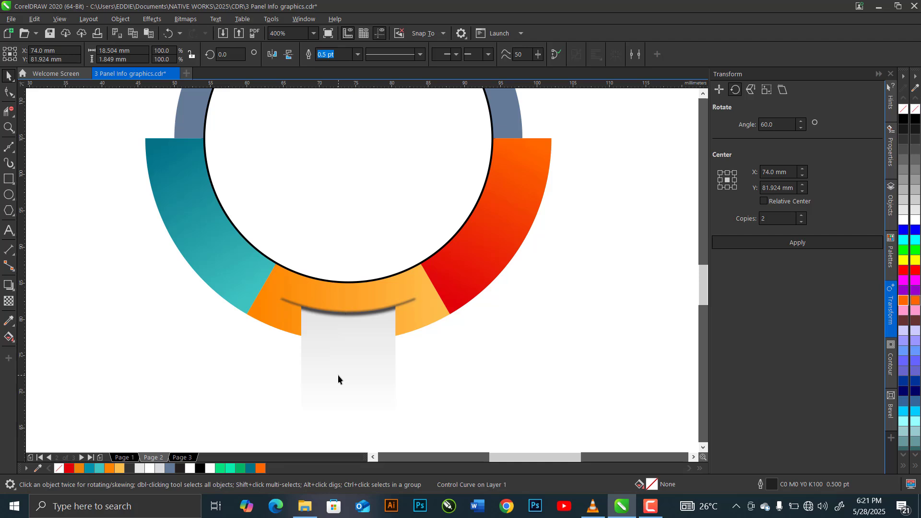
left_click(338, 376, "shift")
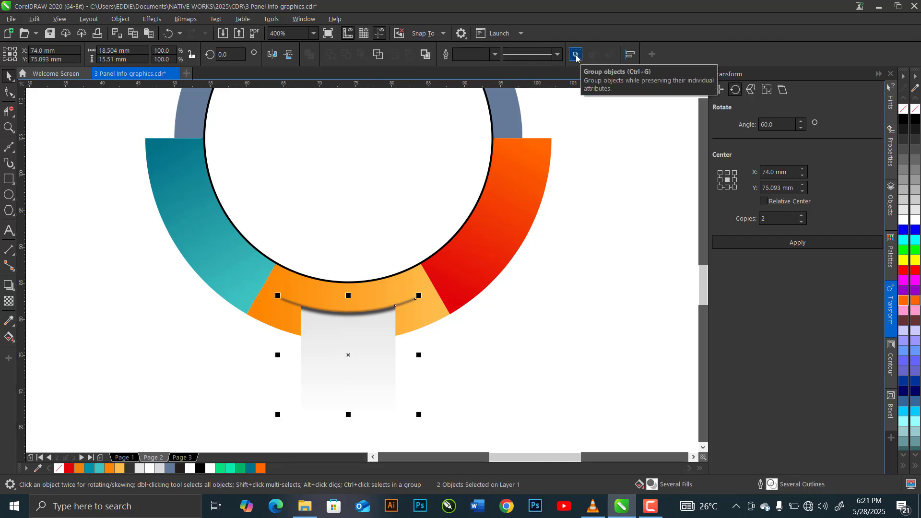
key("ctrl+g")
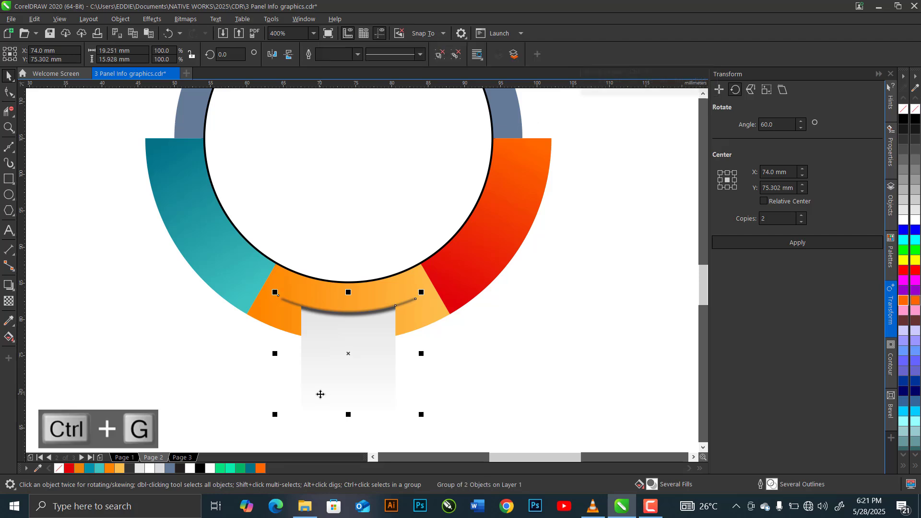
Fill the upper half-ring with dark grey R50 G51 B50 (#323332).
scroll(319, 394, "down", 2)
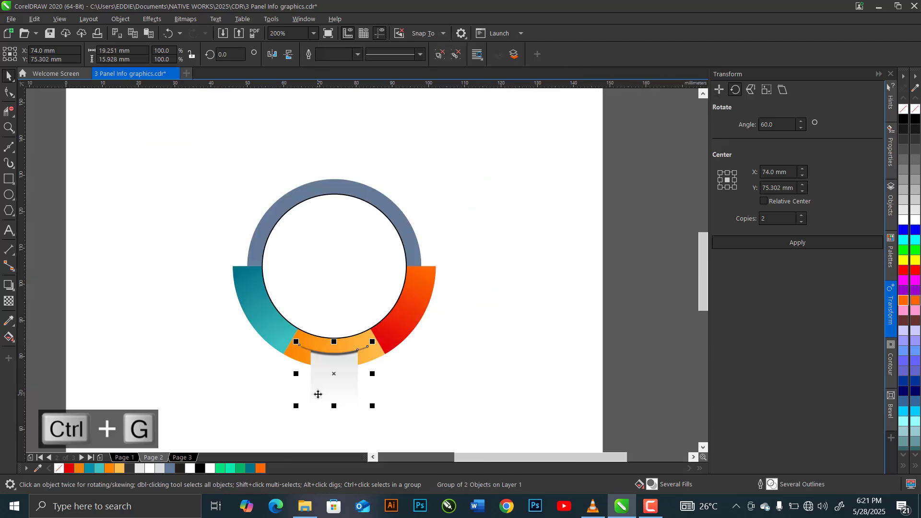
left_click(373, 197)
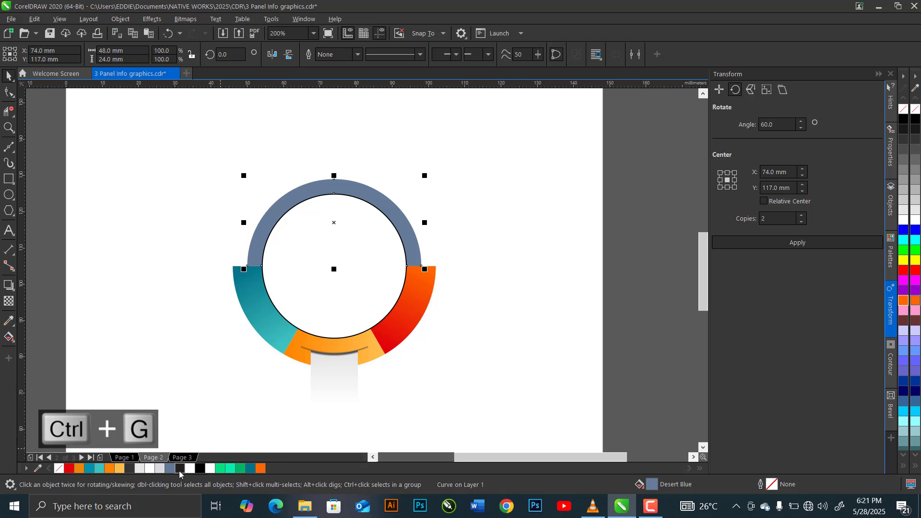
left_click(128, 468)
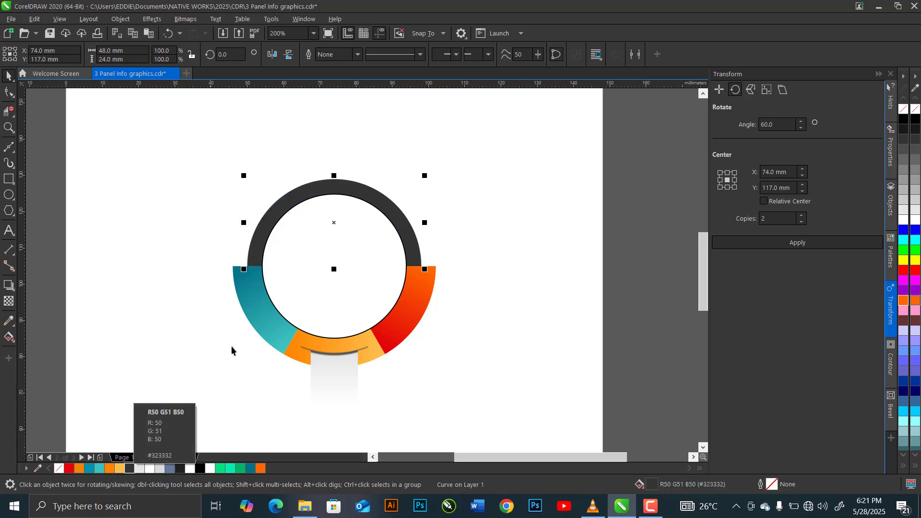
left_click(235, 358)
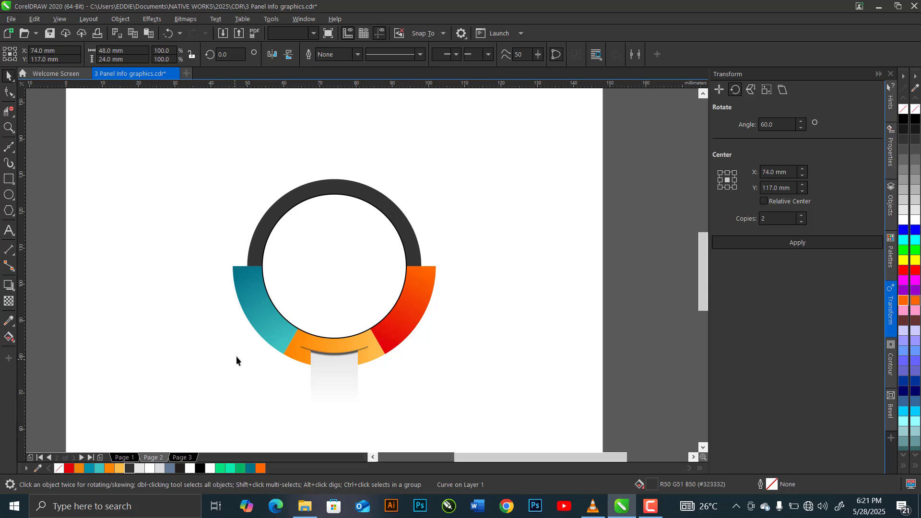
Remove the outline from the 40 mm circle inside the ring.
left_click(327, 295)
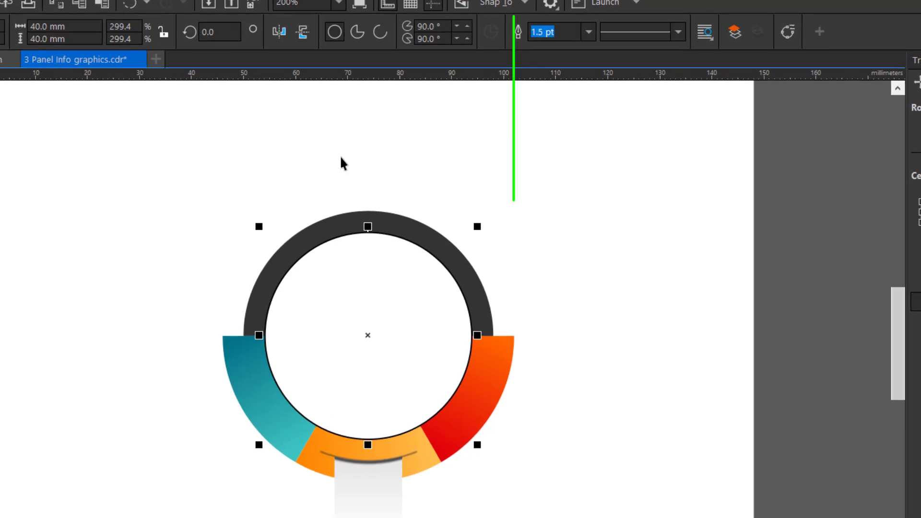
left_click(571, 35)
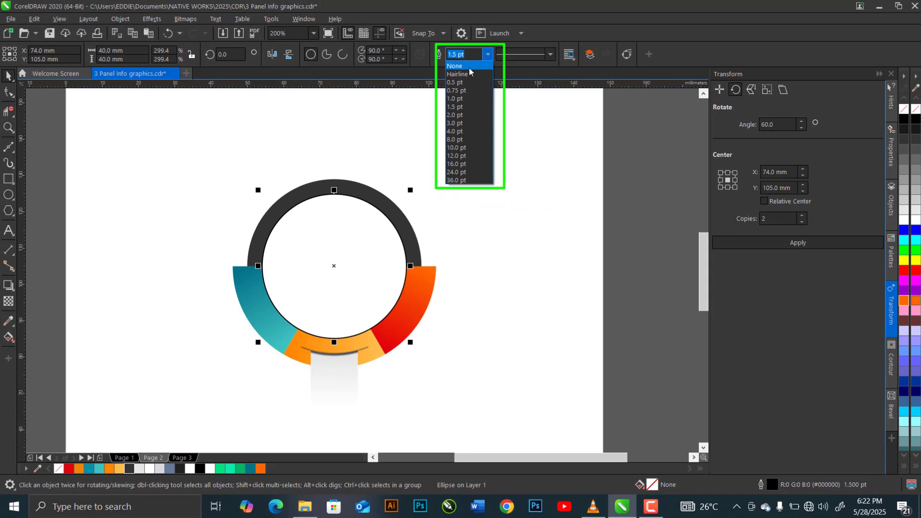
left_click(520, 58)
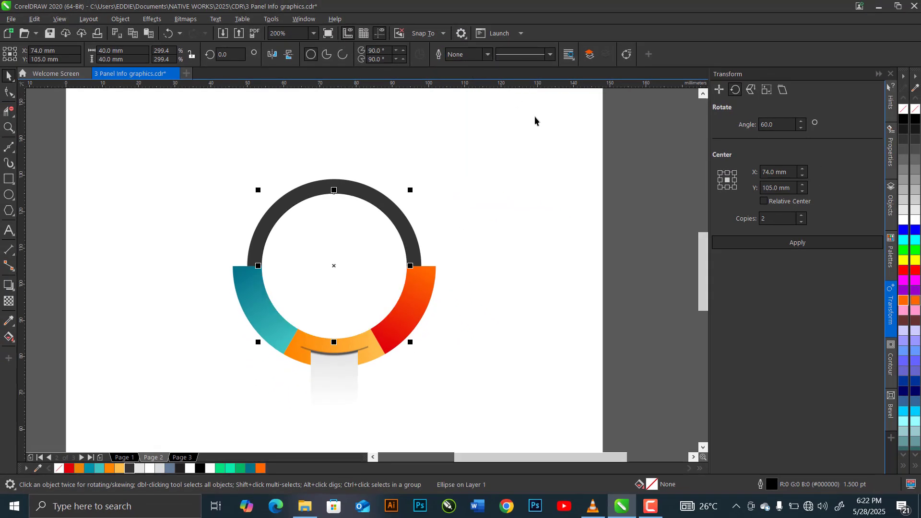
Copy only the fill property from the light grey panel onto the inner circle.
left_click(34, 19)
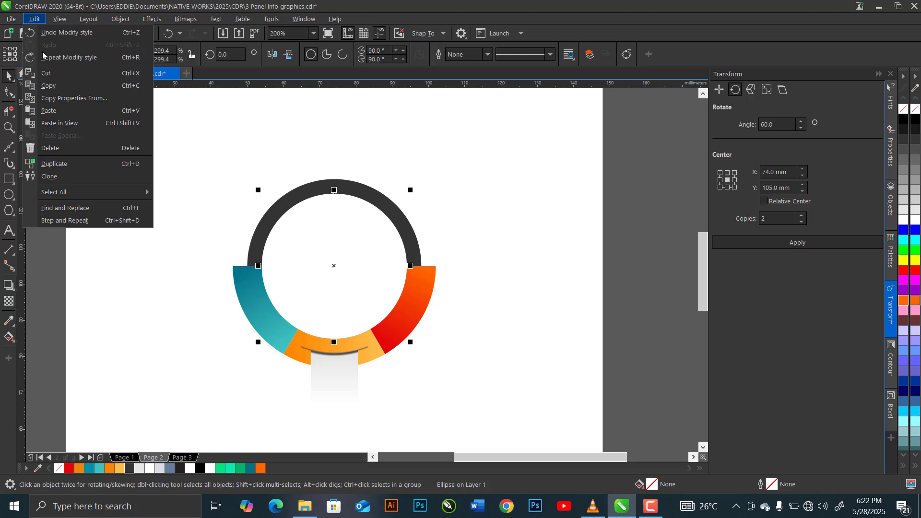
left_click(105, 99)
left_click(354, 238)
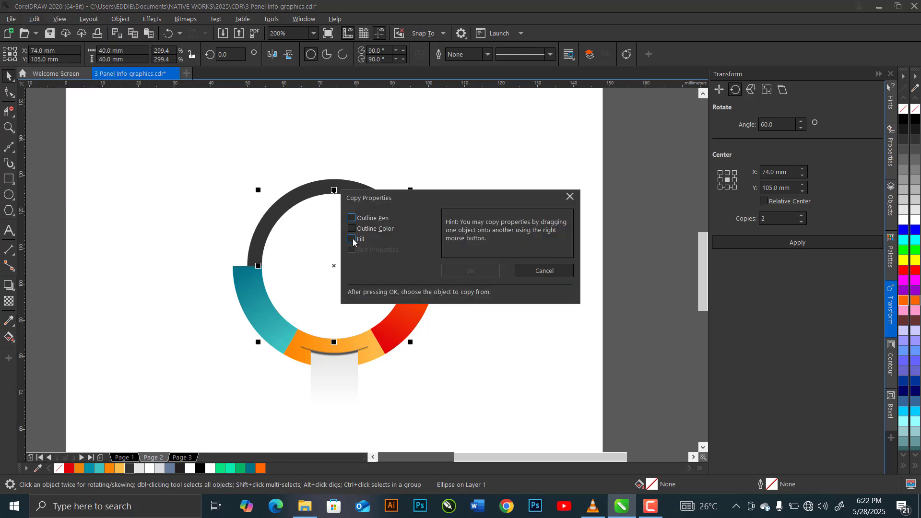
left_click(469, 271)
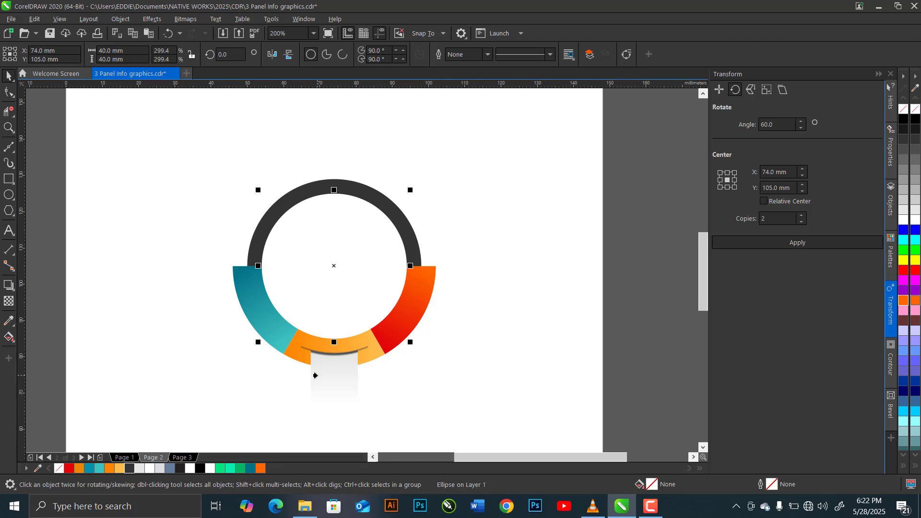
left_click(329, 375)
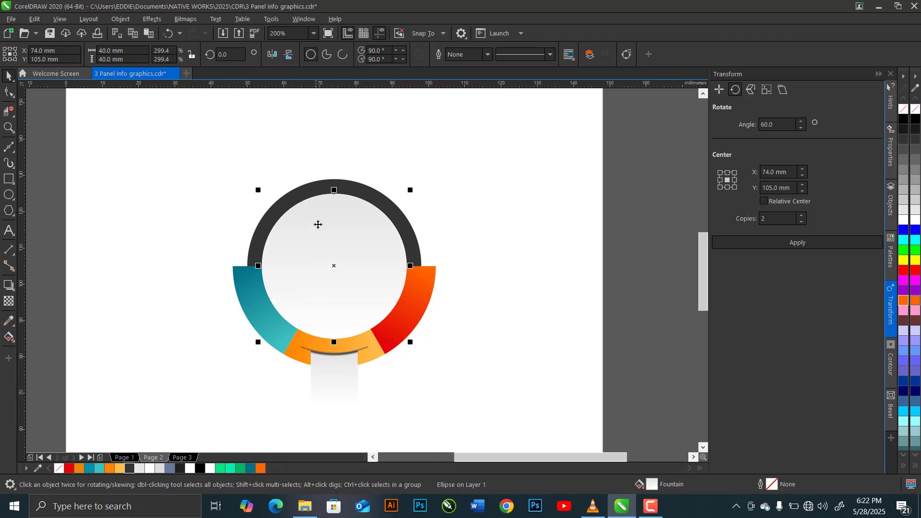
left_click(485, 268)
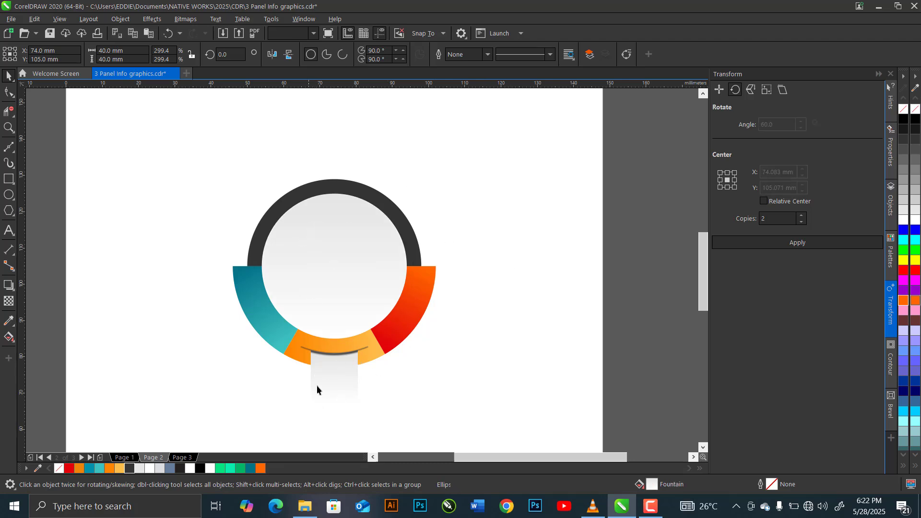
Move the grouped panel's centre of rotation to the centre of the inner circle.
left_click(330, 371)
left_click(334, 377)
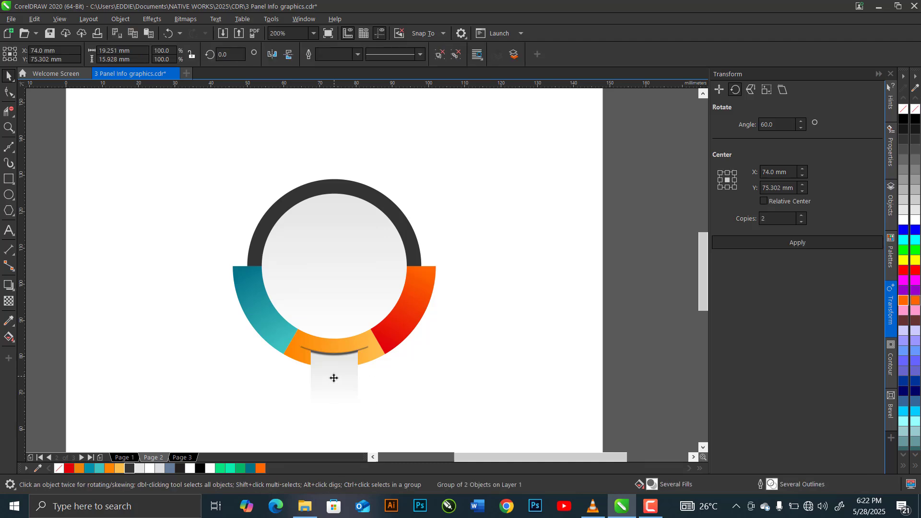
left_click_drag(335, 375, 334, 266)
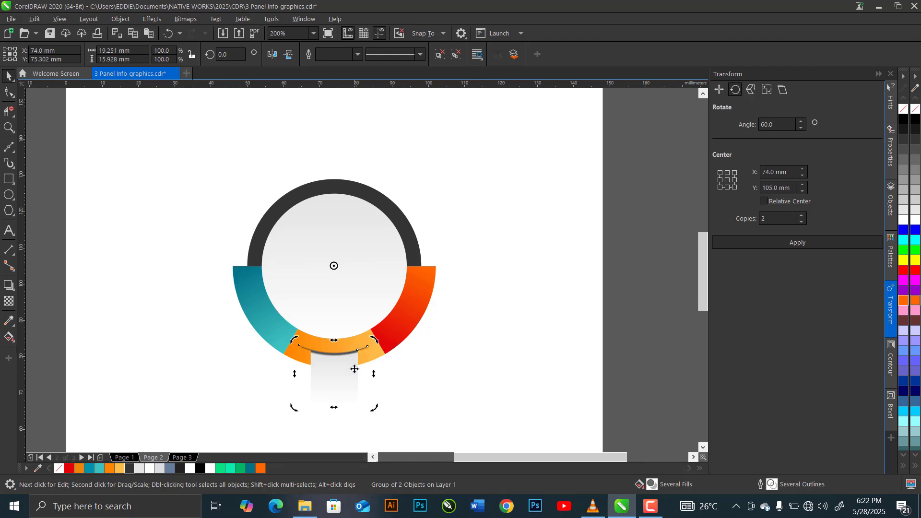
left_click(441, 341)
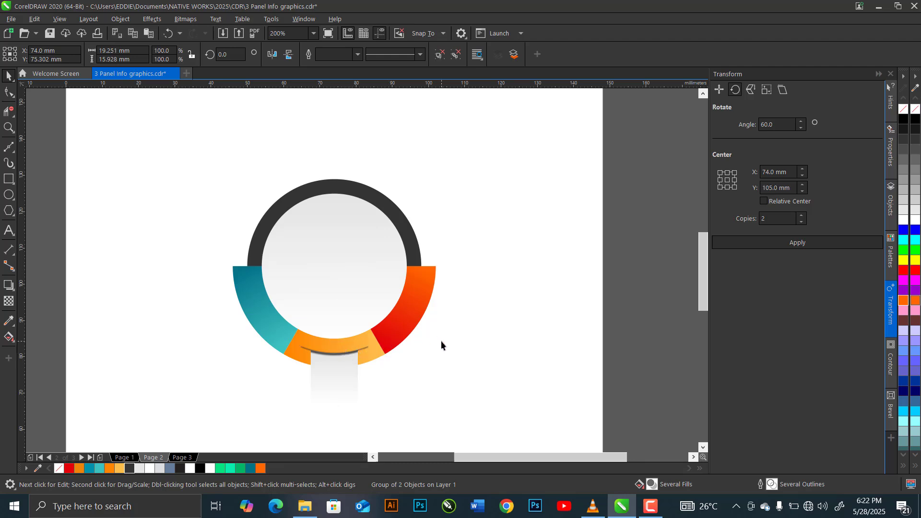
Duplicate the grouped panel in place and rotate the copy 60 degrees onto the red section.
left_click(338, 374)
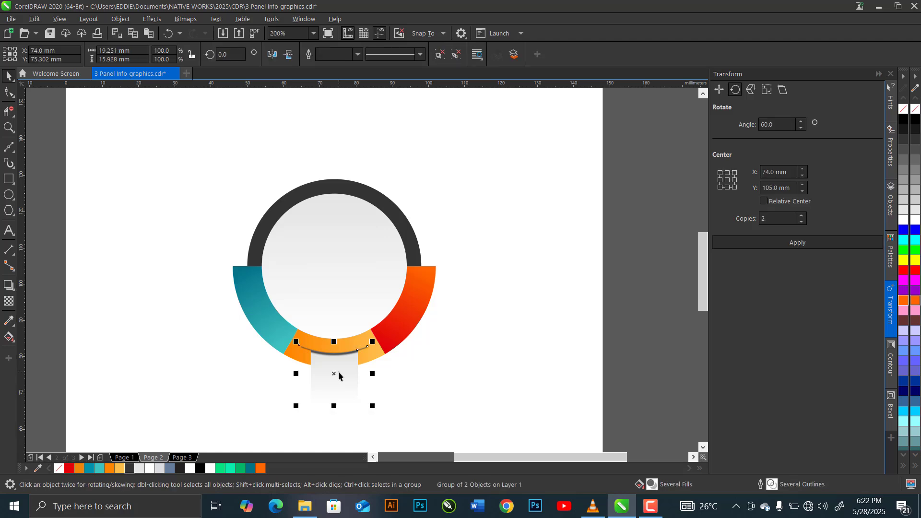
key("ctrl+c")
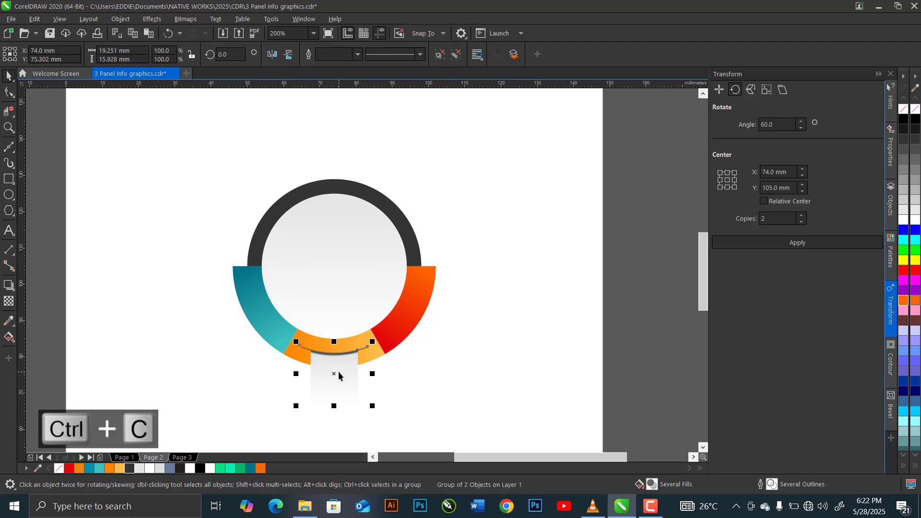
key("ctrl+v")
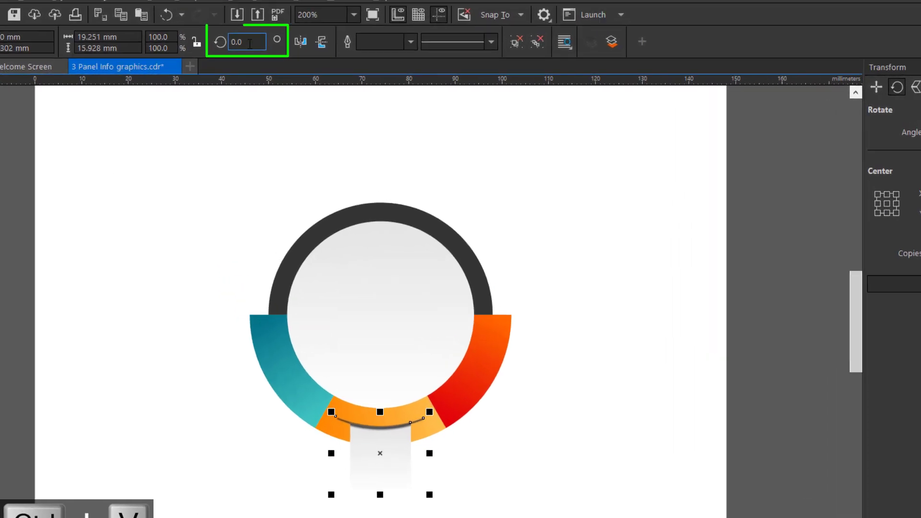
left_click_drag(232, 55, 182, 56)
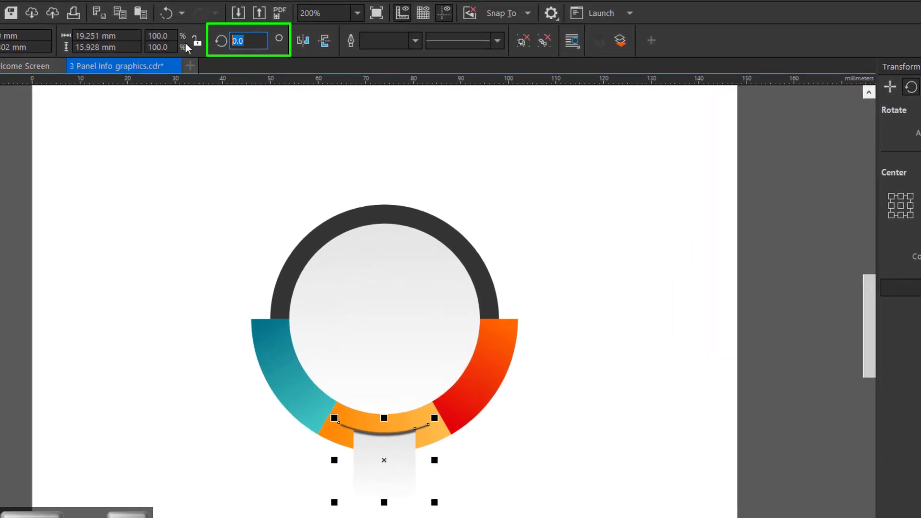
type("60")
key("Return")
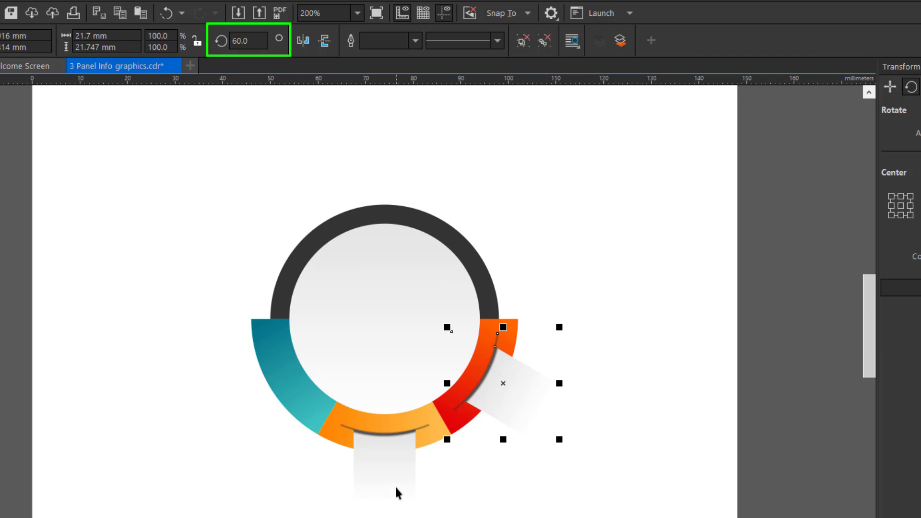
Paste another copy of the grouped panel and rotate it -60 degrees onto the teal section.
key("ctrl+v")
left_click_drag(249, 47, 216, 37)
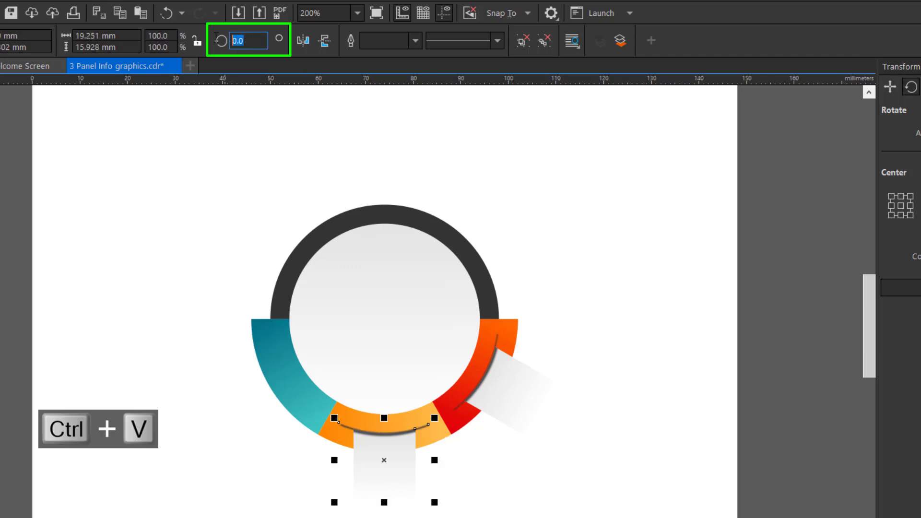
type("300")
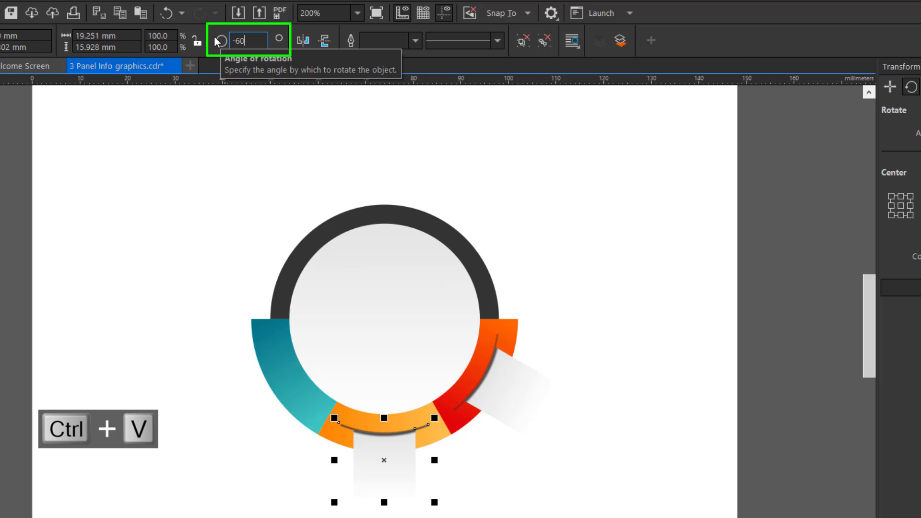
key("Return")
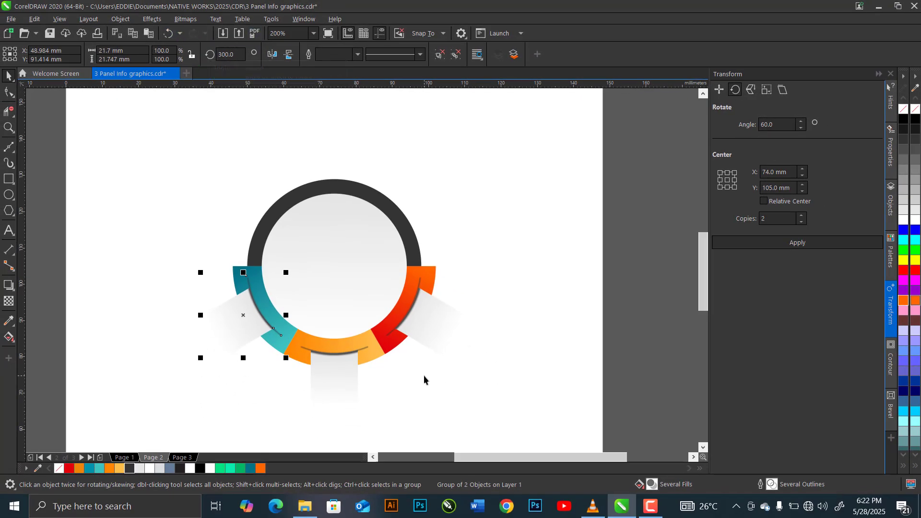
left_click(190, 230)
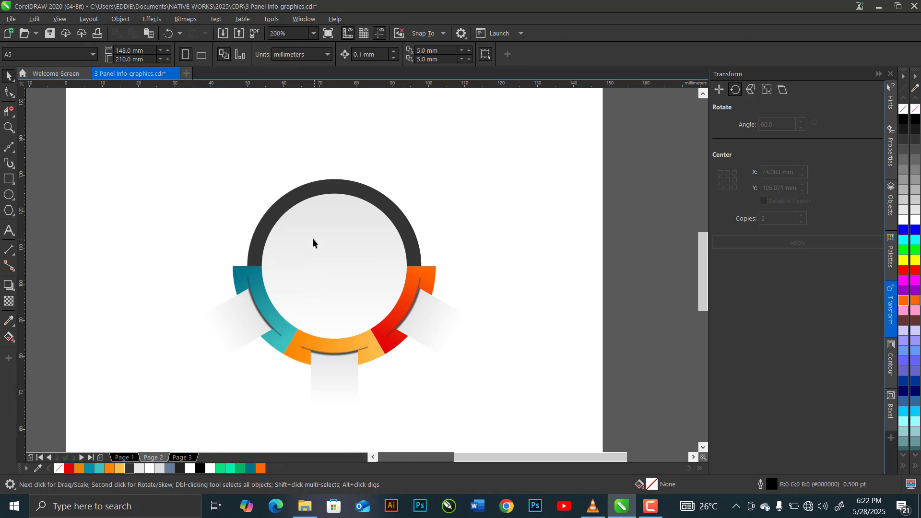
Draw a rectangle below and left of the ring on the page and set its size to 35 mm wide by 70 mm high.
scroll(313, 238, "down", 2)
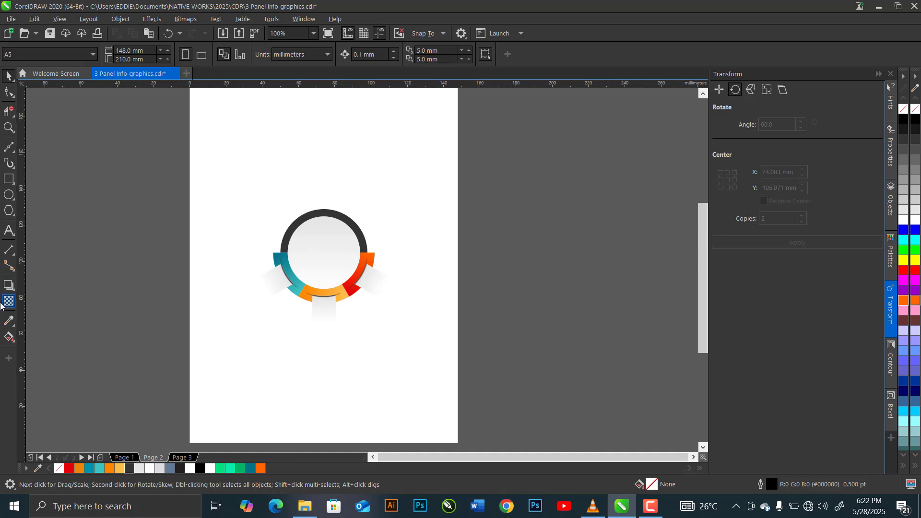
left_click(10, 180)
left_click_drag(229, 336, 266, 412)
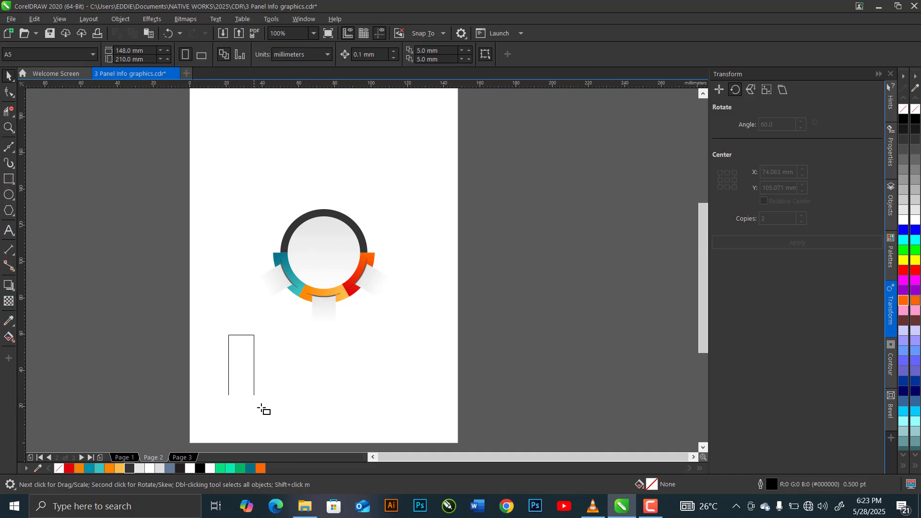
left_click_drag(321, 511, 321, 510)
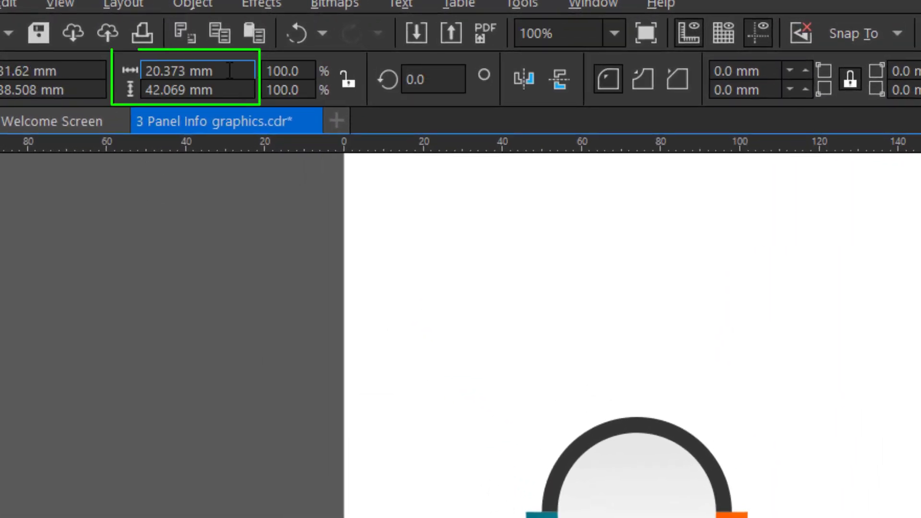
left_click_drag(157, 56, 75, 60)
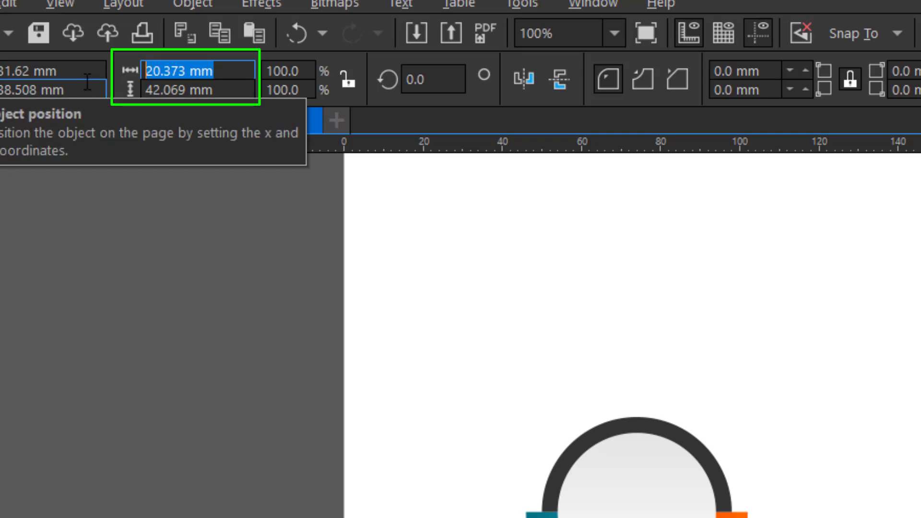
type("35")
key("Tab")
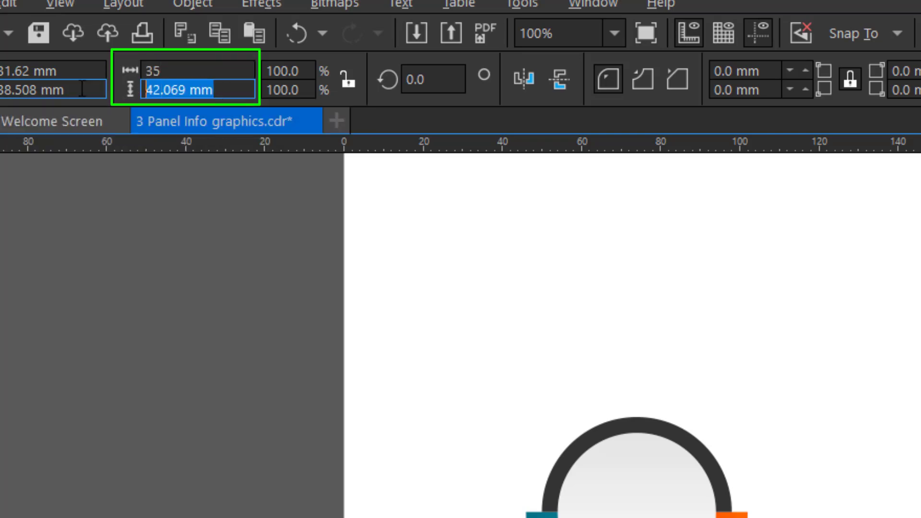
type("70")
key("Return")
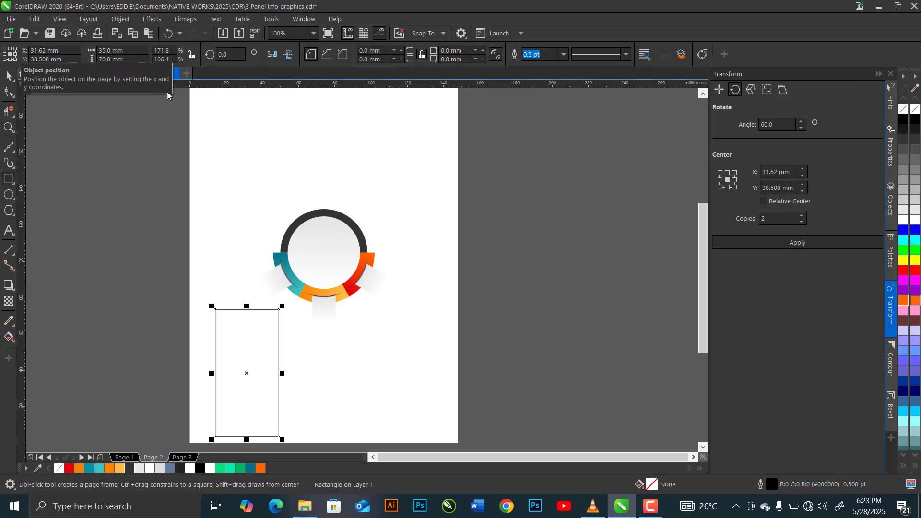
Round the rectangle's corners fully to a 17.5 mm radius so that it forms a capsule.
left_click(9, 91)
left_click_drag(215, 310, 267, 352)
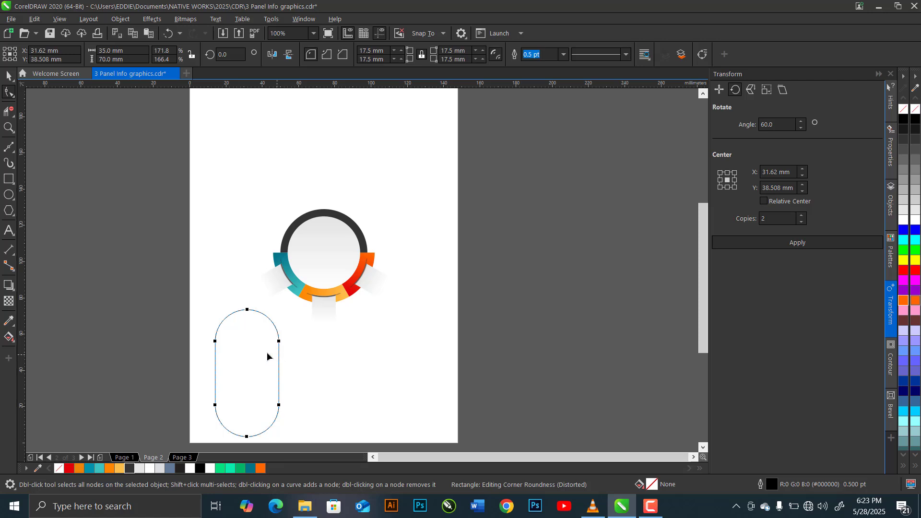
left_click(9, 76)
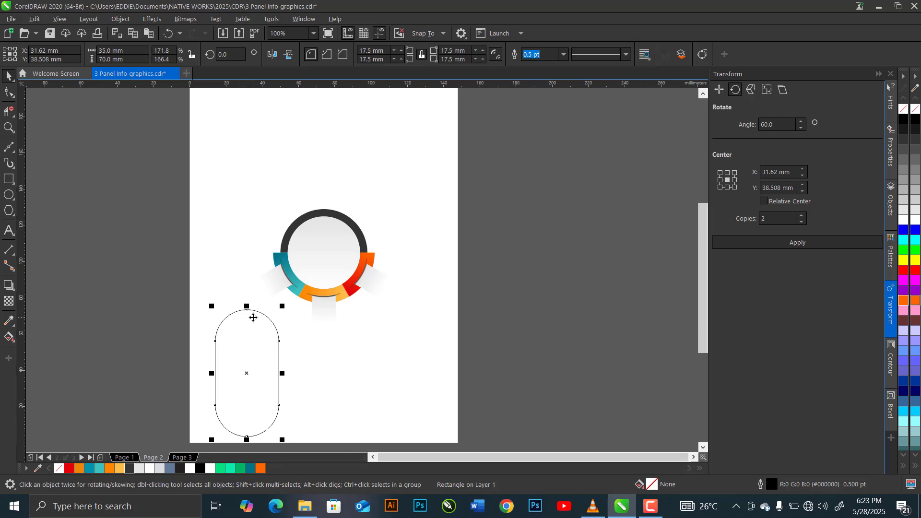
Copy only the fill property from the ring's teal section onto the capsule shape.
left_click(34, 19)
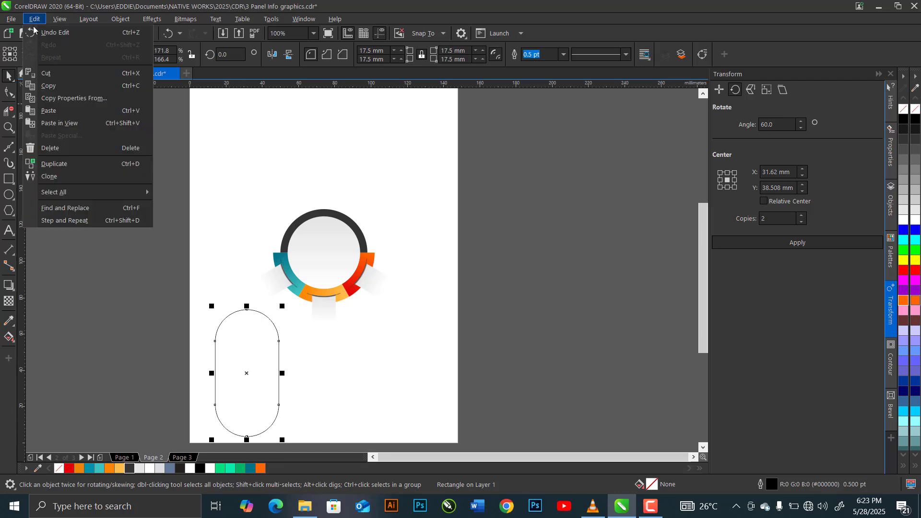
left_click(115, 102)
left_click(351, 239)
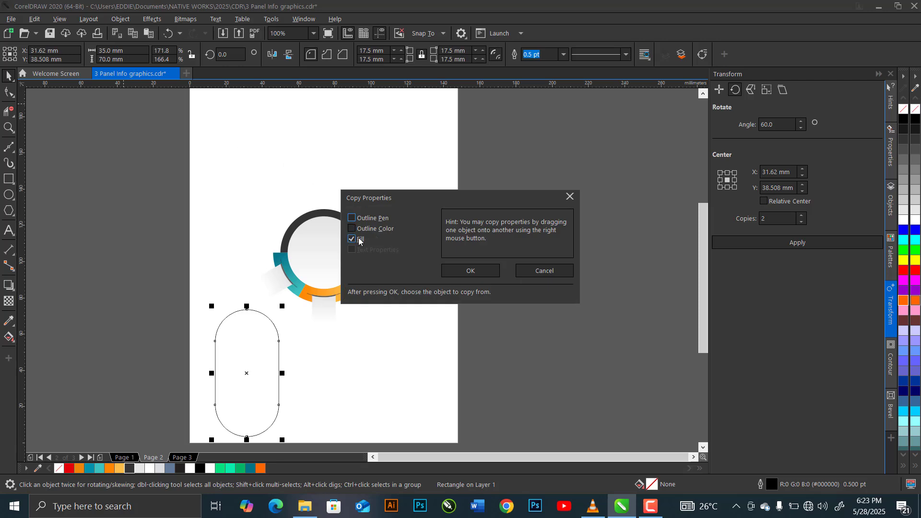
left_click(446, 270)
left_click(278, 257)
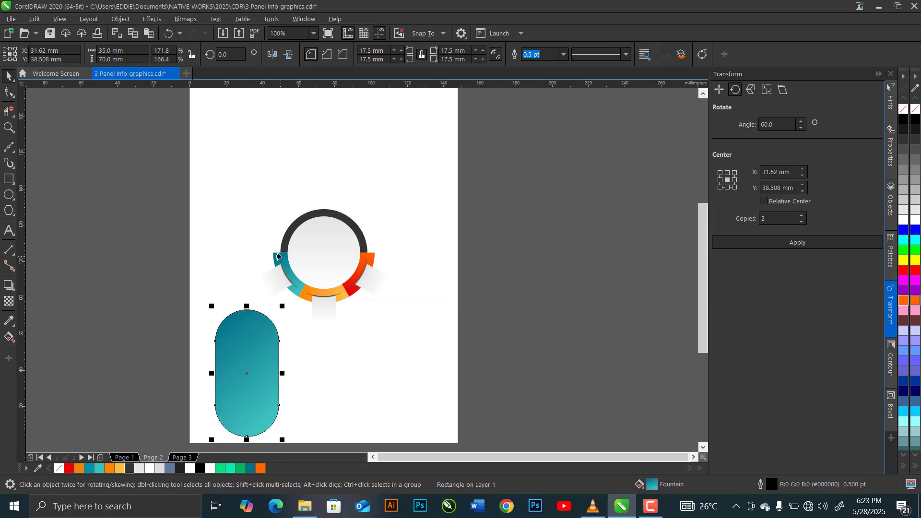
Adjust the capsule's teal gradient to run straight down from its top centre to its bottom centre, and remove its outline.
left_click(9, 337)
left_click(76, 339)
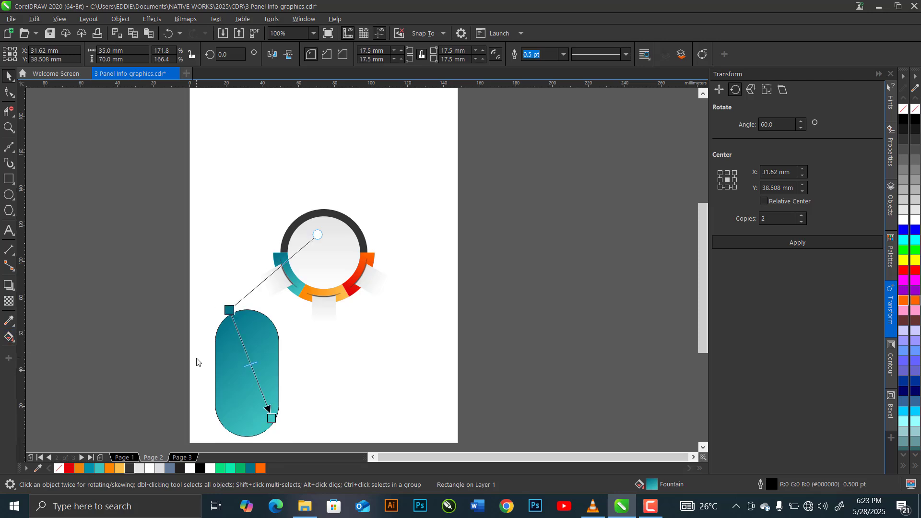
left_click_drag(243, 313, 247, 310)
left_click_drag(271, 418, 246, 436)
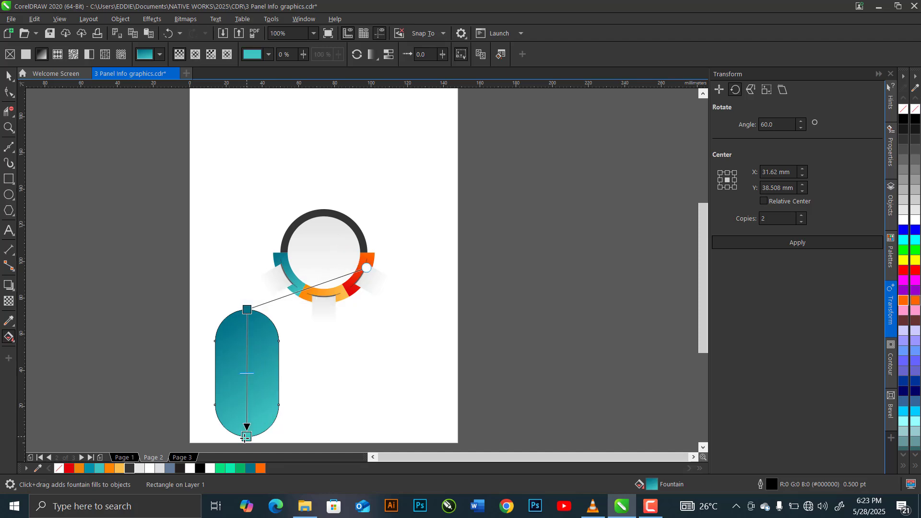
left_click(9, 75)
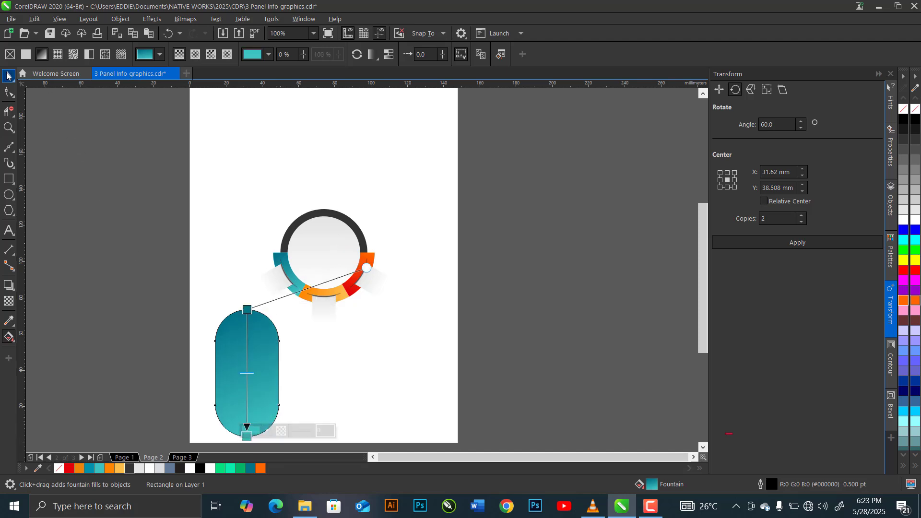
right_click(58, 469)
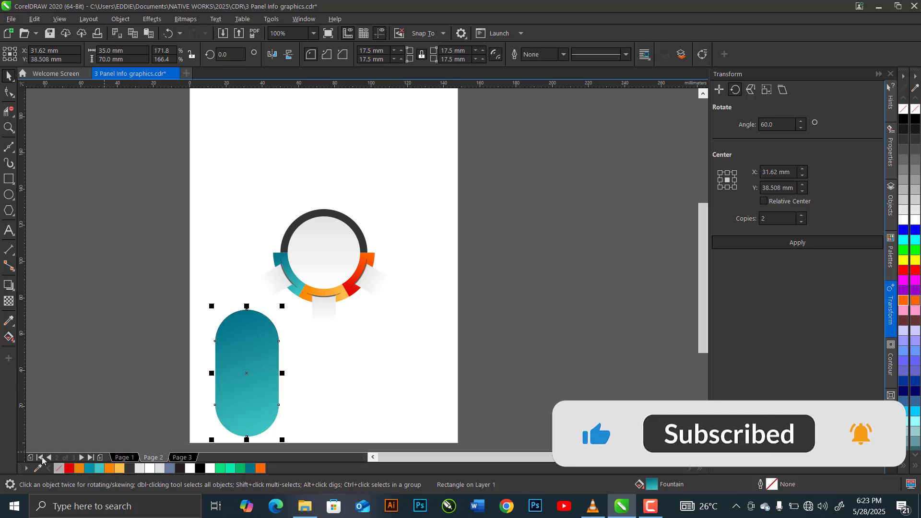
Apply an Emboss bevel with a 0.3 mm distance to the ring's light grey inner circle.
left_click(322, 261)
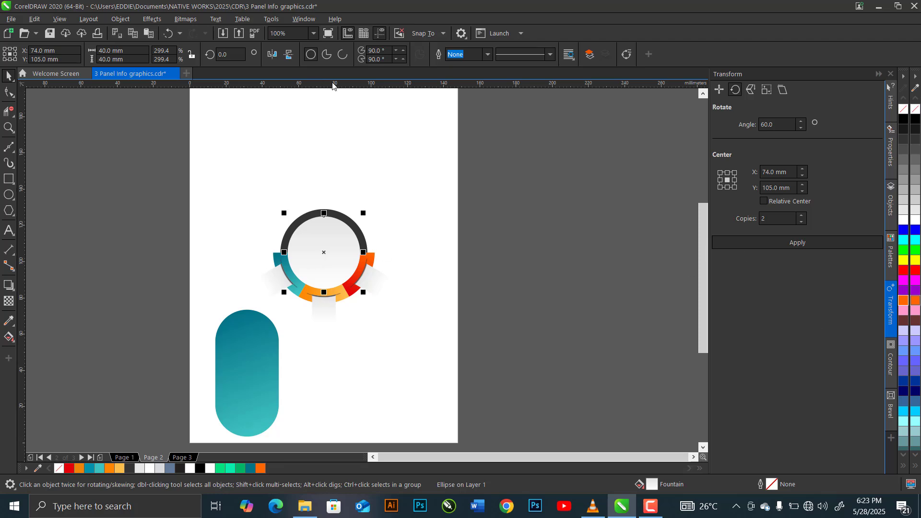
left_click(891, 408)
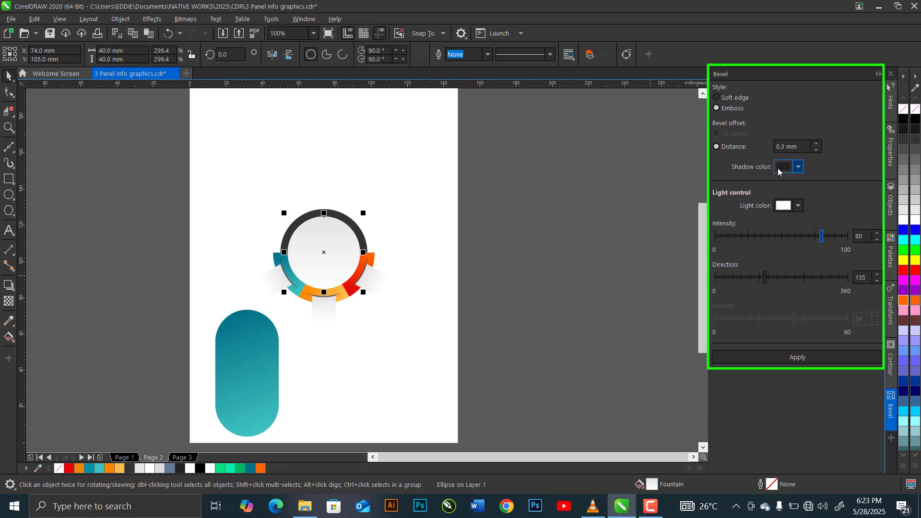
left_click(791, 358)
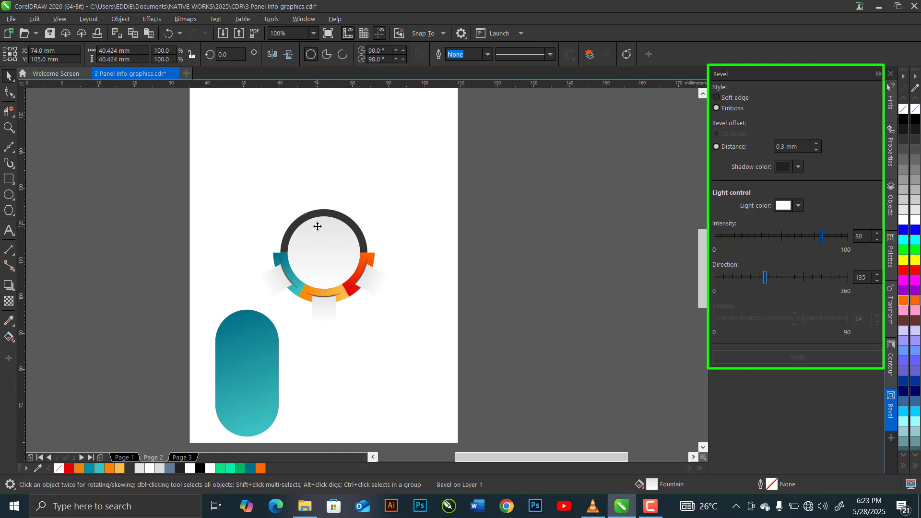
Bring the bevelled inner circle to the front of the layer and check its embossed edge.
scroll(317, 226, "up", 3)
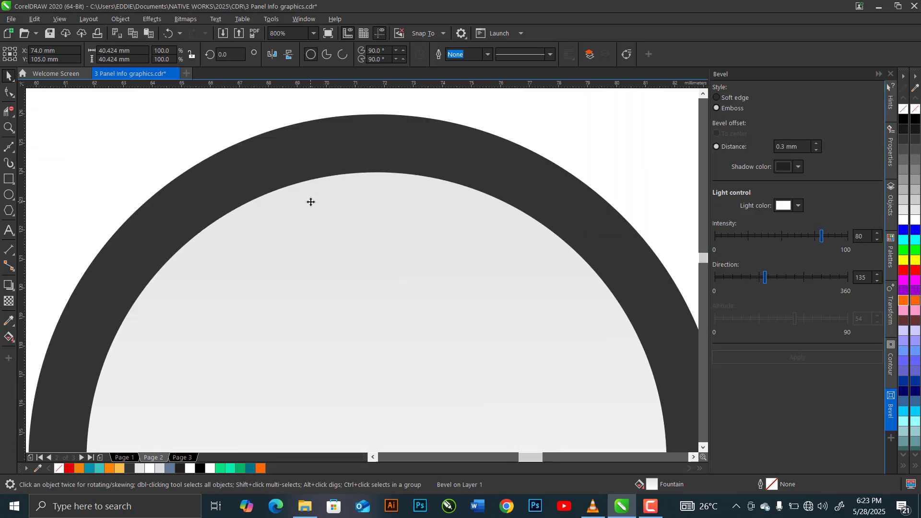
scroll(310, 202, "up", 1)
scroll(309, 204, "down", 3)
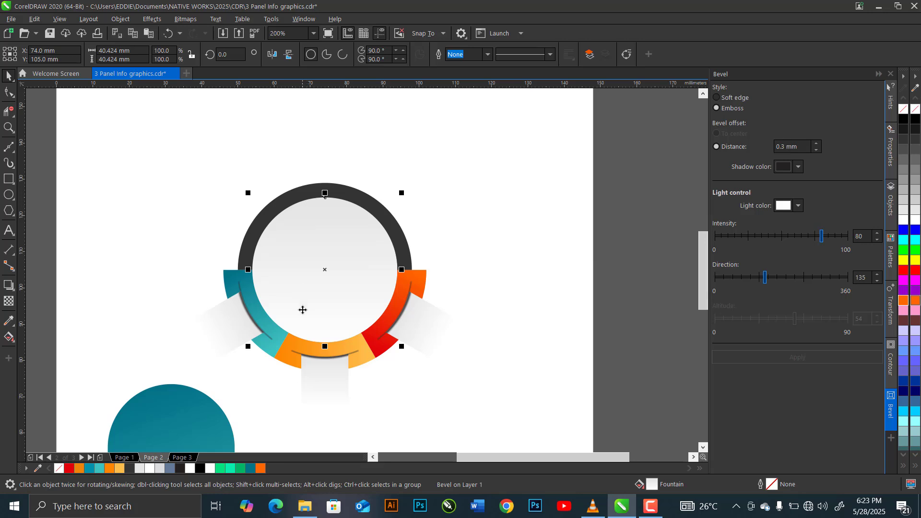
scroll(318, 340, "up", 3)
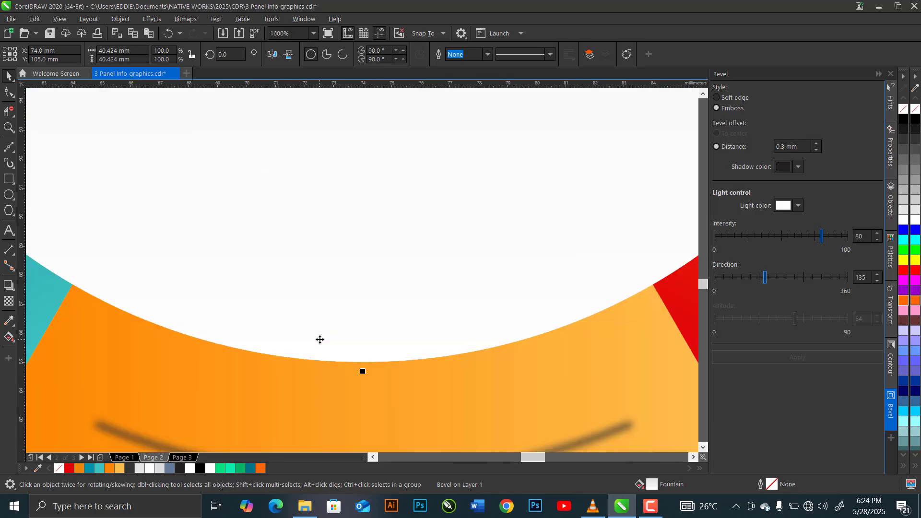
scroll(319, 340, "down", 3)
key("shift+Page_Up")
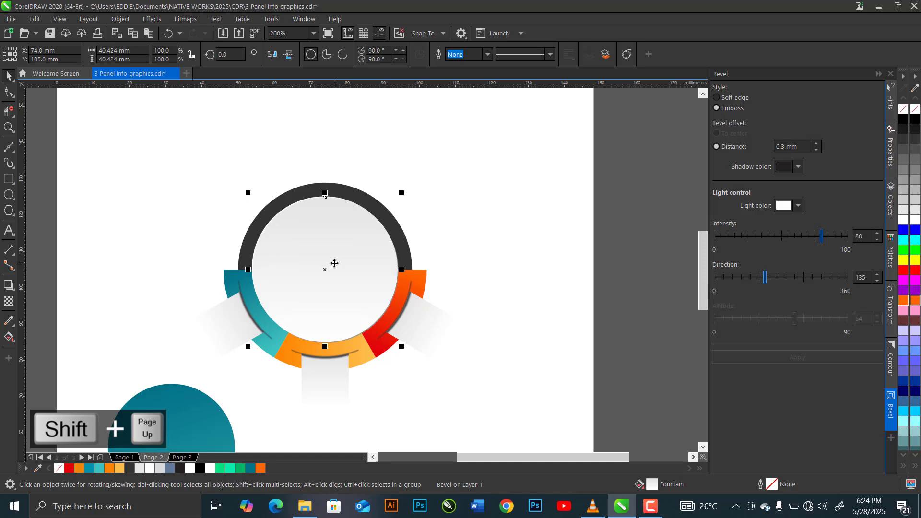
scroll(296, 199, "up", 1)
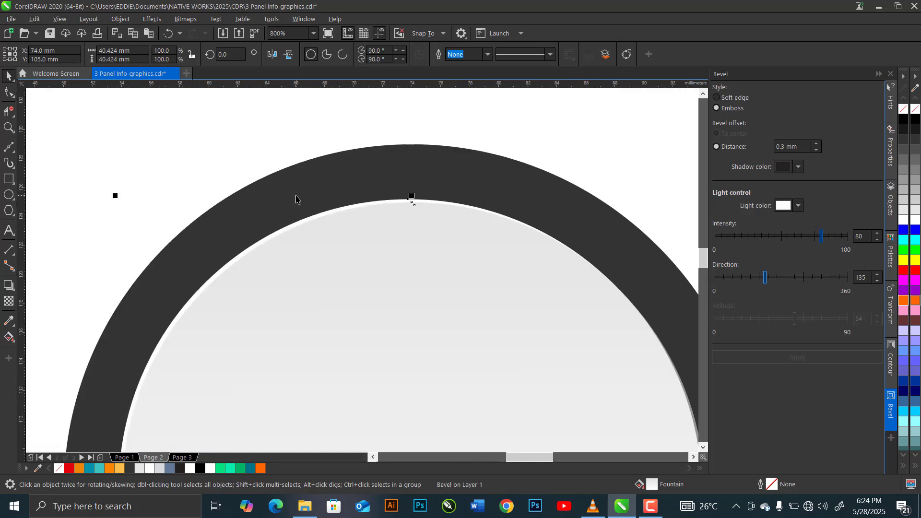
scroll(295, 199, "down", 1)
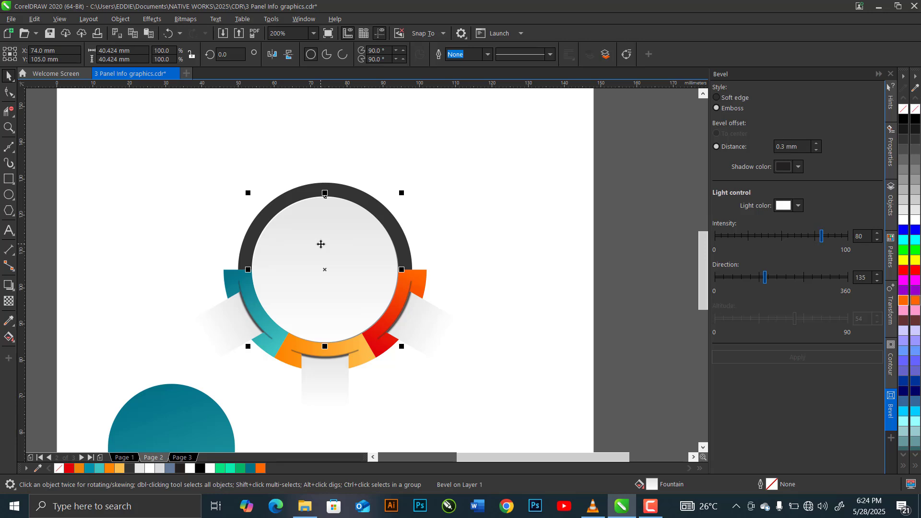
Copy the bevelled inner circle and paste a duplicate onto the page.
right_click(321, 244)
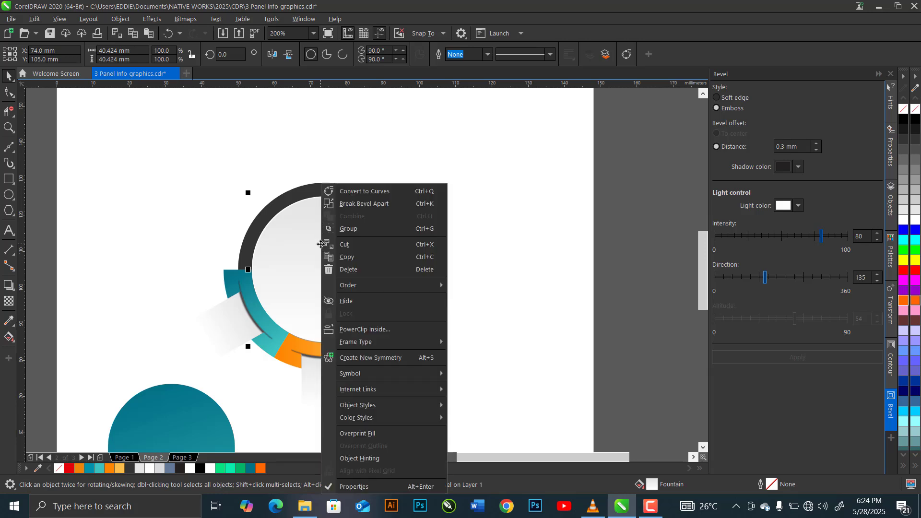
left_click(355, 252)
scroll(410, 215, "down", 1)
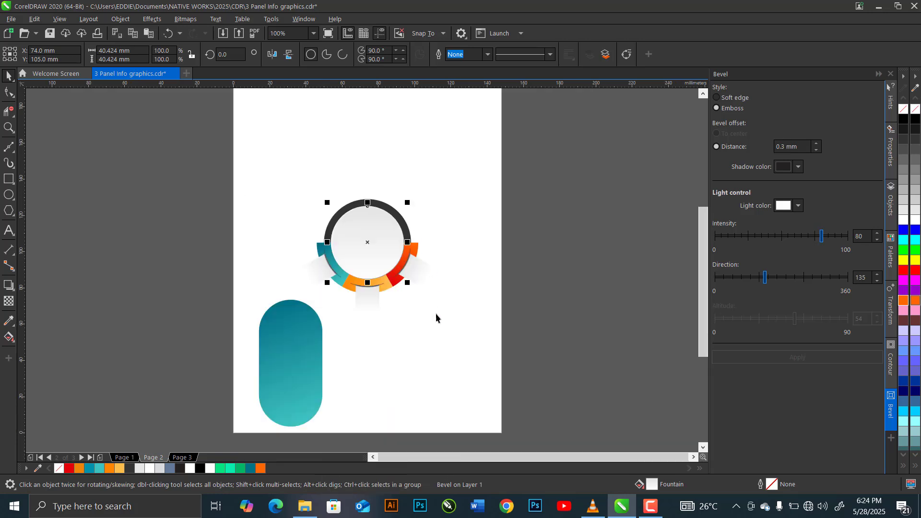
left_click(430, 348)
right_click(429, 348)
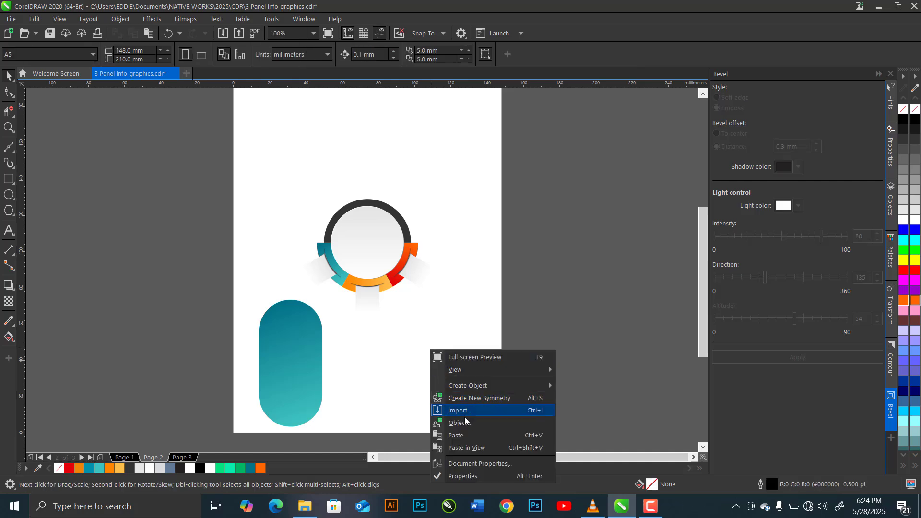
left_click(467, 437)
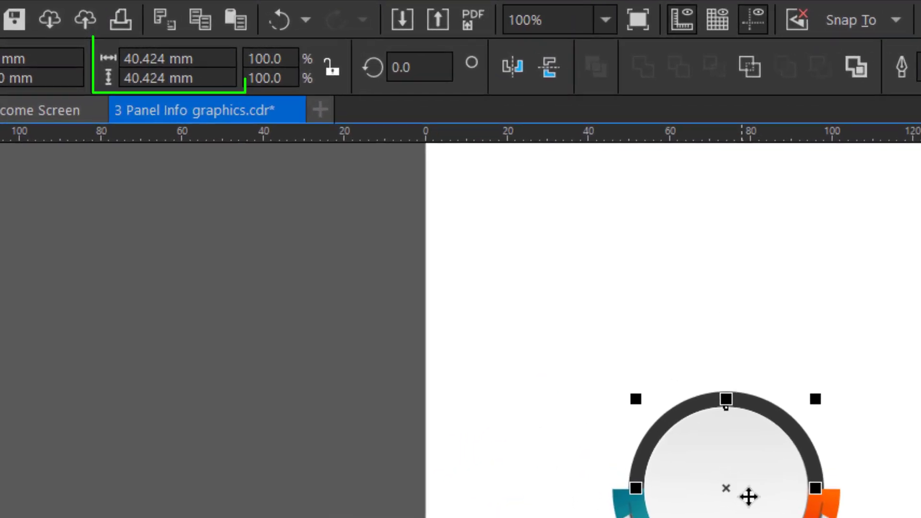
Resize the pasted bevelled circle to 30 mm wide by 30 mm high.
left_click(110, 53)
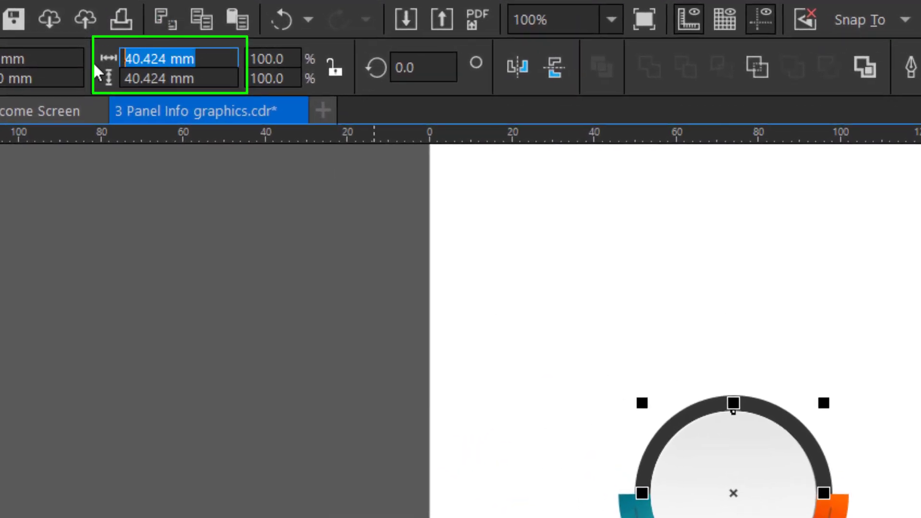
type("30")
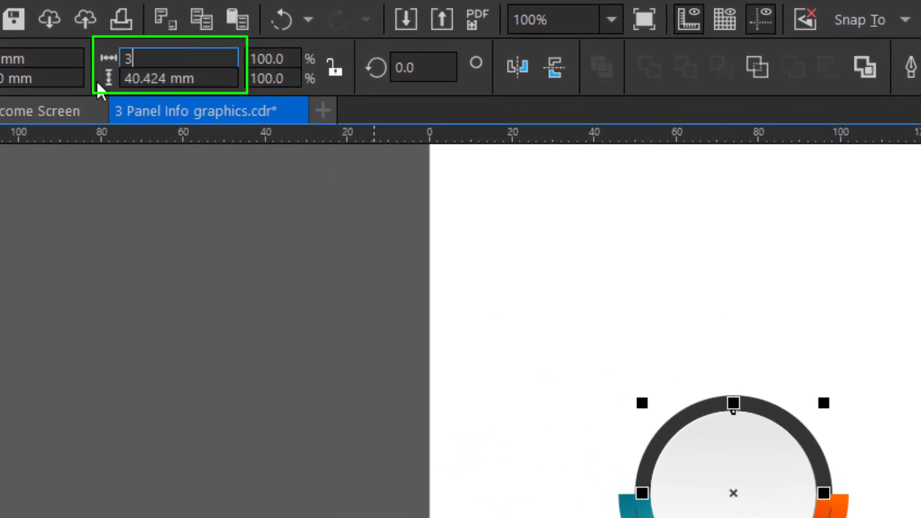
left_click(209, 80)
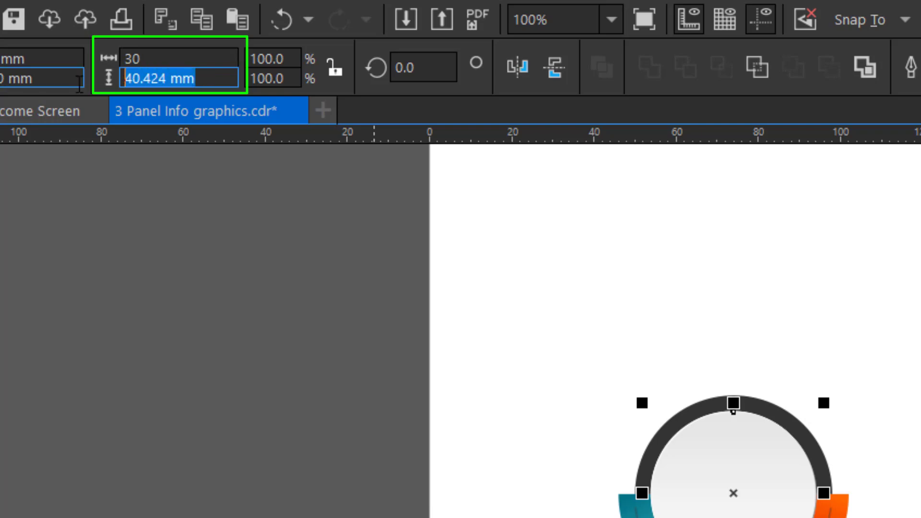
type("30")
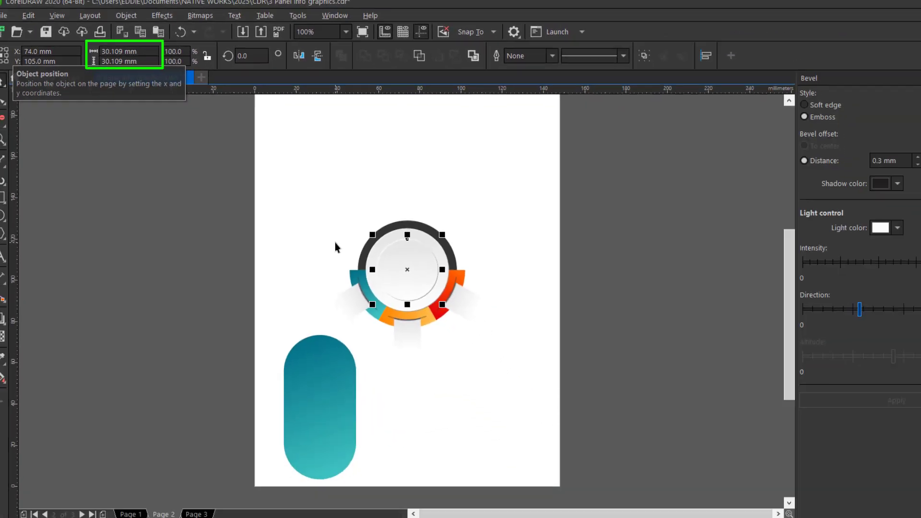
key("Return")
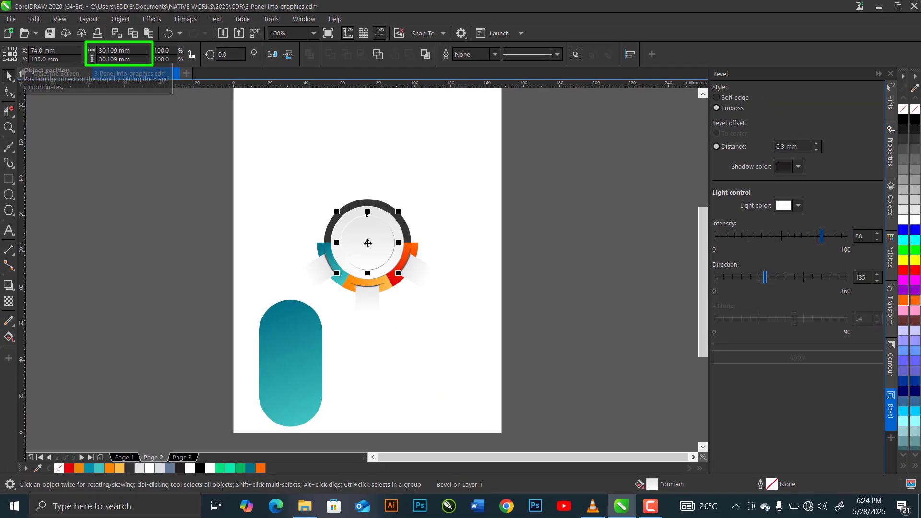
Move the small bevelled circle onto the upper part of the teal capsule and align their centres horizontally.
left_click_drag(301, 337, 291, 332)
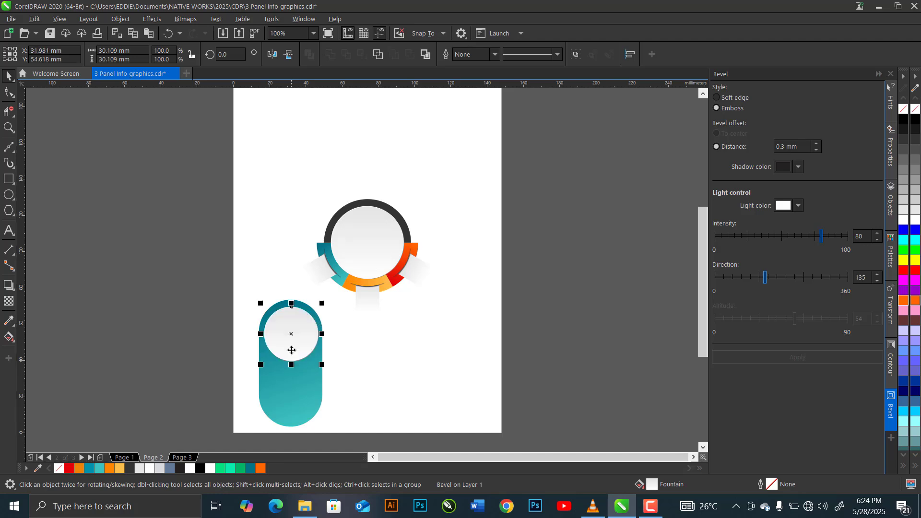
left_click(291, 395, "shift")
key("c")
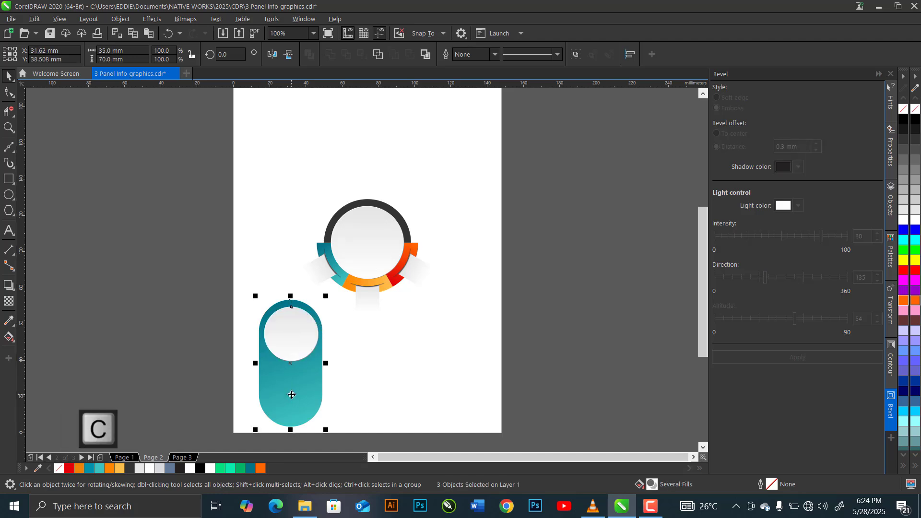
scroll(292, 323, "up", 4)
key("Escape")
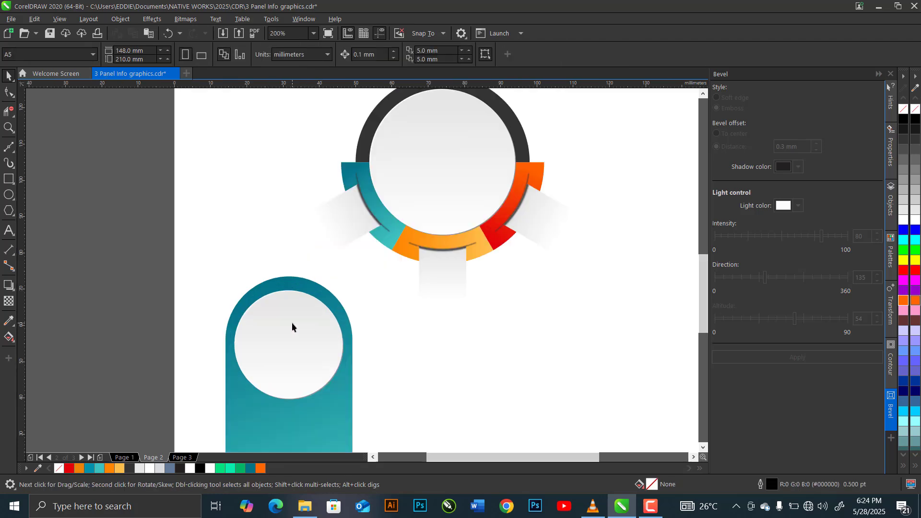
left_click(291, 326)
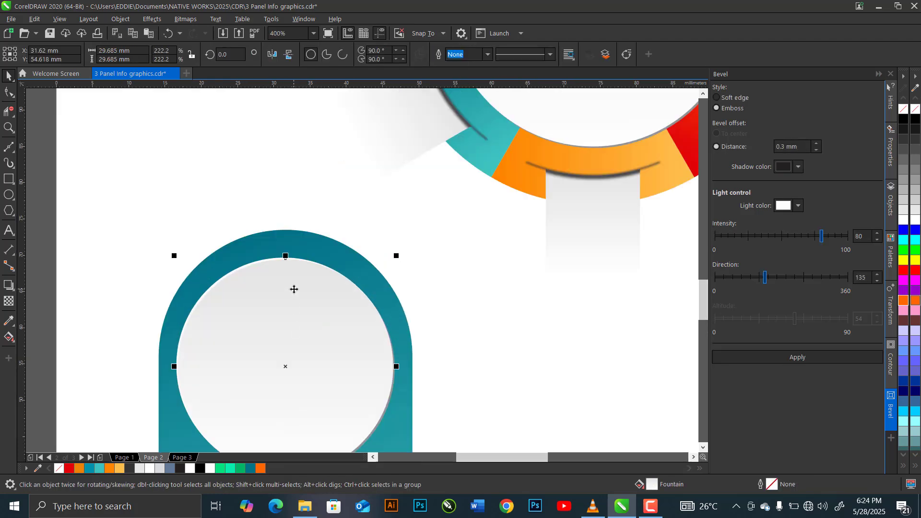
Move the small bevelled circle up to about Y 56 mm inside the teal capsule and group the circle with the capsule.
left_click_drag(294, 290, 295, 280)
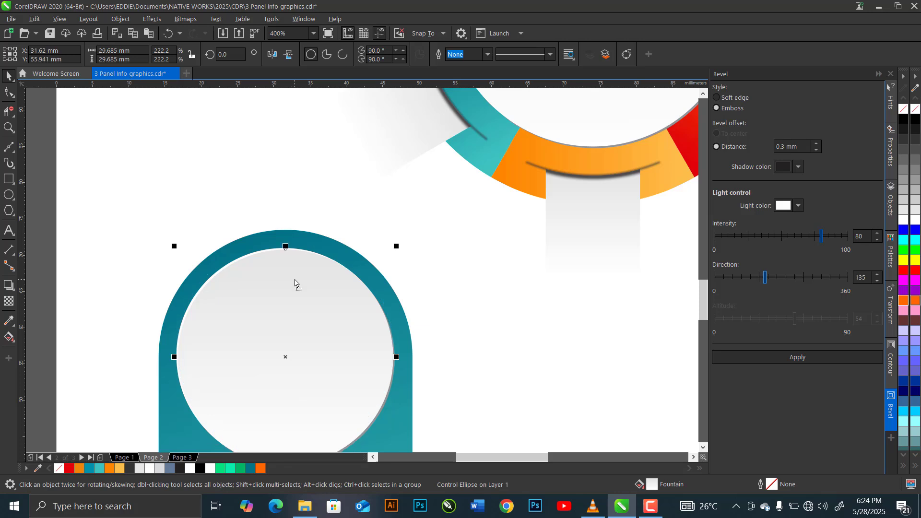
scroll(250, 211, "down", 2)
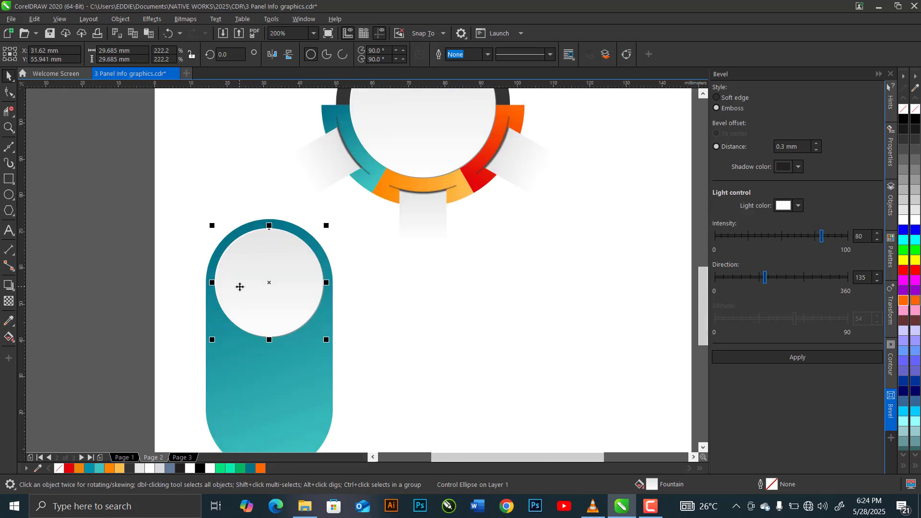
scroll(240, 287, "down", 1)
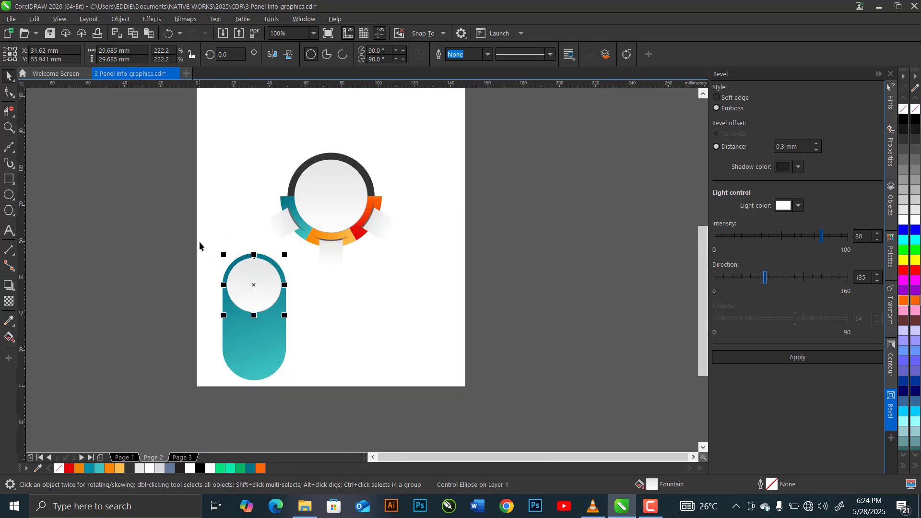
left_click_drag(190, 236, 313, 418)
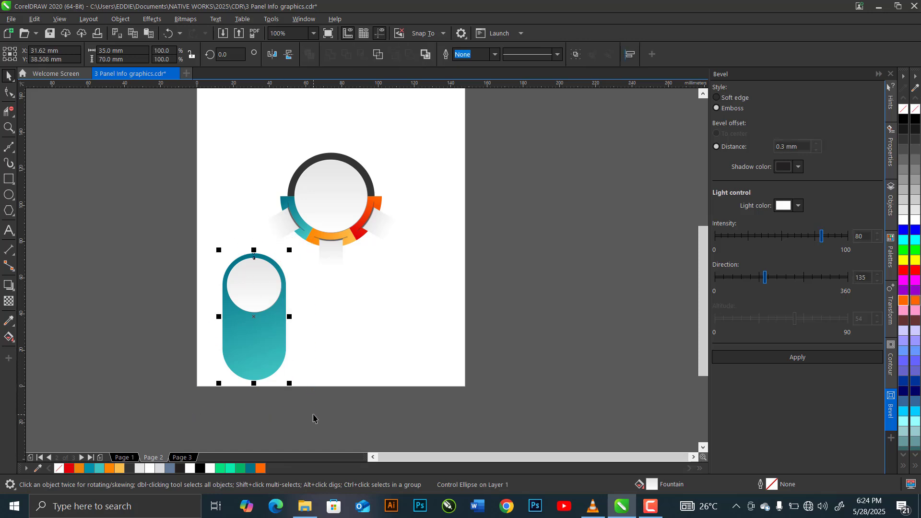
key("ctrl+g")
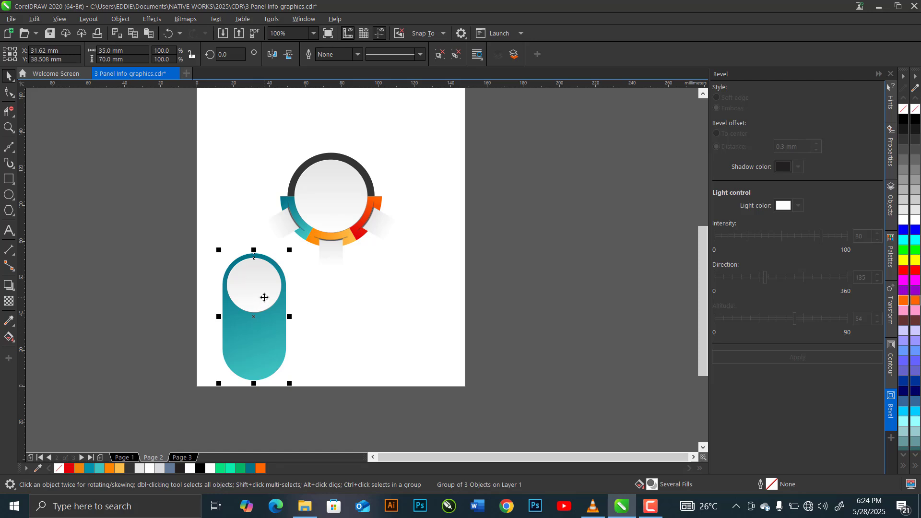
Duplicate the grouped teal capsule panel and centre the copy horizontally under the large embossed circle.
key("ctrl+c")
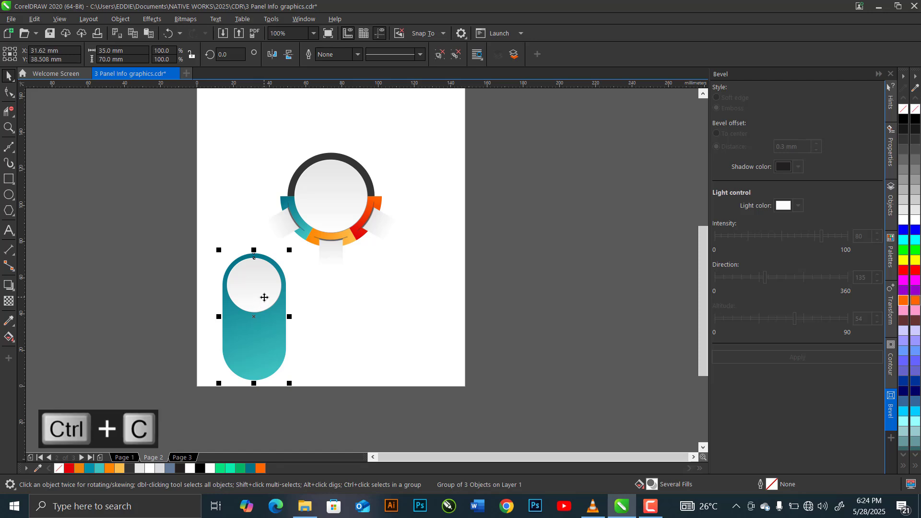
key("ctrl+v")
left_click(323, 206, "shift")
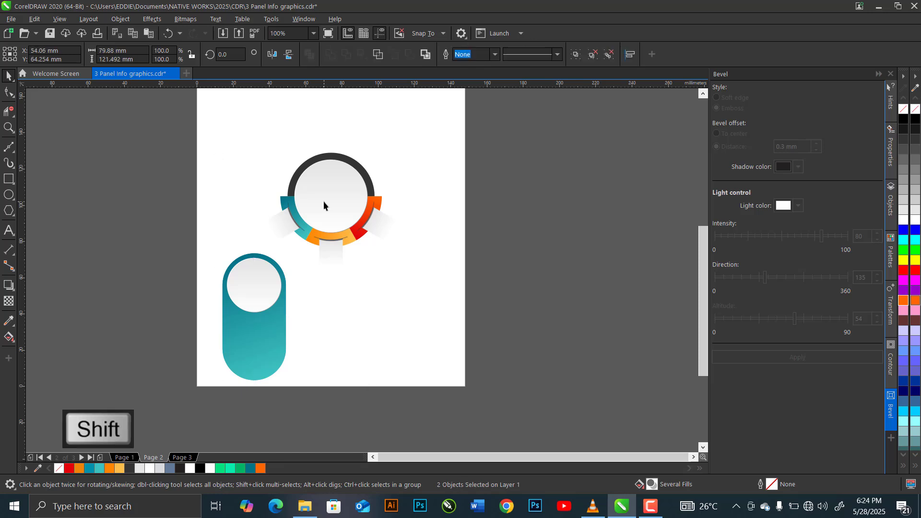
key("c")
Move the original teal capsule panel straight up to about Y 61 mm, beside the ring's teal section.
left_click(263, 268)
scroll(264, 234, "up", 2)
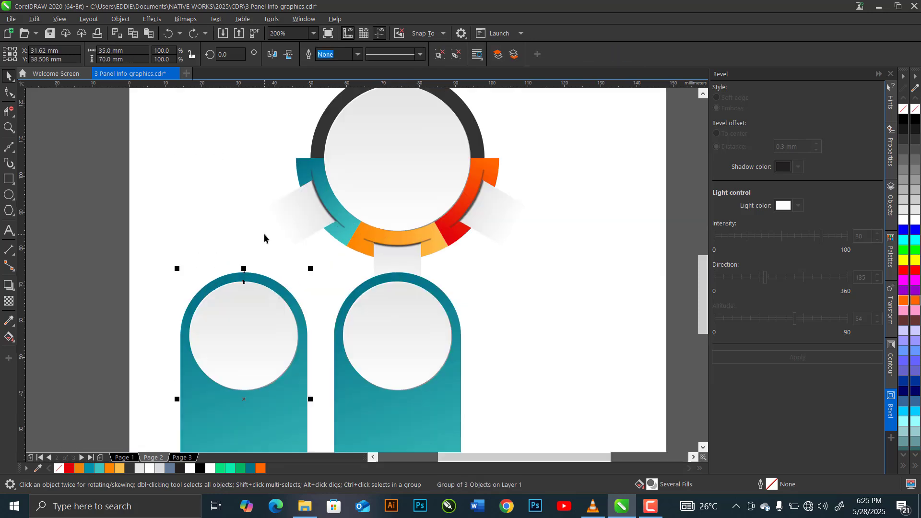
left_click_drag(251, 274, 260, 197)
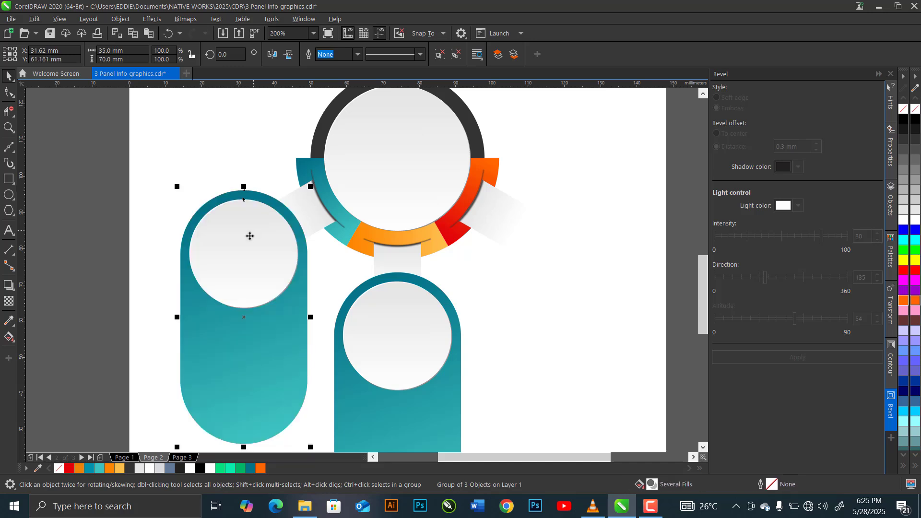
Duplicate the raised teal capsule panel and place the copy level with it on the opposite side of the ring, at about X 115 mm.
key("ctrl+c")
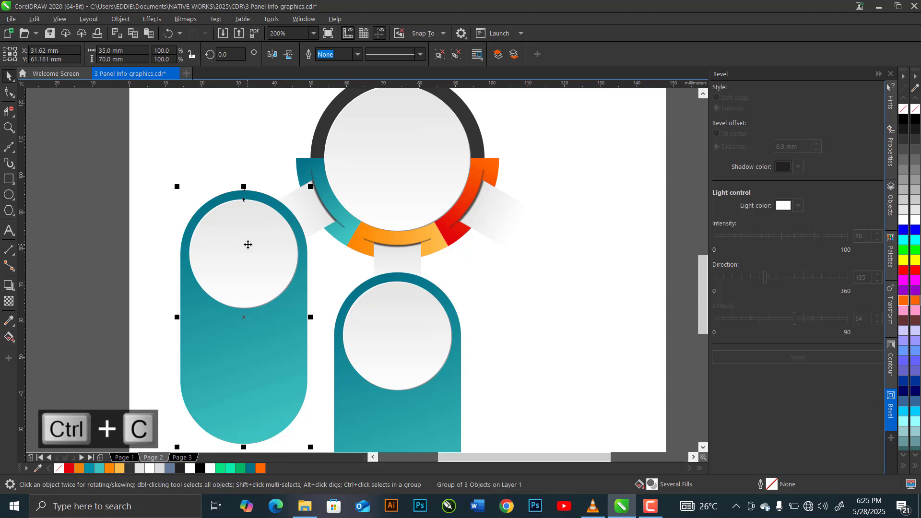
key("ctrl+v")
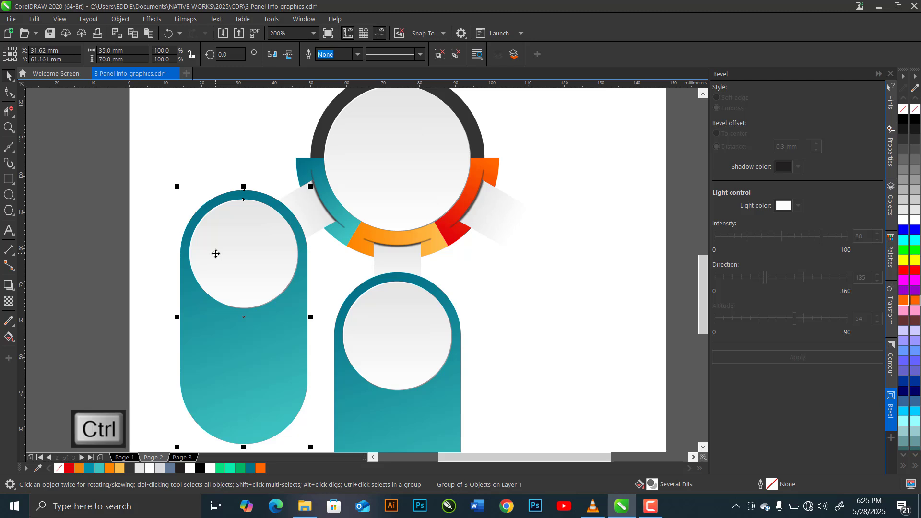
left_click_drag(216, 253, 518, 250)
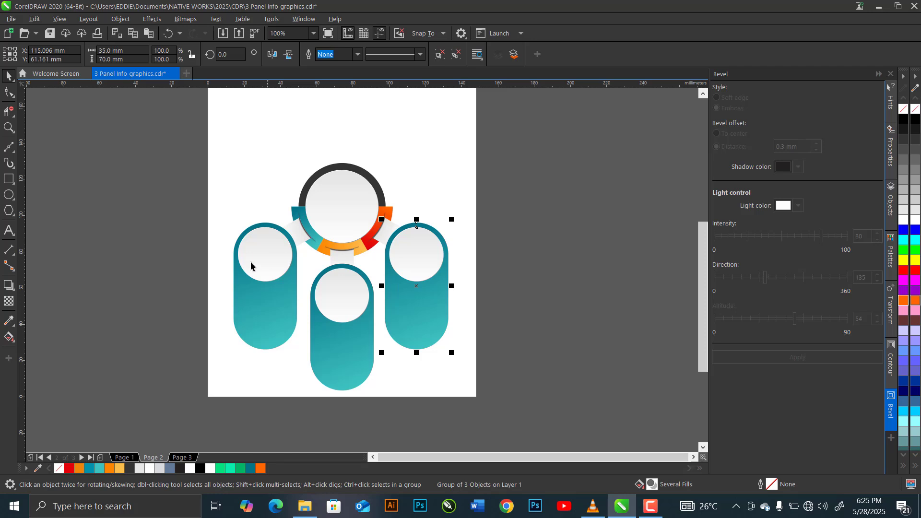
left_click(509, 335)
Recolour the gradient of the capsule beside the ring's red section to run from red at the top to orange at the bottom.
left_click(421, 329)
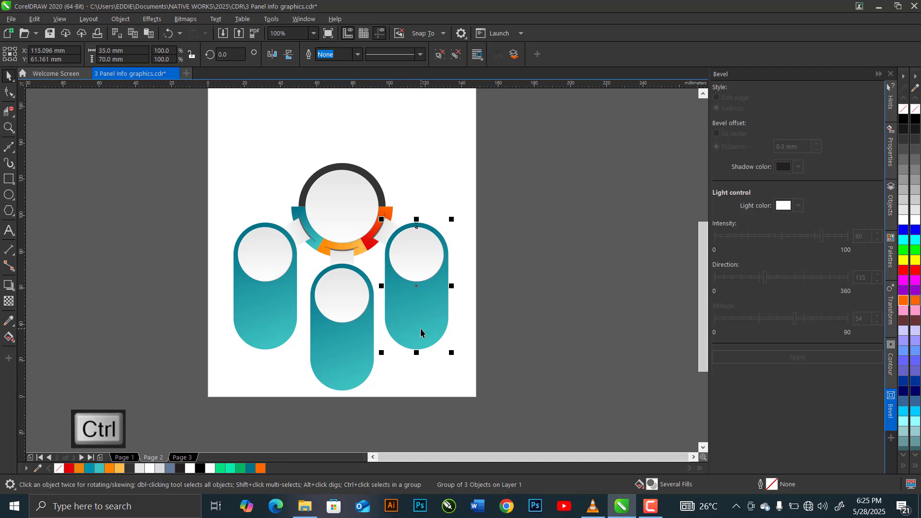
left_click(421, 329, "ctrl")
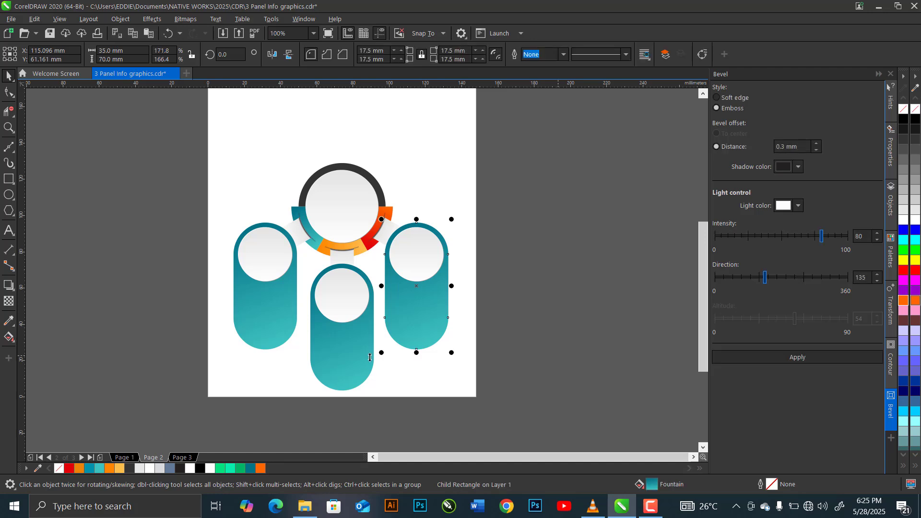
left_click(6, 338)
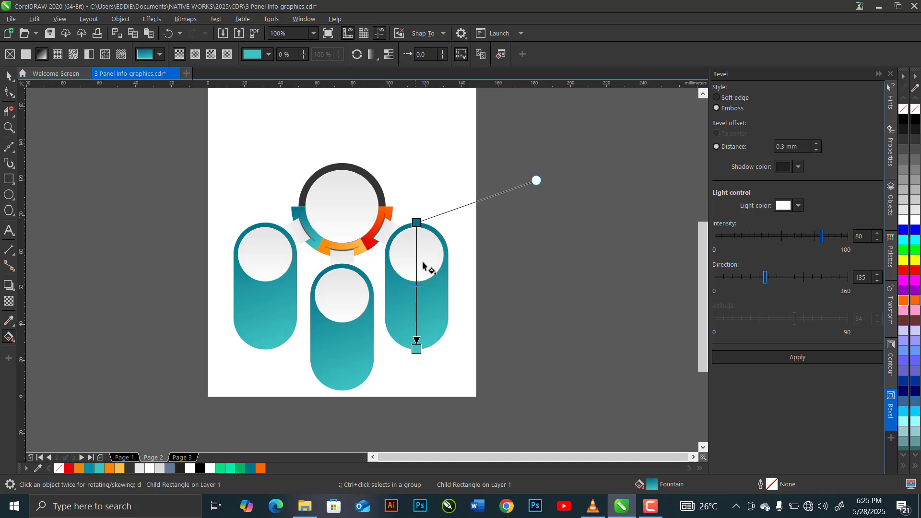
left_click(416, 222)
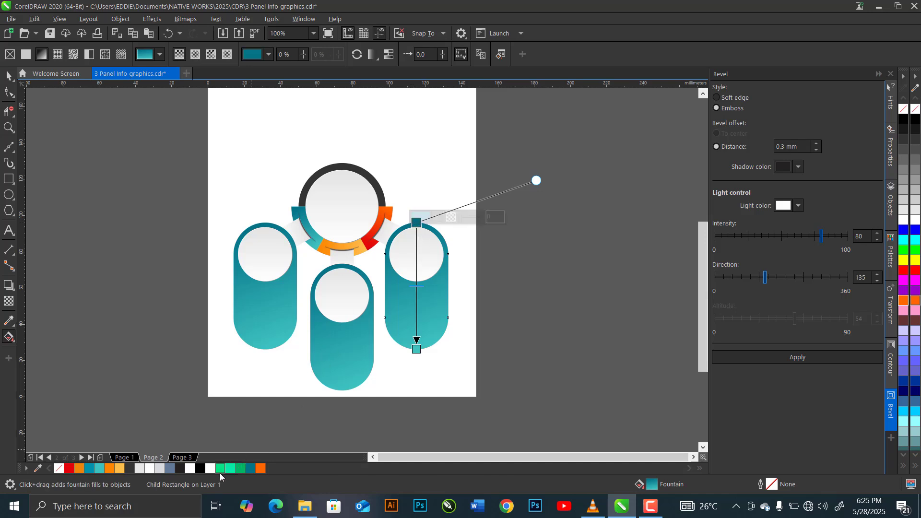
left_click(67, 470)
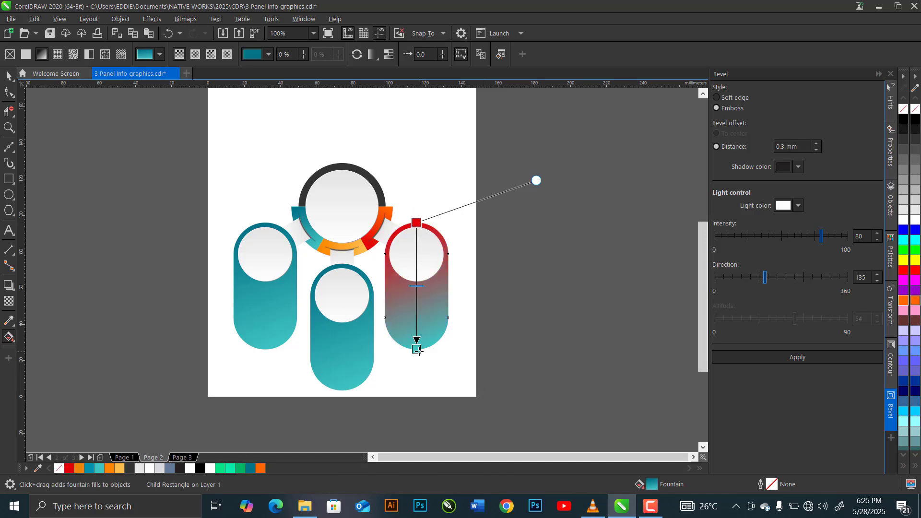
left_click(262, 471)
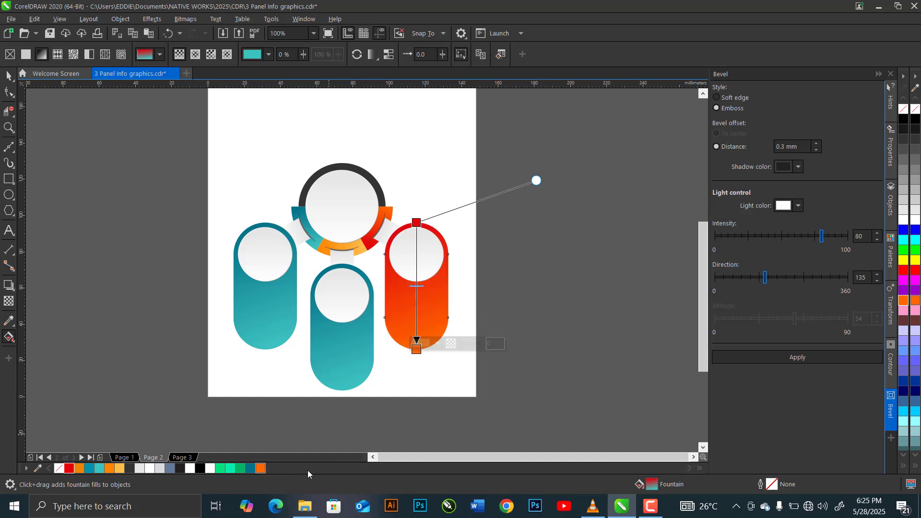
left_click(9, 75)
Recolour the middle capsule's gradient to run from orange at the top to light orange at the bottom.
left_click(343, 368)
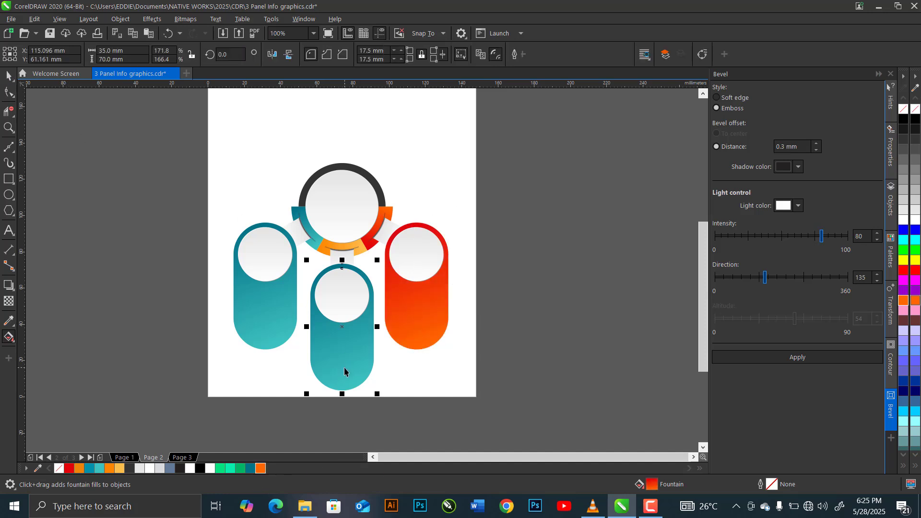
left_click(338, 369, "ctrl")
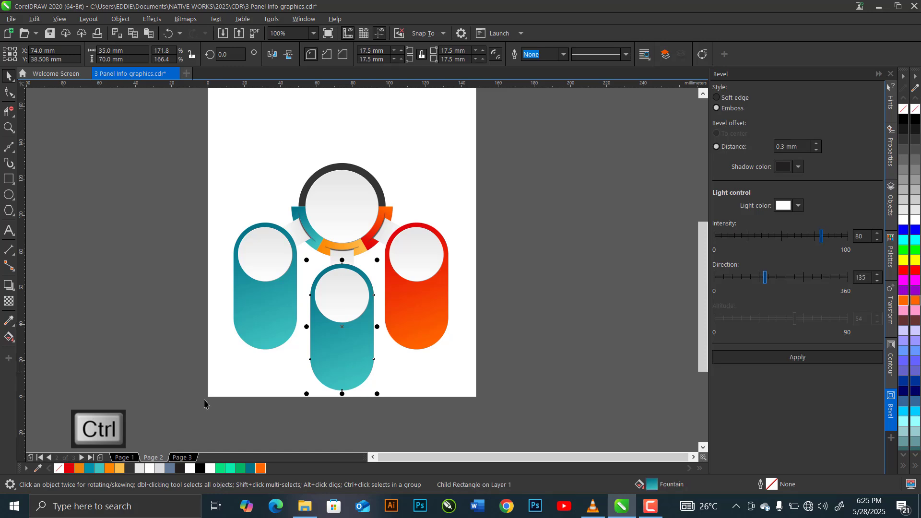
left_click(6, 336)
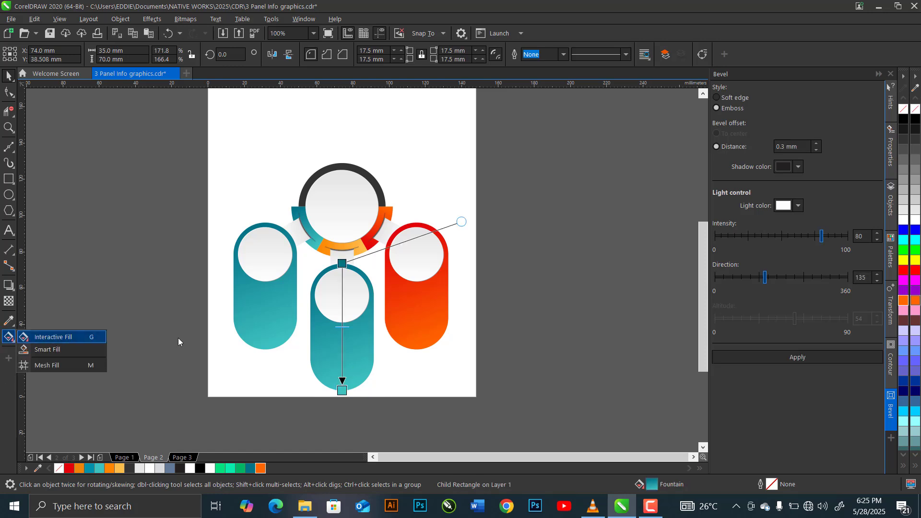
left_click(320, 279)
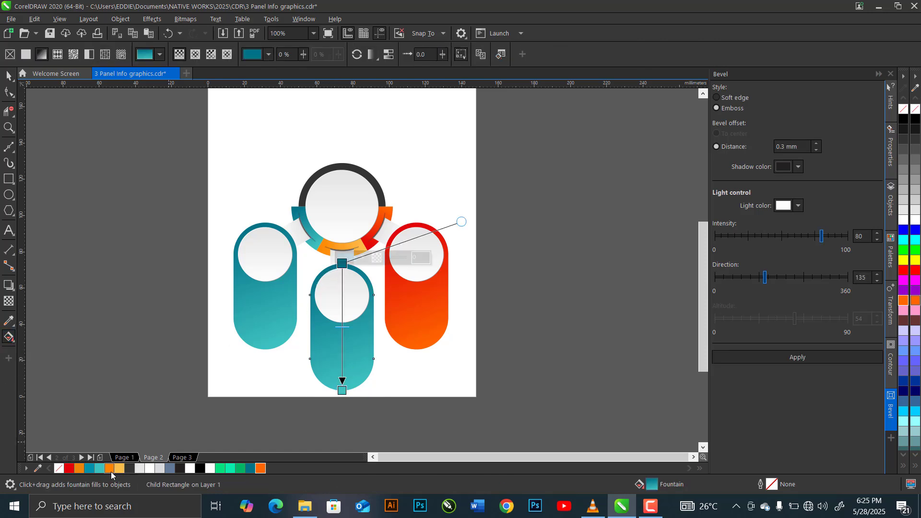
left_click(108, 469)
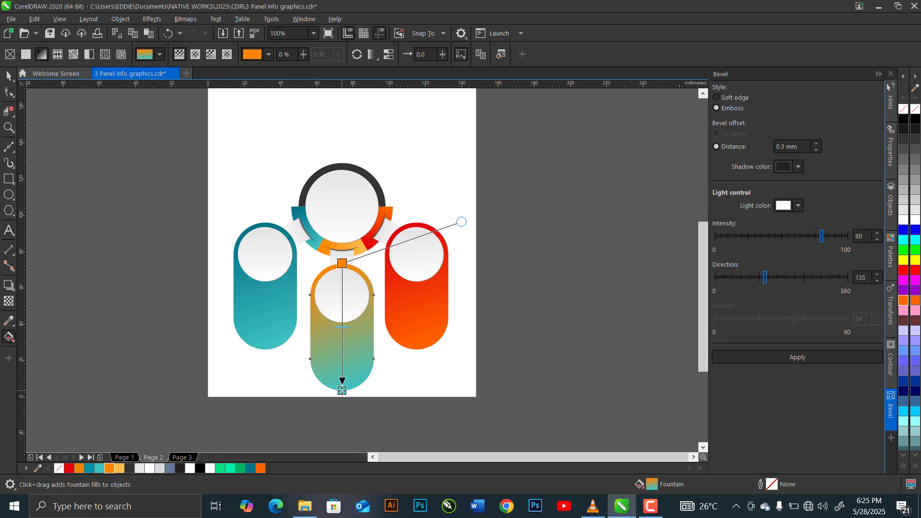
left_click(120, 469)
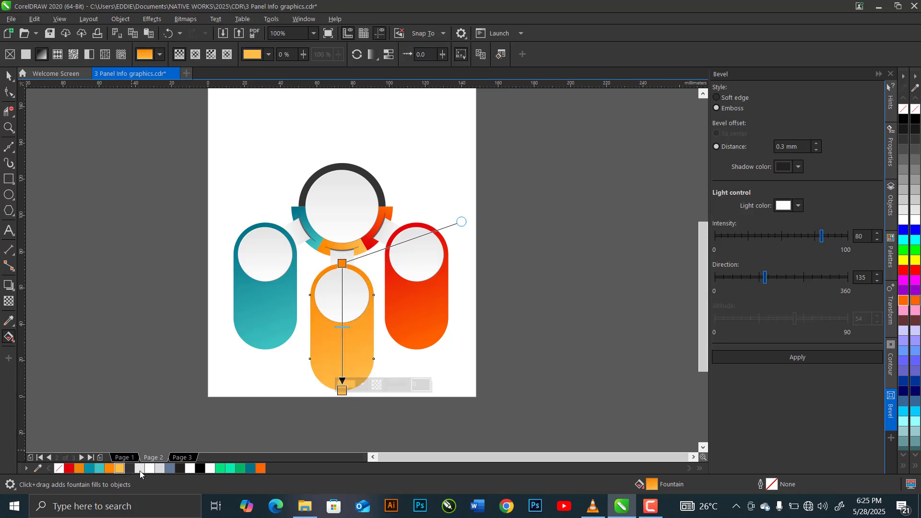
left_click(8, 76)
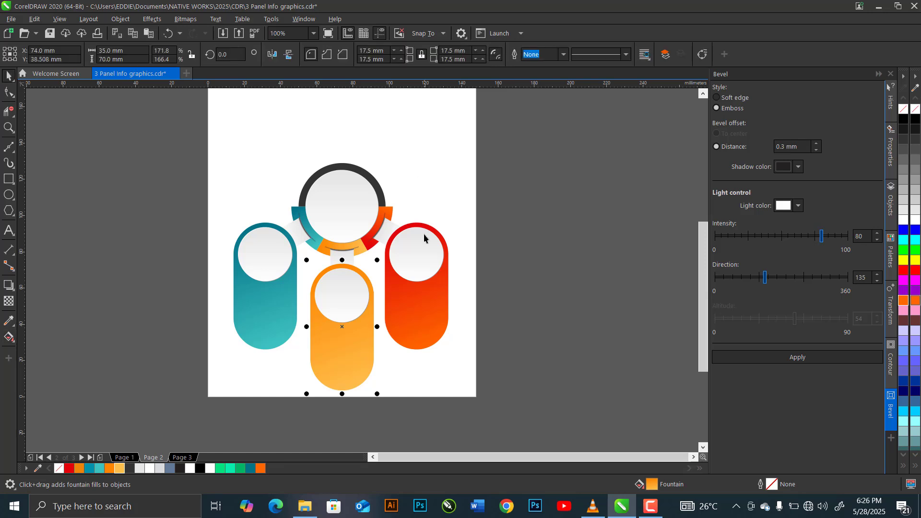
Select the whole infographic and ungroup all of its objects.
left_click(519, 265)
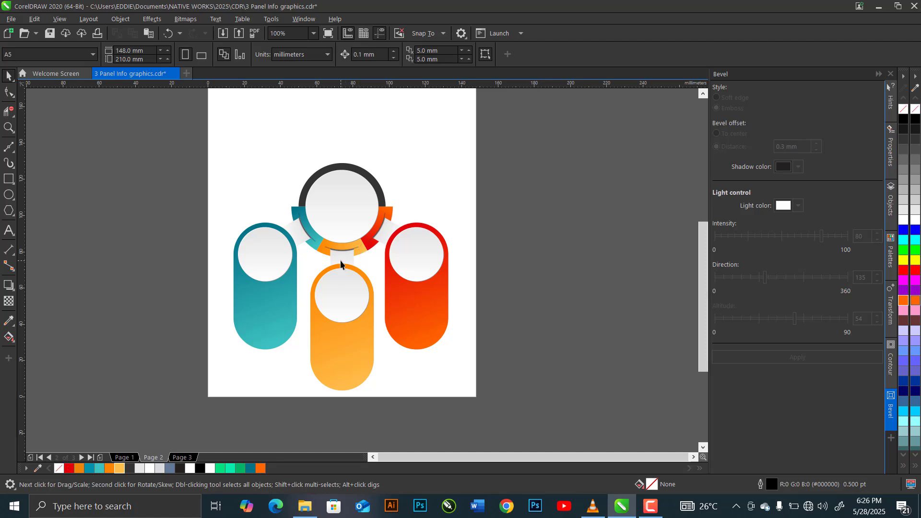
left_click(421, 264)
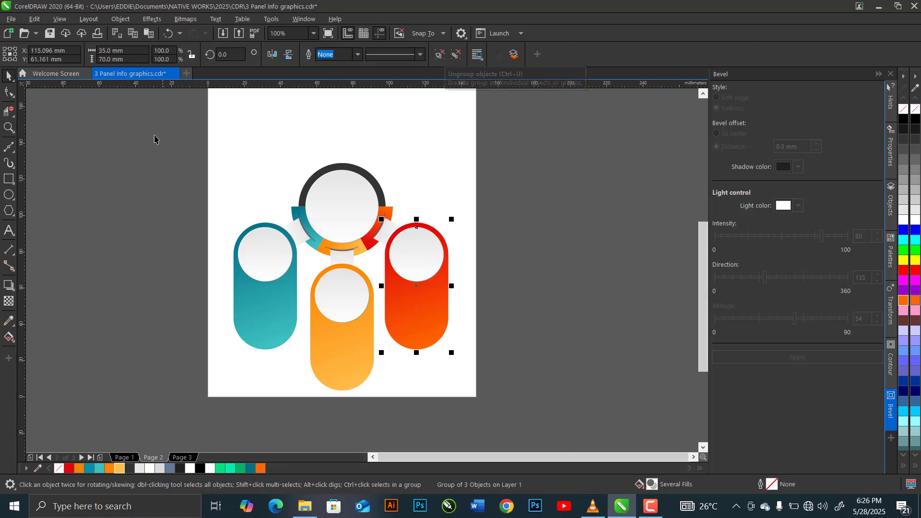
left_click_drag(135, 124, 456, 355)
left_click_drag(489, 397, 490, 409)
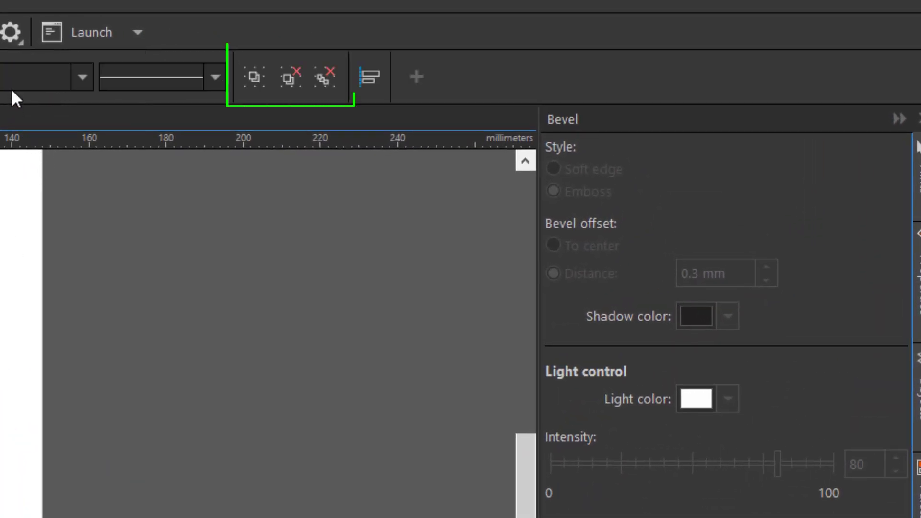
left_click(322, 78)
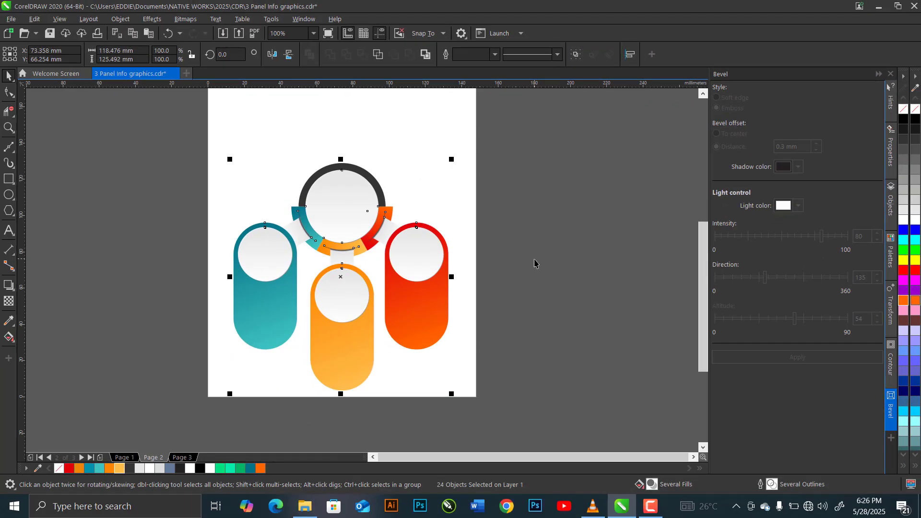
Add a black drop shadow with 50 opacity and 15 feathering, cast downward from the white circle on the red capsule.
left_click(420, 257)
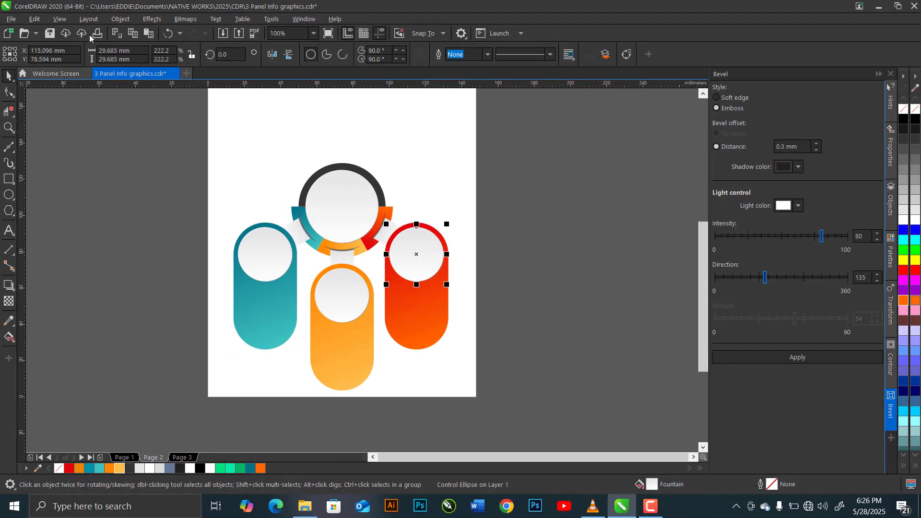
scroll(418, 249, "up", 2)
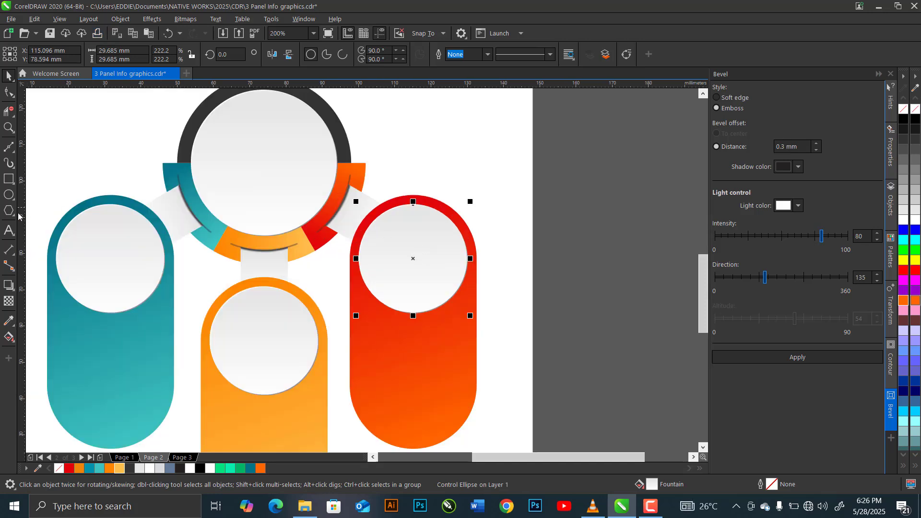
left_click(15, 291)
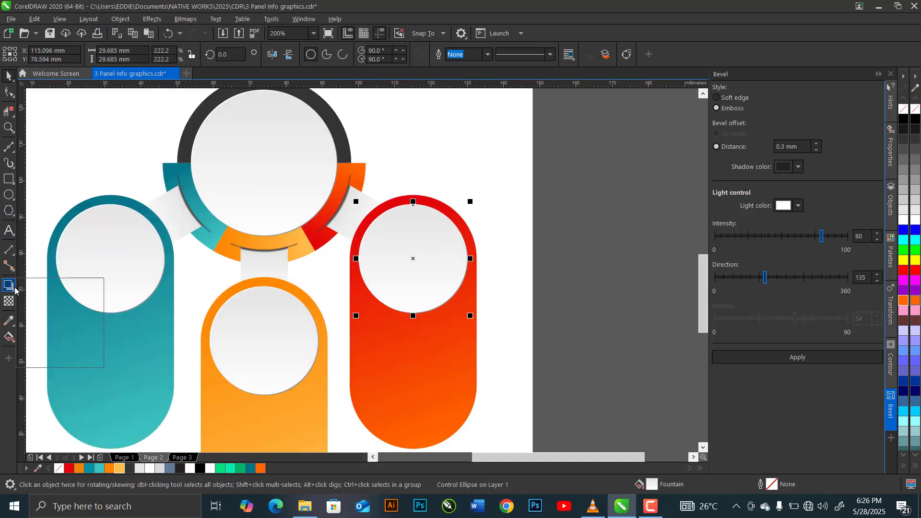
left_click(35, 286)
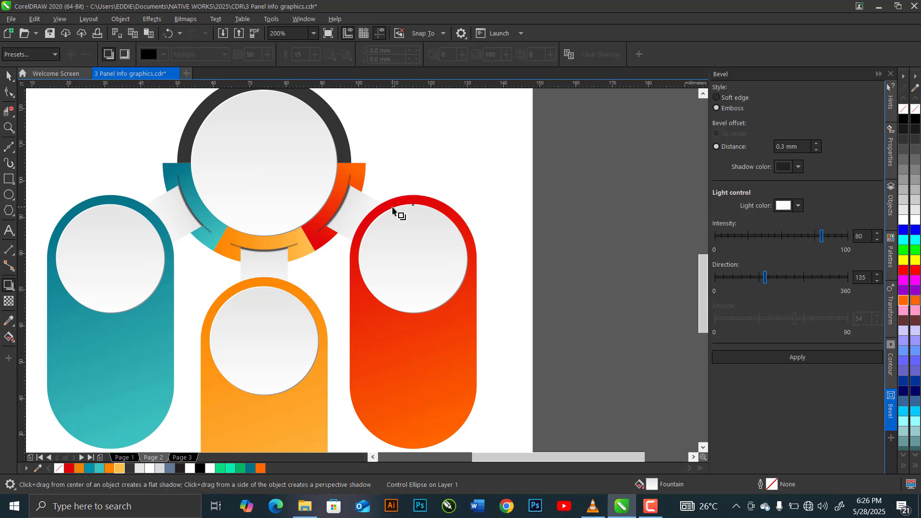
left_click_drag(394, 211, 418, 318)
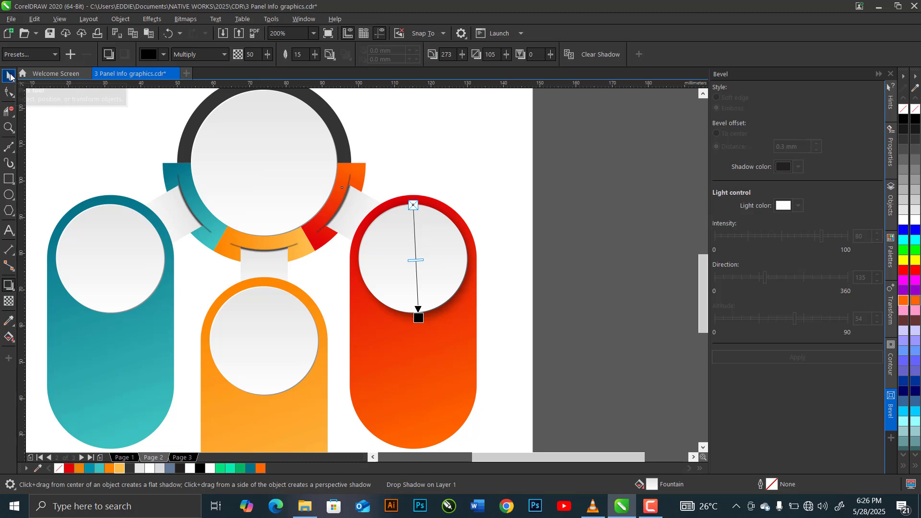
left_click(9, 76)
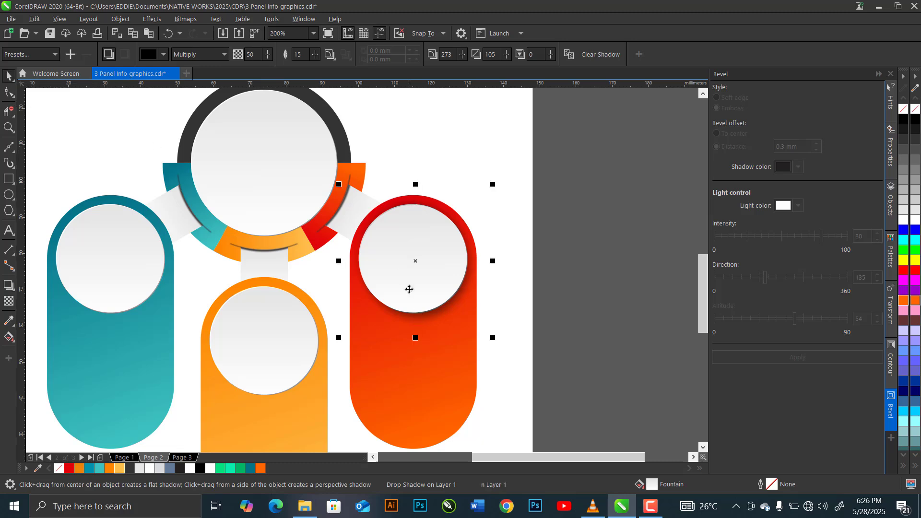
Copy the drop shadow from the red capsule's white circle to the connector strip joining the ring and the red capsule.
left_click(595, 256)
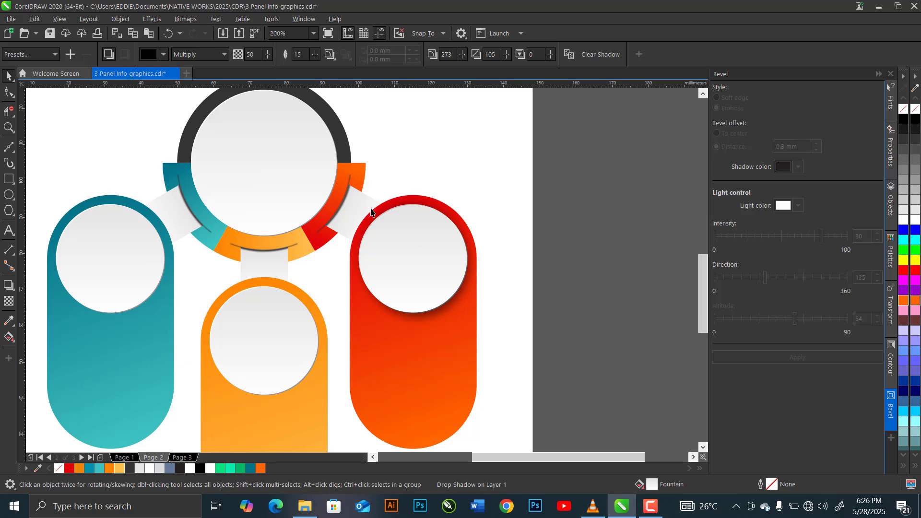
left_click(359, 207)
key("alt")
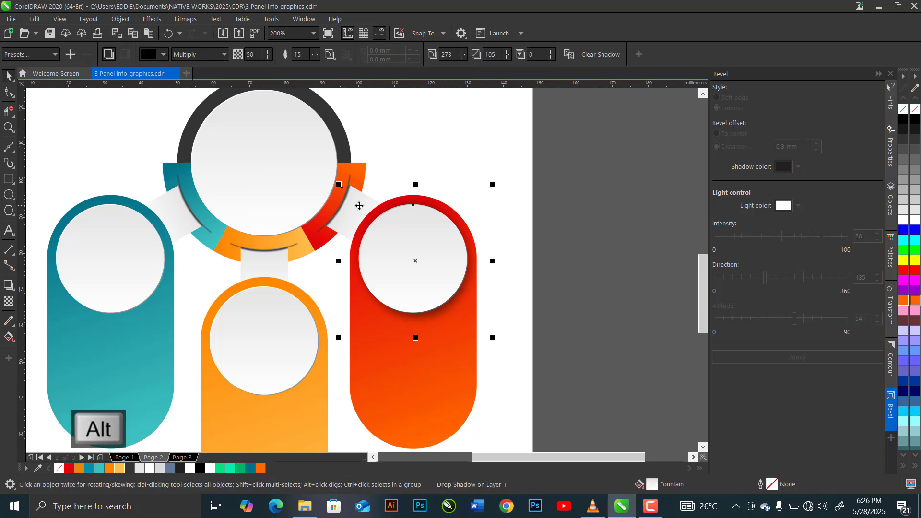
left_click(358, 206, "alt")
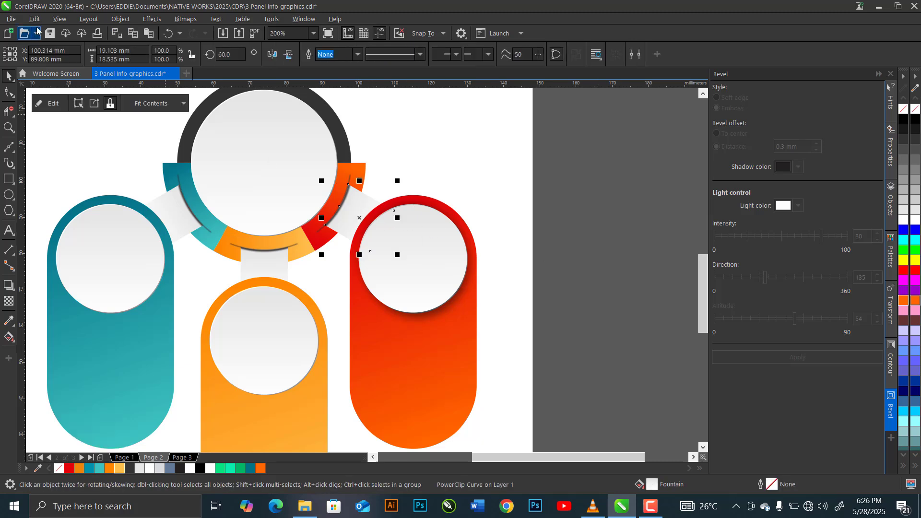
left_click(115, 21)
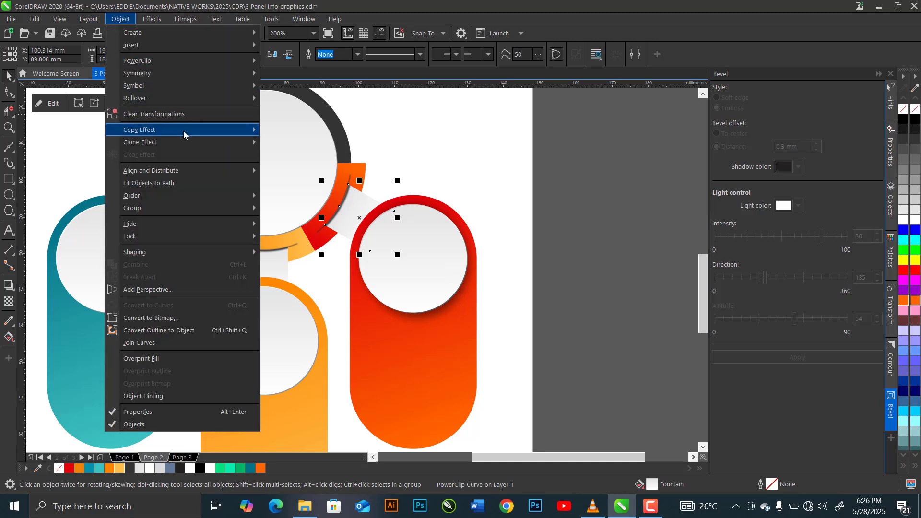
mouse_move(144, 129)
left_click(300, 206)
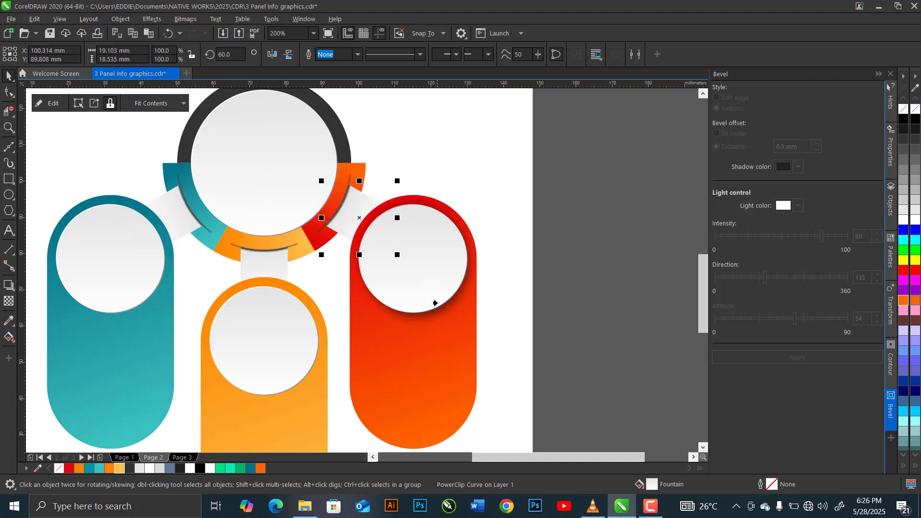
left_click(439, 310)
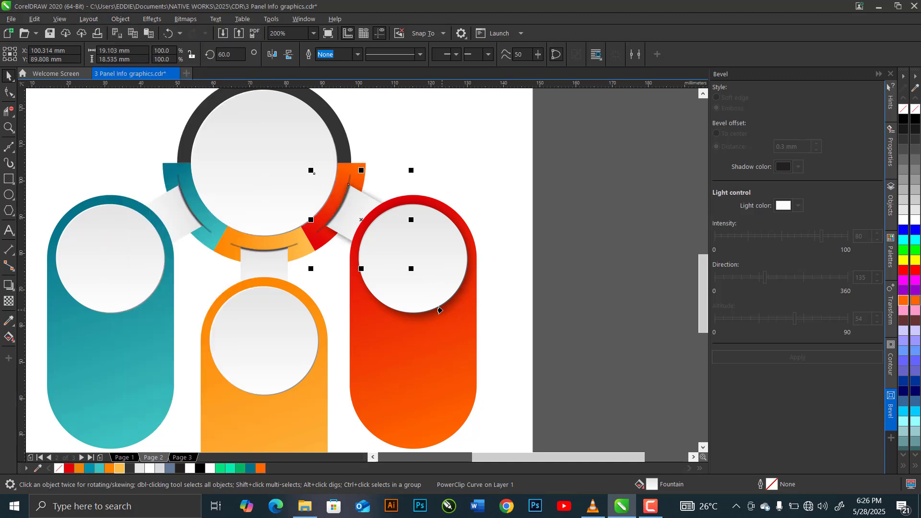
Copy the red capsule circle's drop shadow to the connector strips of the middle orange capsule and the teal capsule.
left_click(270, 273)
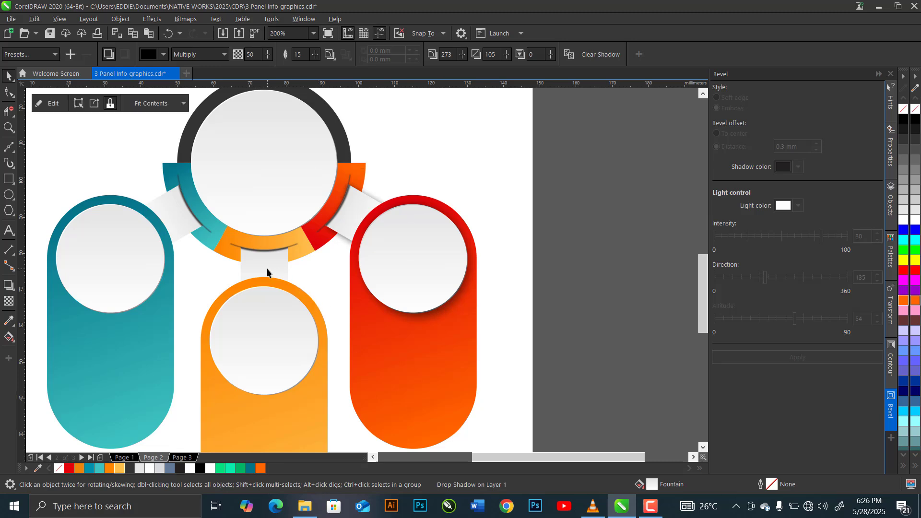
left_click(110, 20)
mouse_move(202, 132)
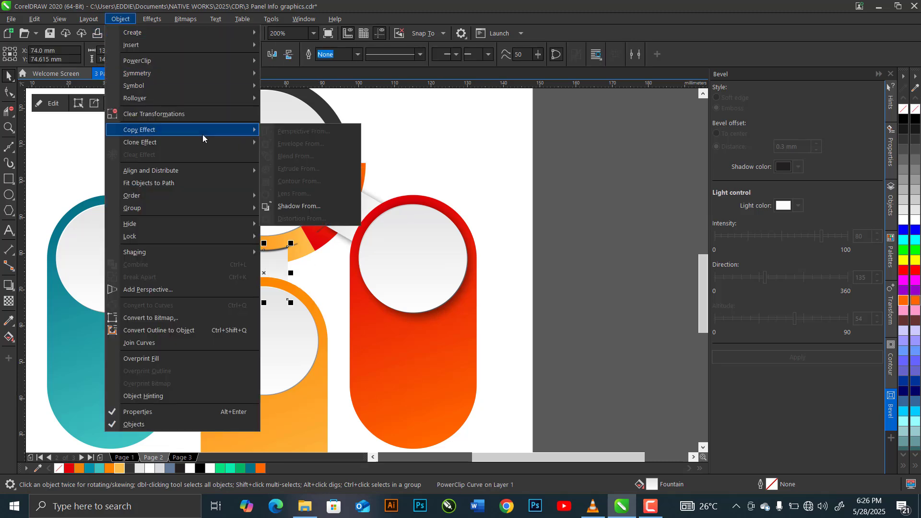
left_click(318, 206)
left_click(429, 315)
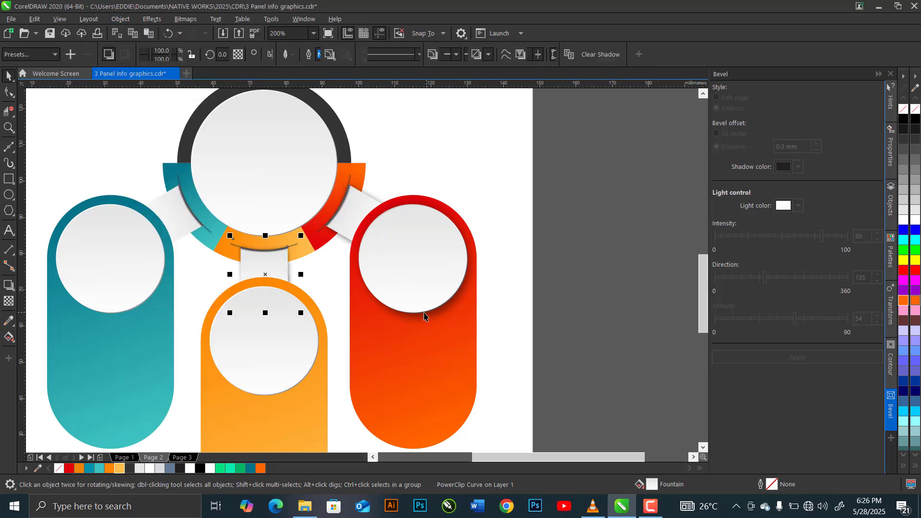
left_click(120, 19)
mouse_move(229, 132)
left_click(307, 206)
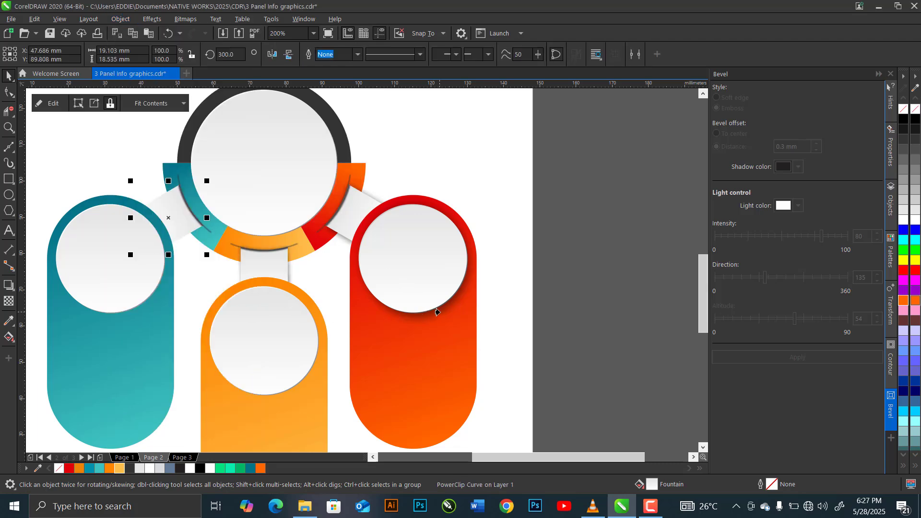
left_click(432, 316)
Copy the red capsule circle's drop shadow to the white circles on the teal and middle orange capsules.
left_click(107, 255)
left_click(117, 20)
left_click(307, 206)
left_click(436, 318)
left_click(294, 361)
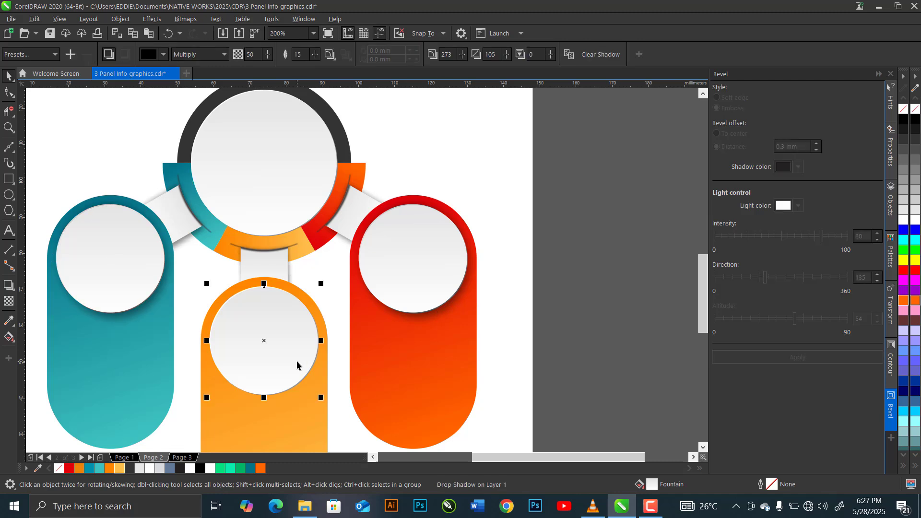
left_click(119, 20)
left_click(310, 206)
left_click(432, 316)
Copy the red capsule circle's drop shadow to the large embossed circle in the centre of the ring.
left_click(281, 163)
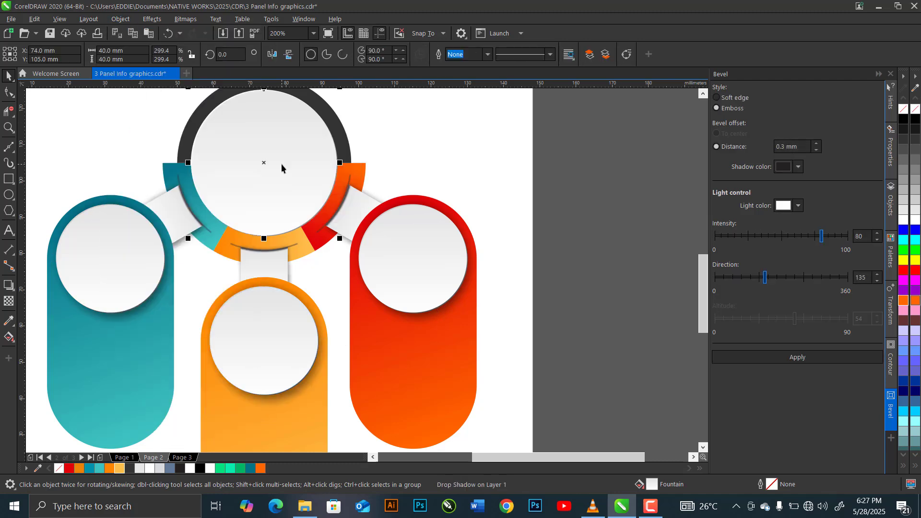
left_click(120, 19)
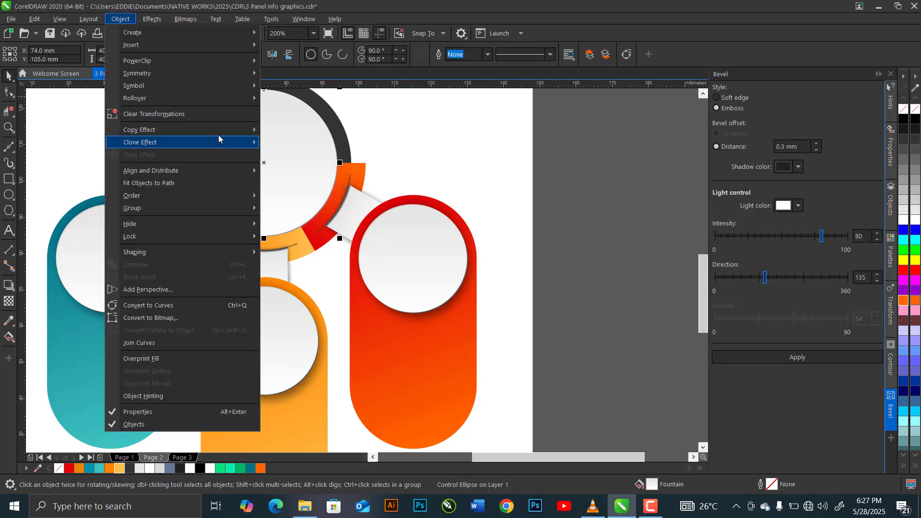
mouse_move(222, 130)
left_click(299, 206)
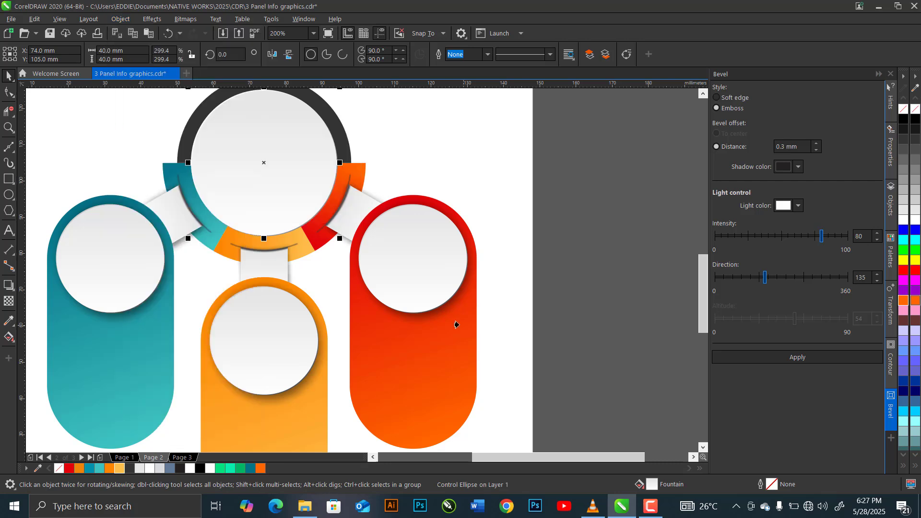
left_click(445, 307)
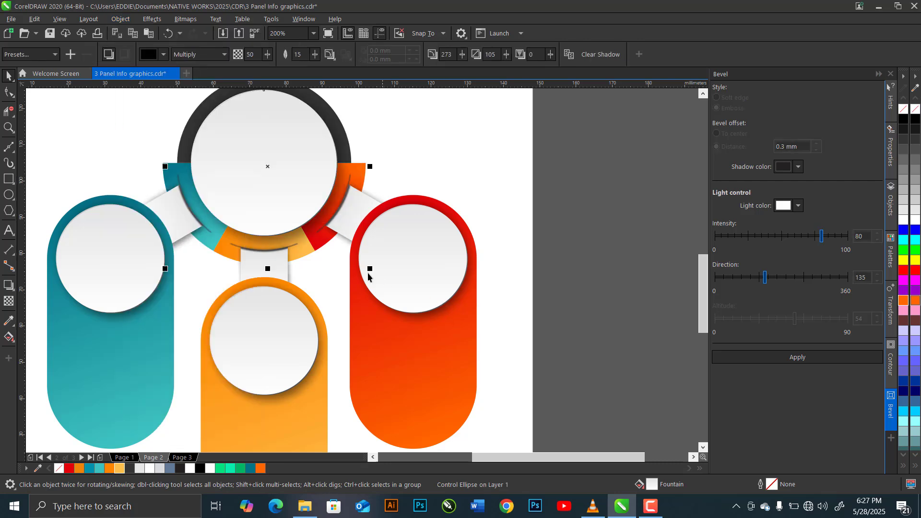
Shorten the large centre circle's drop shadow slightly and set its feathering to 10 and opacity to 70.
left_click(11, 286)
left_click(38, 286)
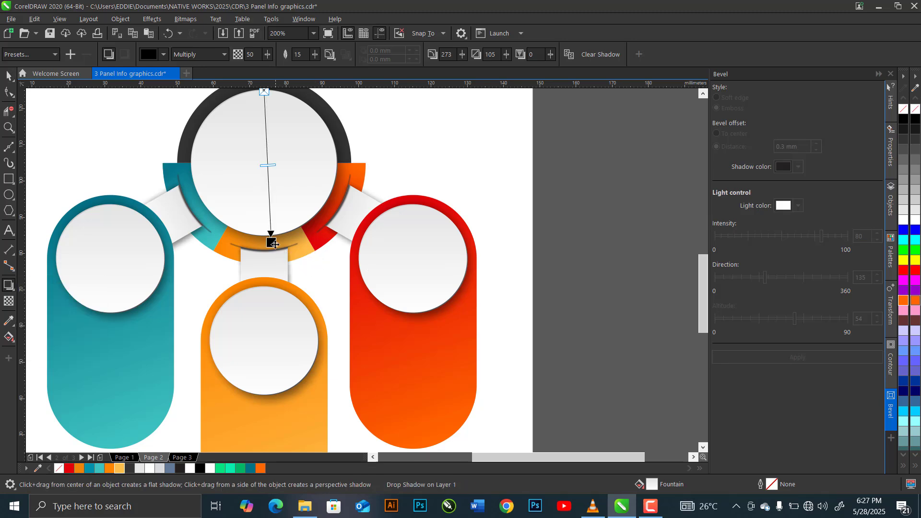
left_click_drag(272, 242, 269, 238)
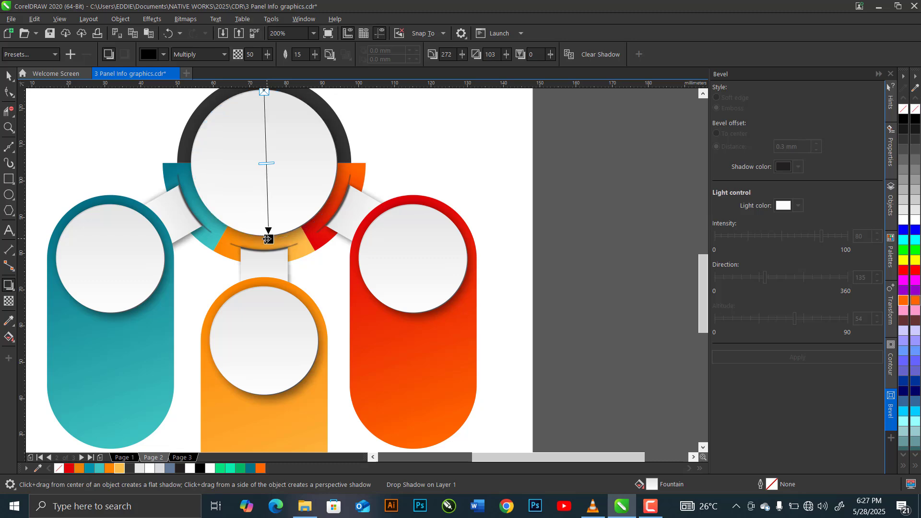
double_click(299, 54)
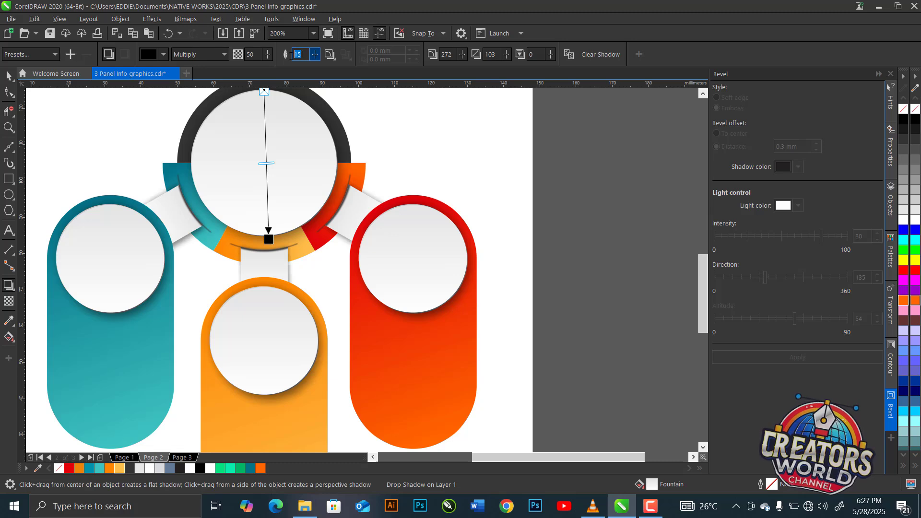
type("10")
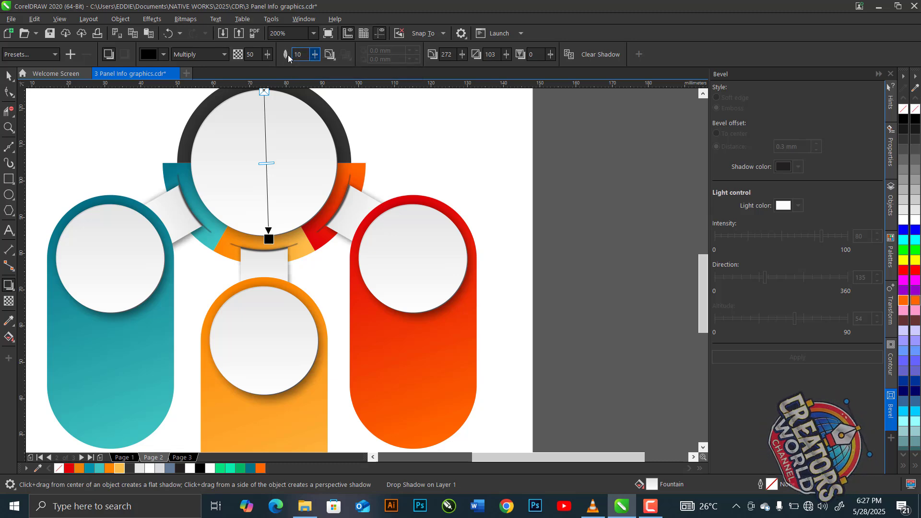
double_click(251, 54)
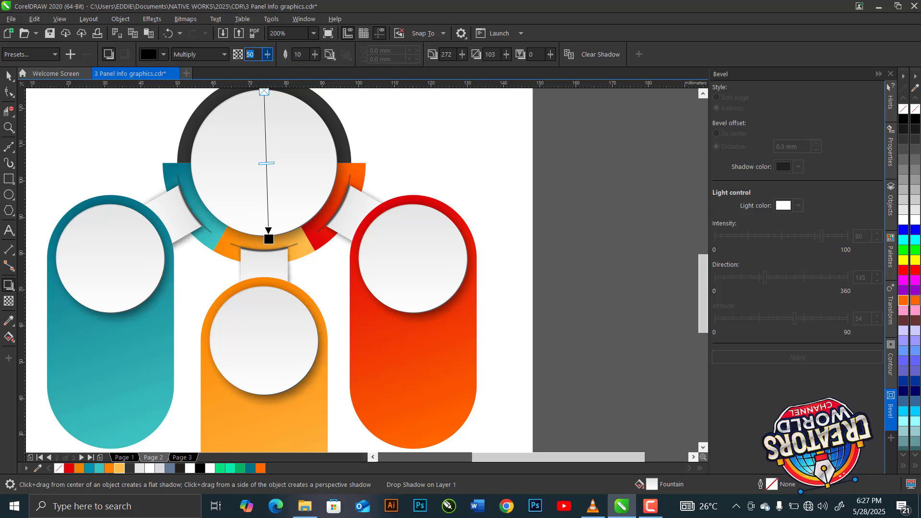
type("70")
key("Return")
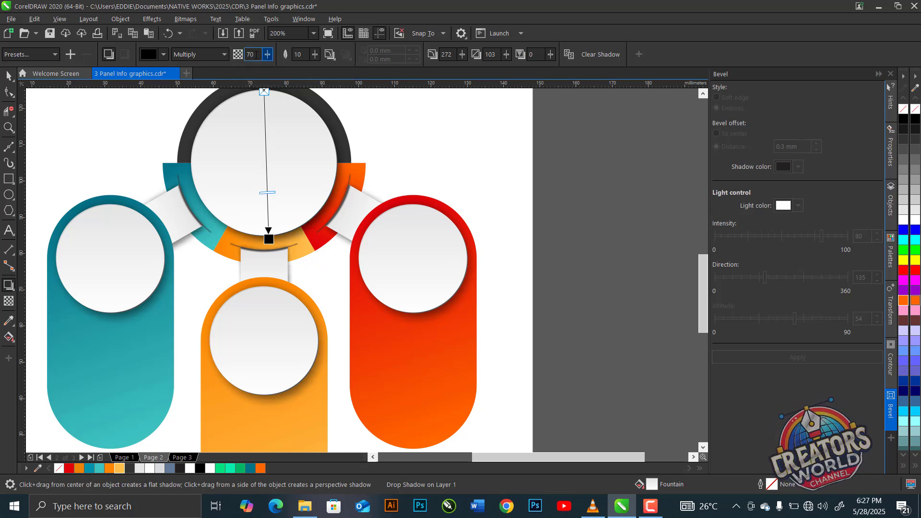
left_click(7, 76)
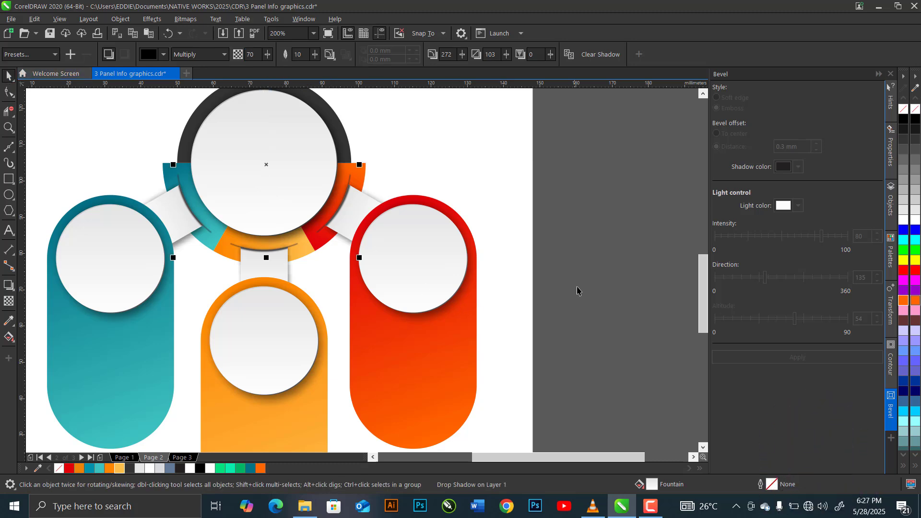
left_click(348, 283)
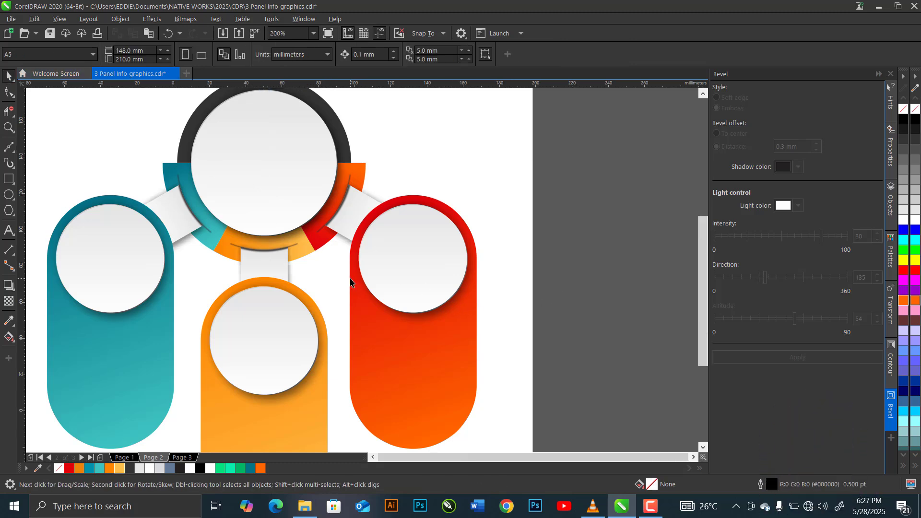
Draw a rectangle about 149 by 143 mm over the infographic and fill it with a vertical gradient from light grey #D8DDE1 to off-white.
scroll(347, 283, "down", 2)
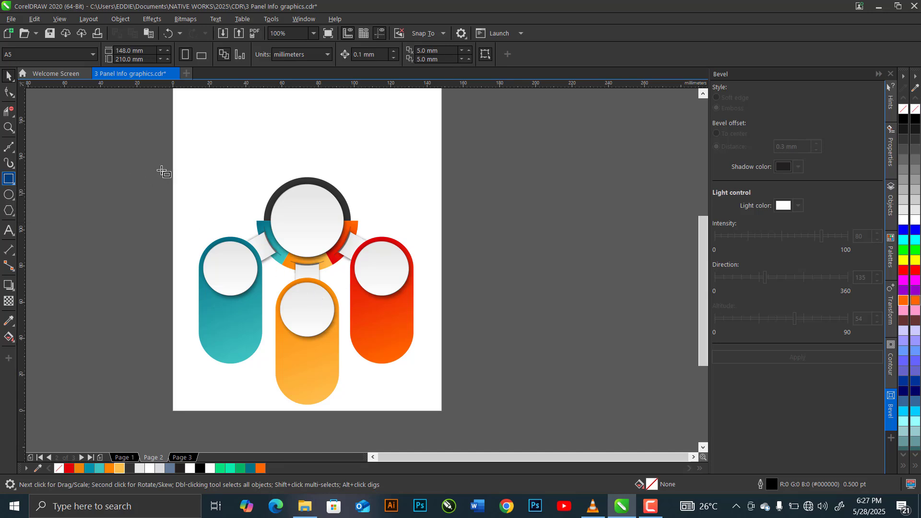
mouse_move(171, 162)
left_mouse_down()
mouse_move(397, 366)
mouse_move(441, 420)
left_mouse_up()
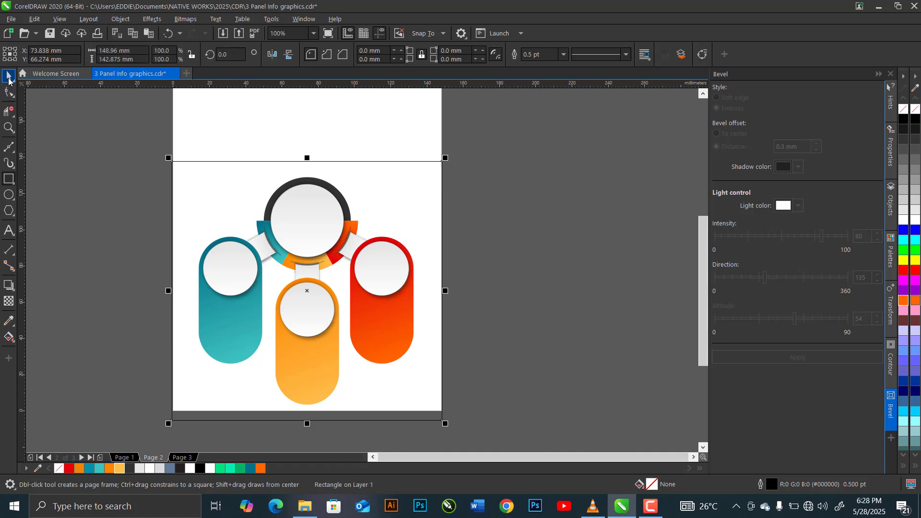
left_click(7, 340)
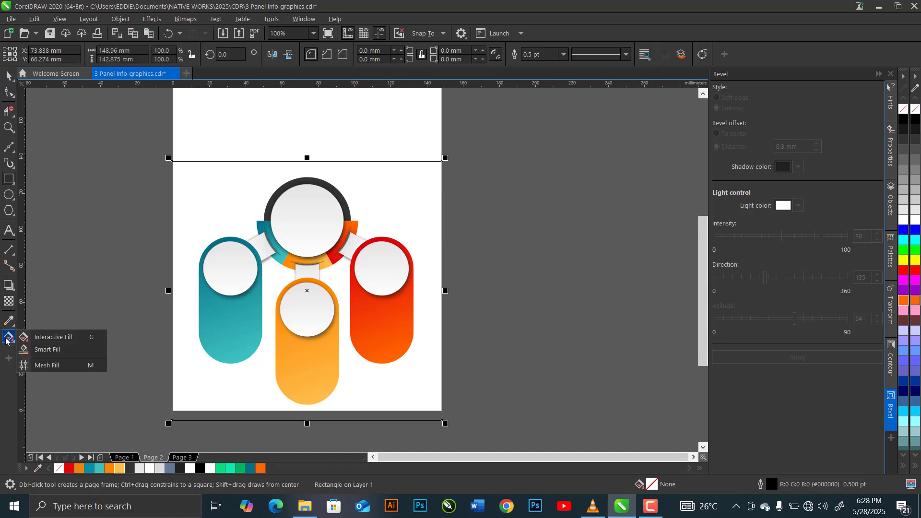
left_click(43, 339)
left_click_drag(309, 164, 307, 420)
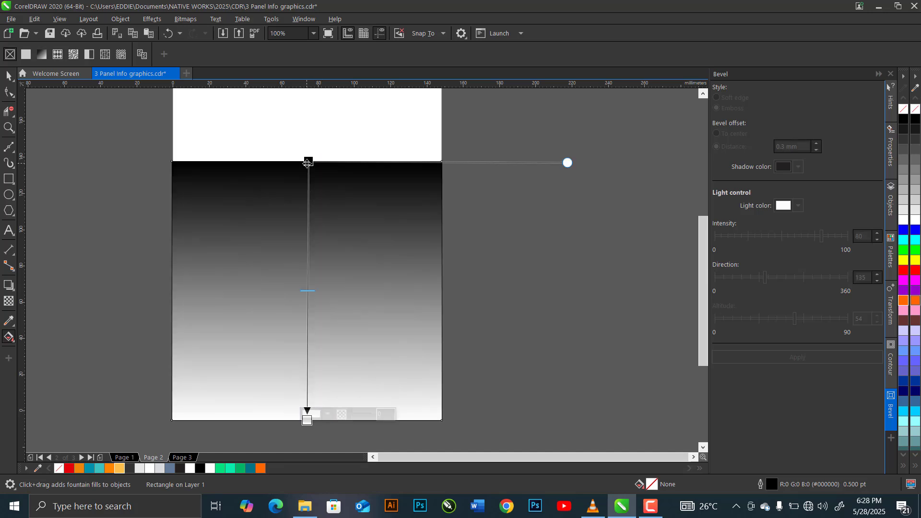
left_click(159, 472)
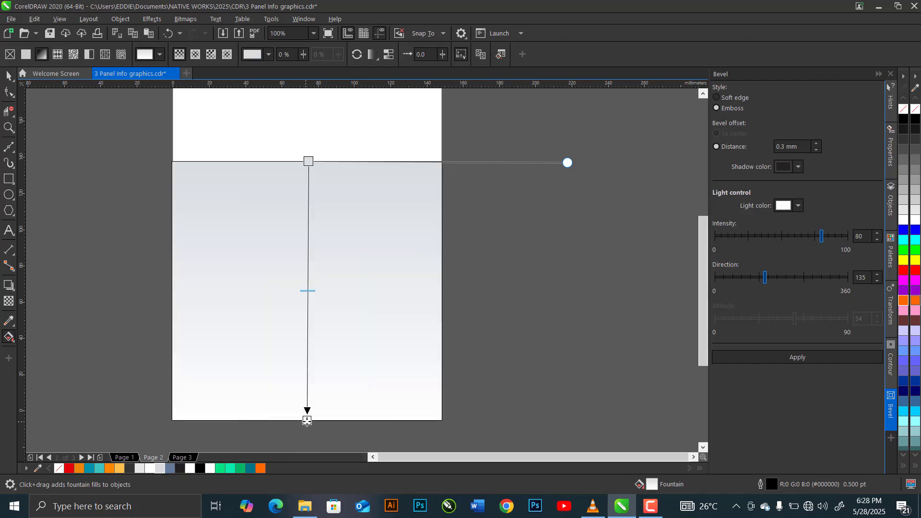
left_click(307, 421)
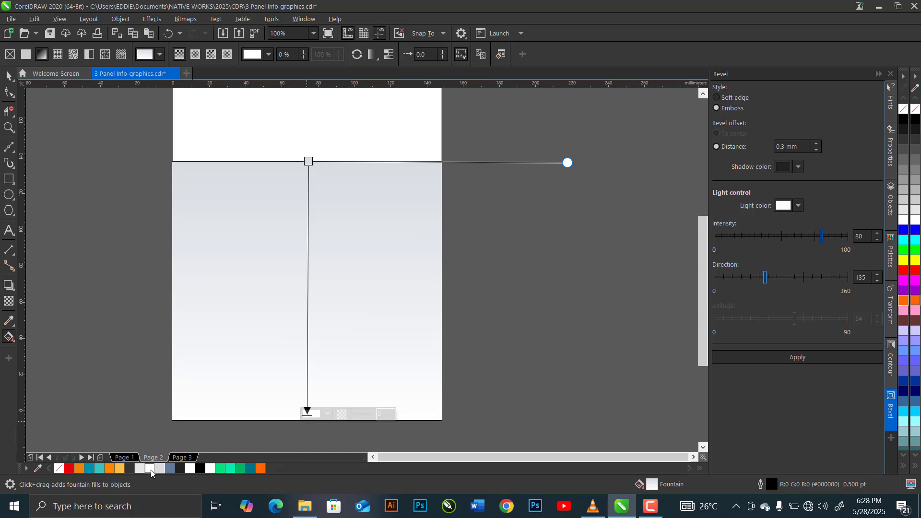
Change the rectangle's fill to an elliptical gradient centred on its bottom edge, with the light grey end at its top edge.
left_click(195, 55)
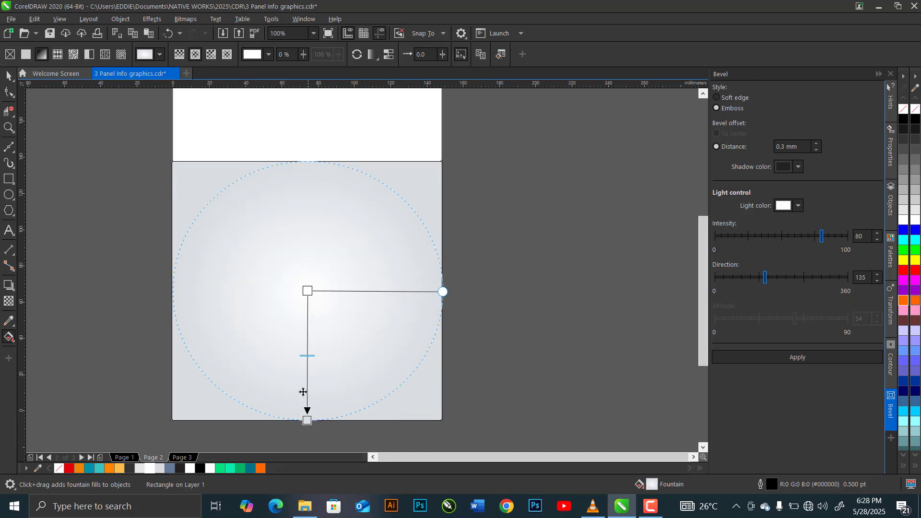
left_click_drag(301, 421, 307, 161)
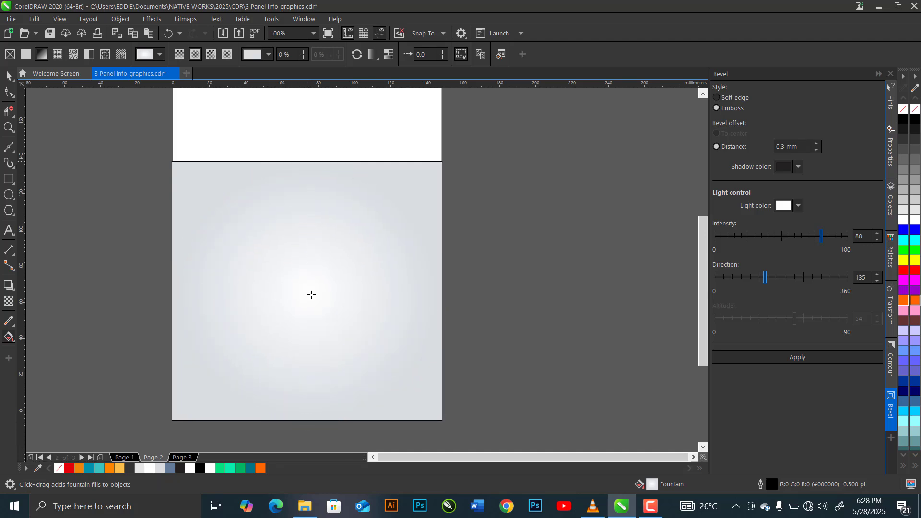
left_click_drag(308, 290, 309, 421)
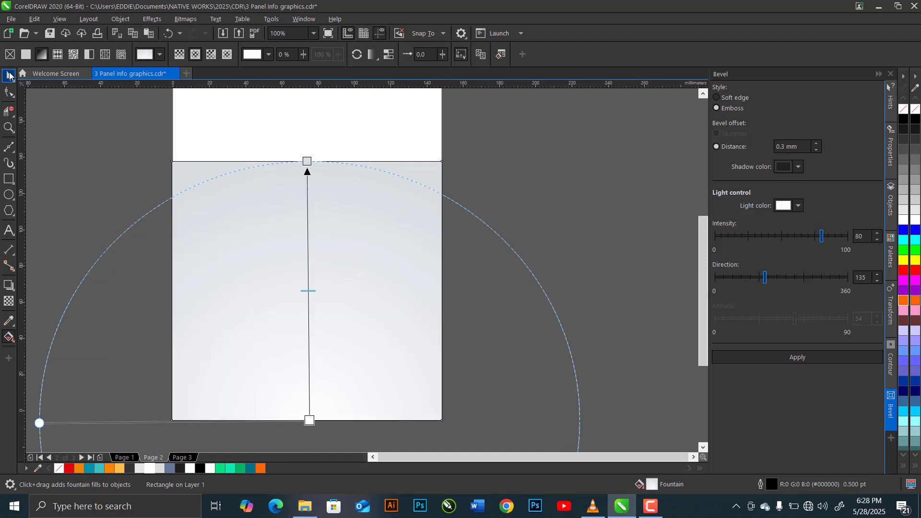
Send the gradient rectangle to the back, behind all of the infographic's objects.
left_click(8, 75)
key("shift+Page_Down")
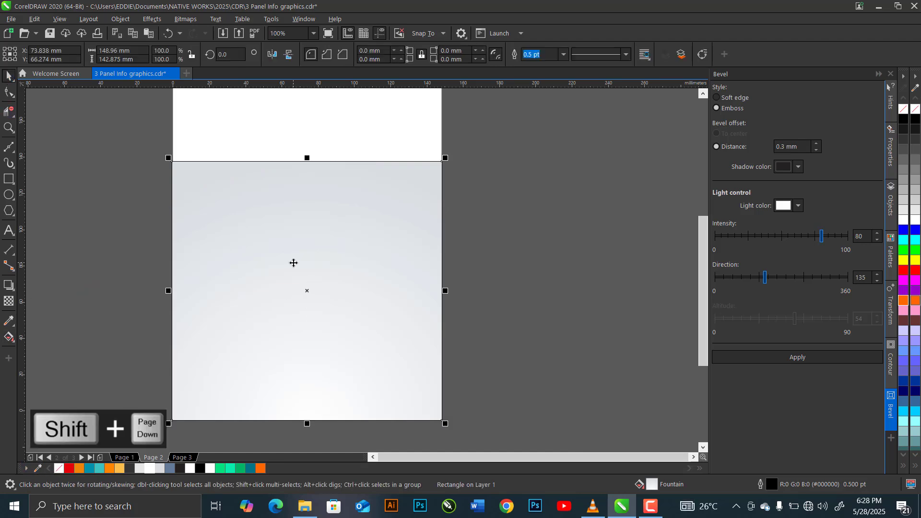
key("shift+Page_Down")
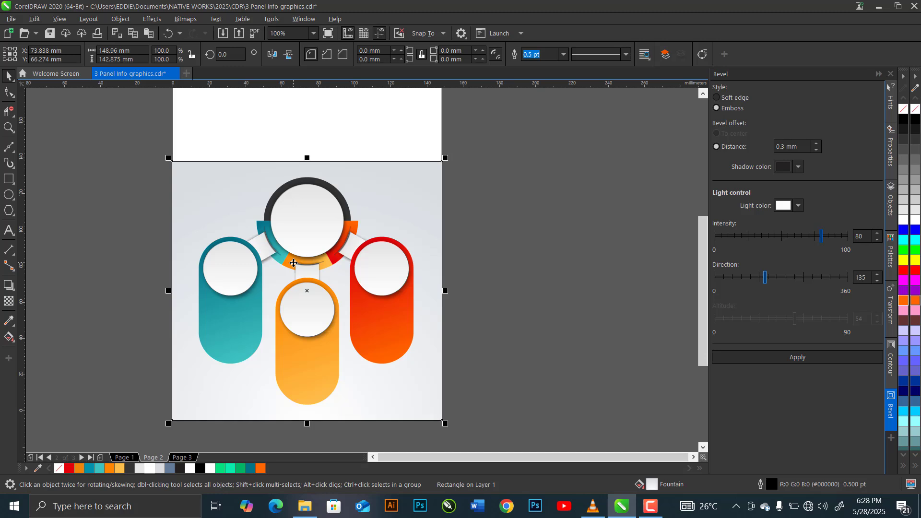
Darken the light grey end of the background rectangle's elliptical gradient to mid grey #A4A5A6.
left_click(8, 337)
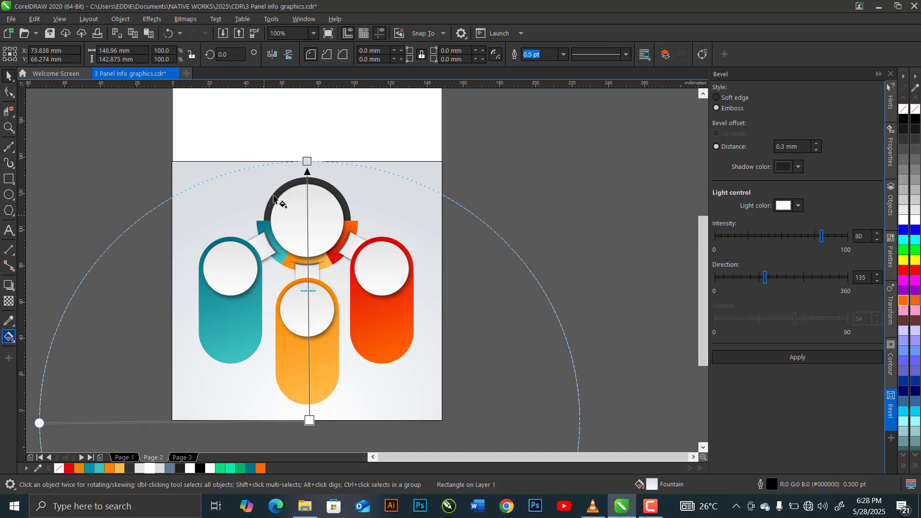
left_click(307, 161)
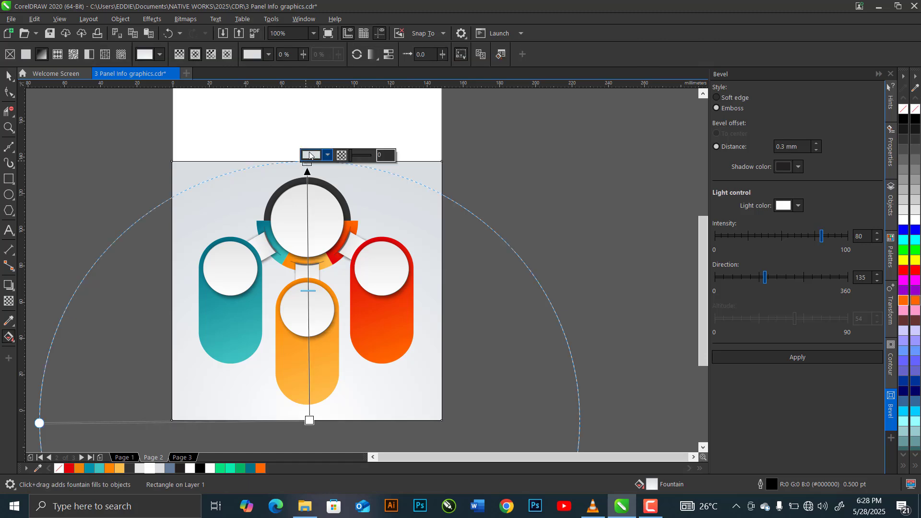
left_click(311, 156)
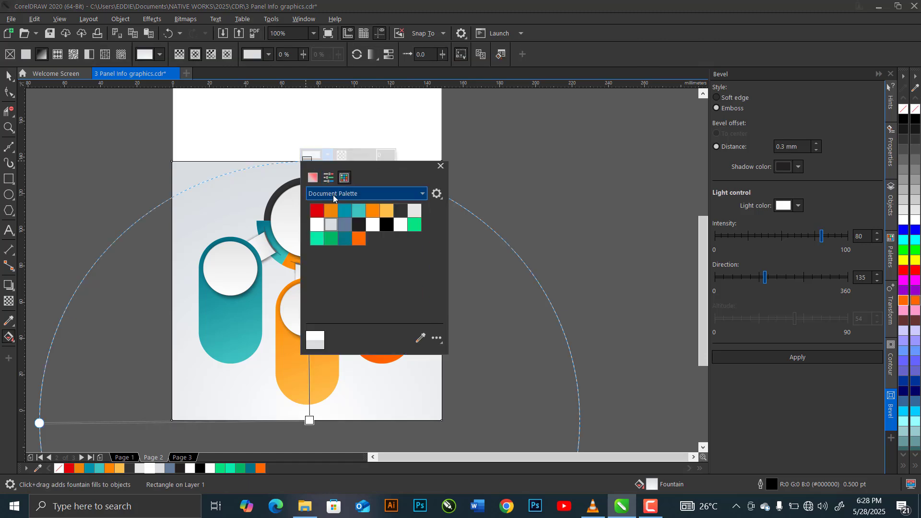
left_click(313, 179)
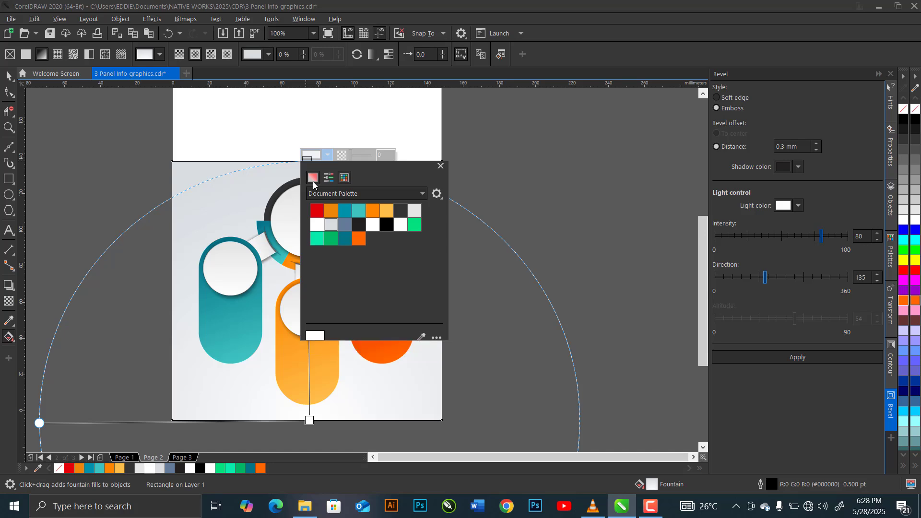
left_click(310, 234)
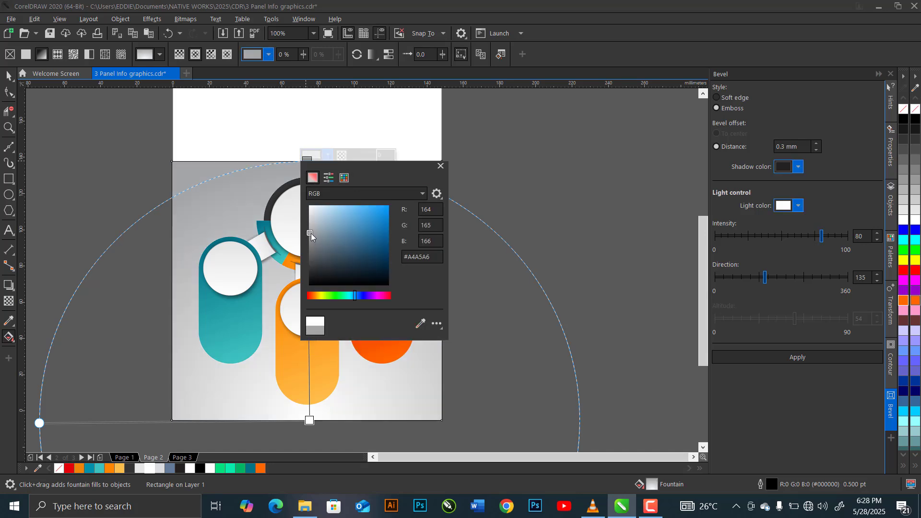
Open the outline width choices for the background gradient rectangle.
left_click(9, 76)
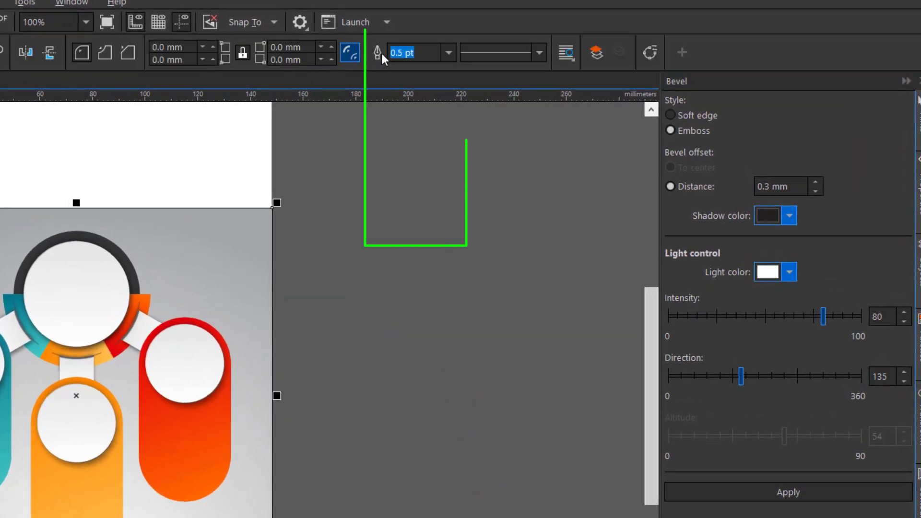
left_click(448, 53)
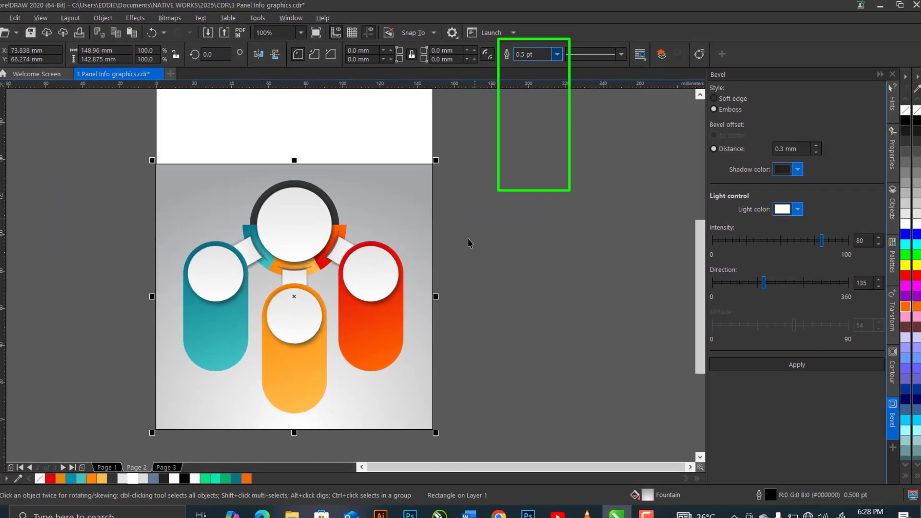
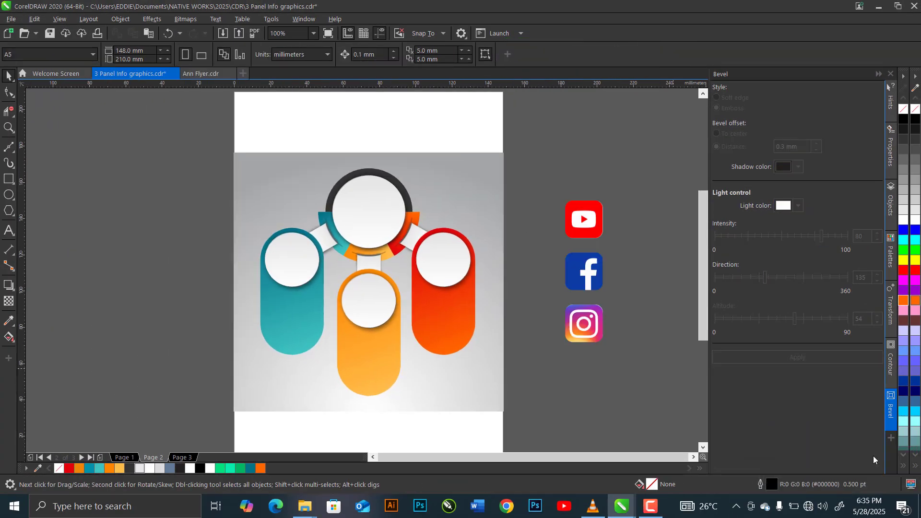
Copy the drop shadow from one of the small white circles onto the teal capsule.
left_click(300, 341)
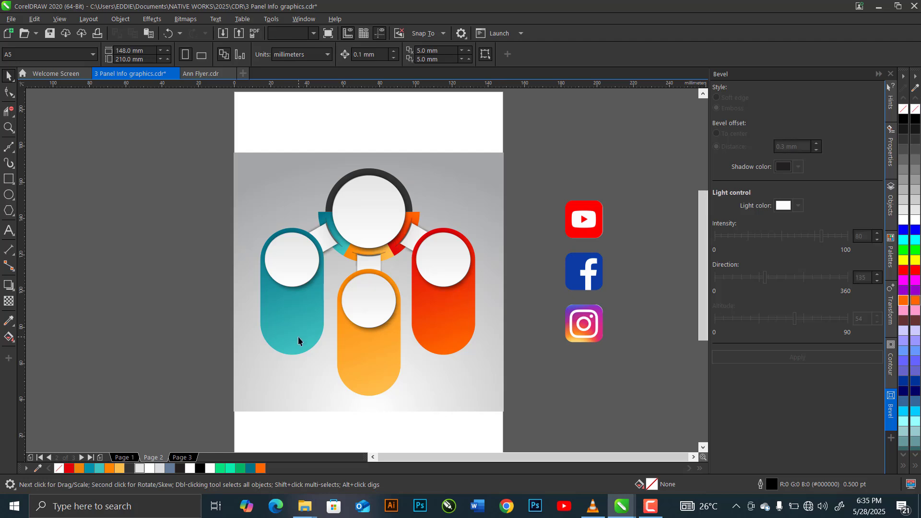
left_click(120, 19)
mouse_move(208, 129)
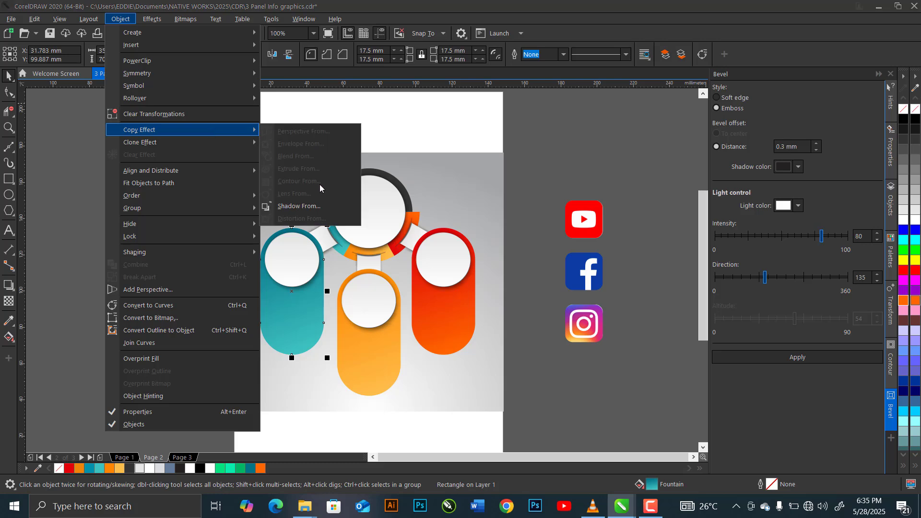
left_click(320, 206)
left_click(361, 365)
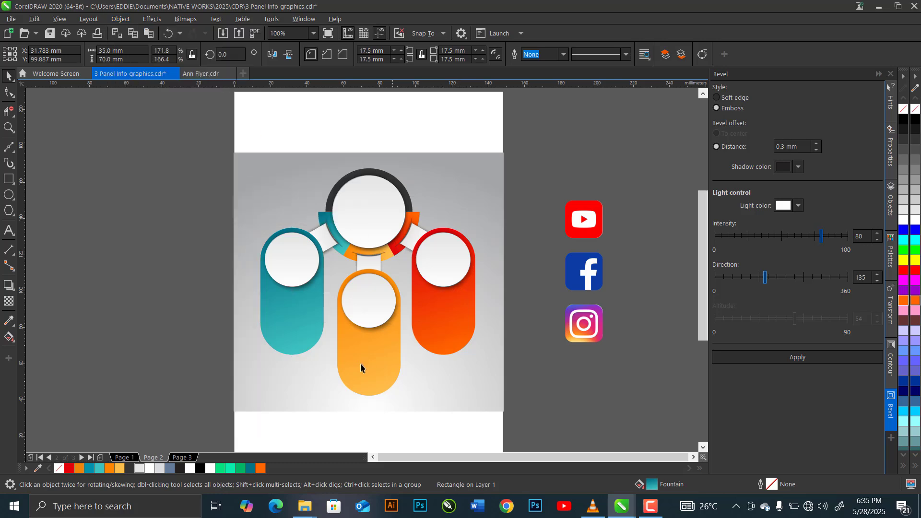
Apply the same drop shadow to the orange capsule by copying it from a small white circle.
left_click(364, 365)
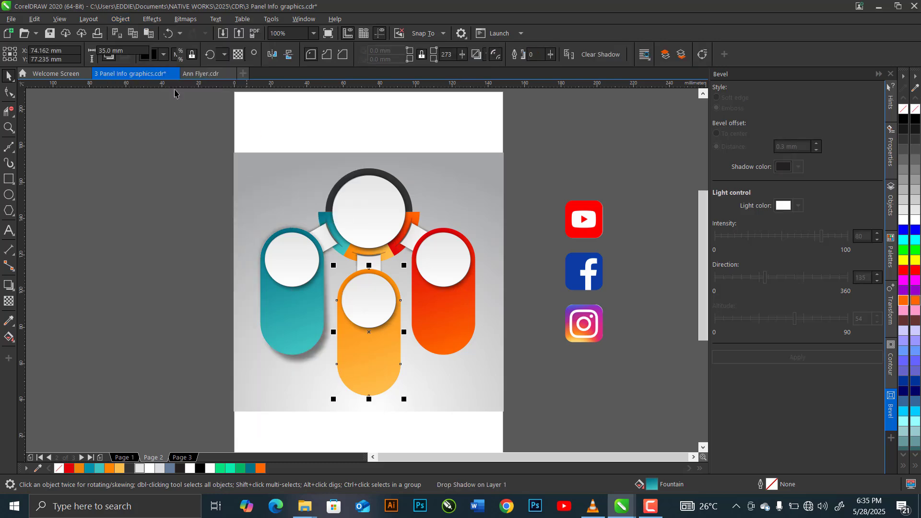
left_click(120, 19)
mouse_move(197, 129)
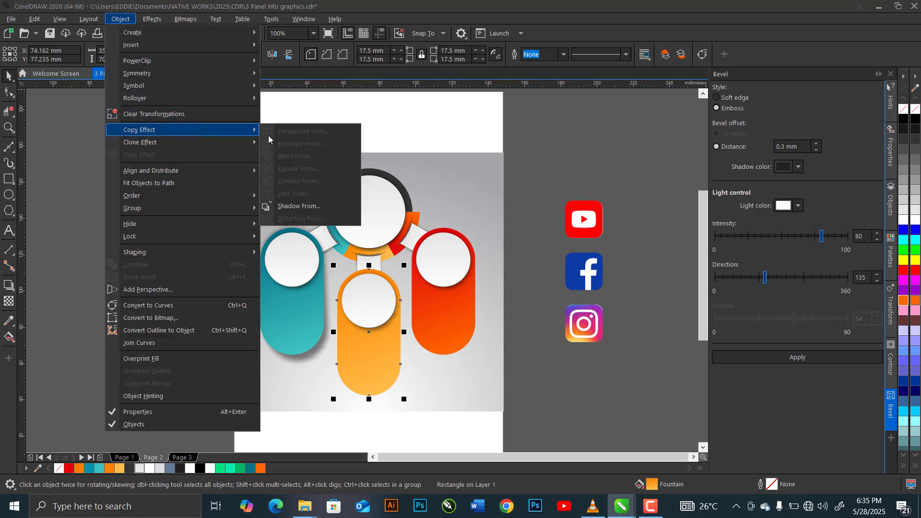
left_click(314, 206)
left_click(454, 286)
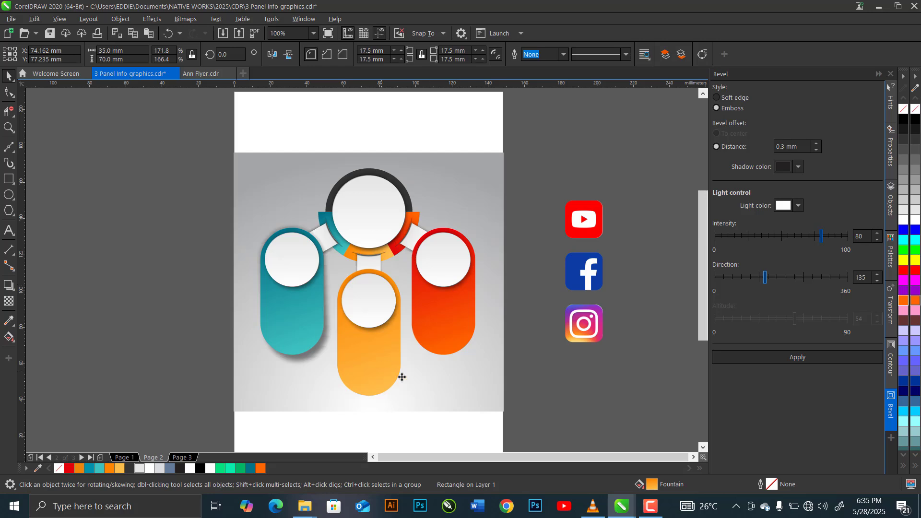
Give the red capsule a matching drop shadow, copied from the shadow of the white circle on it.
left_click(437, 346)
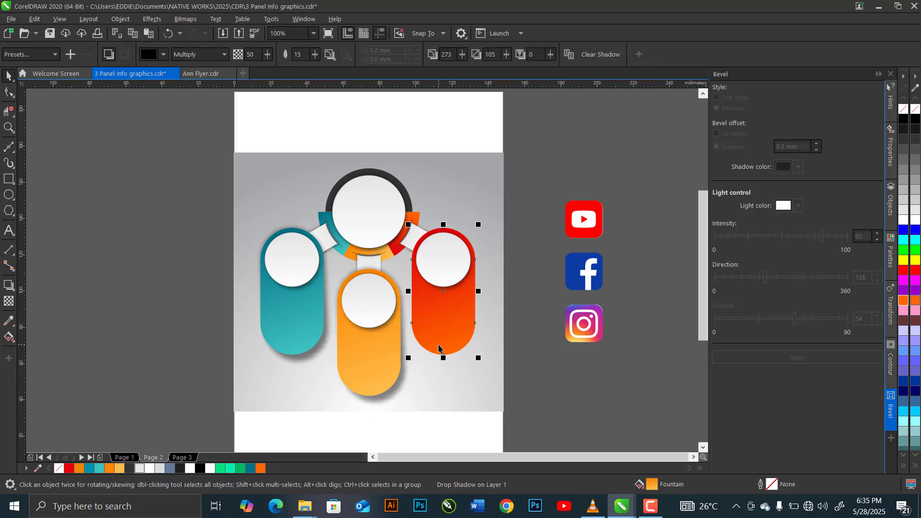
left_click(128, 20)
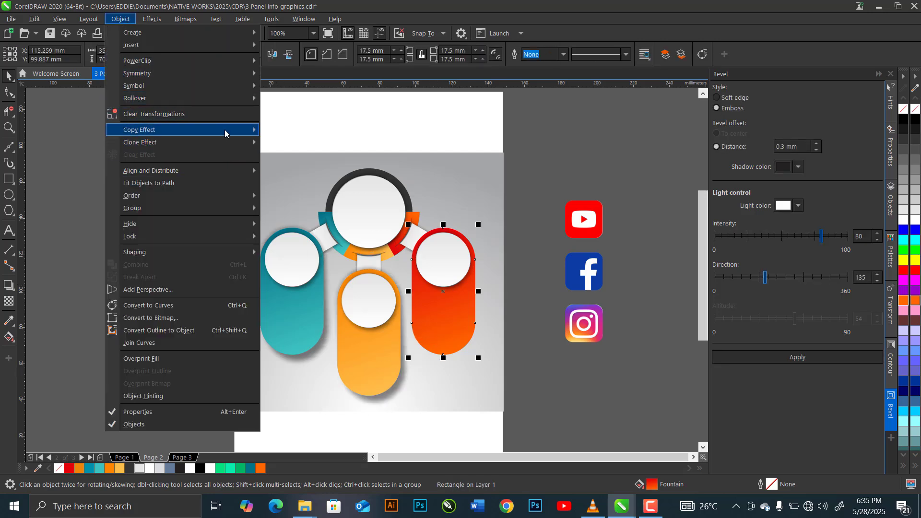
mouse_move(225, 134)
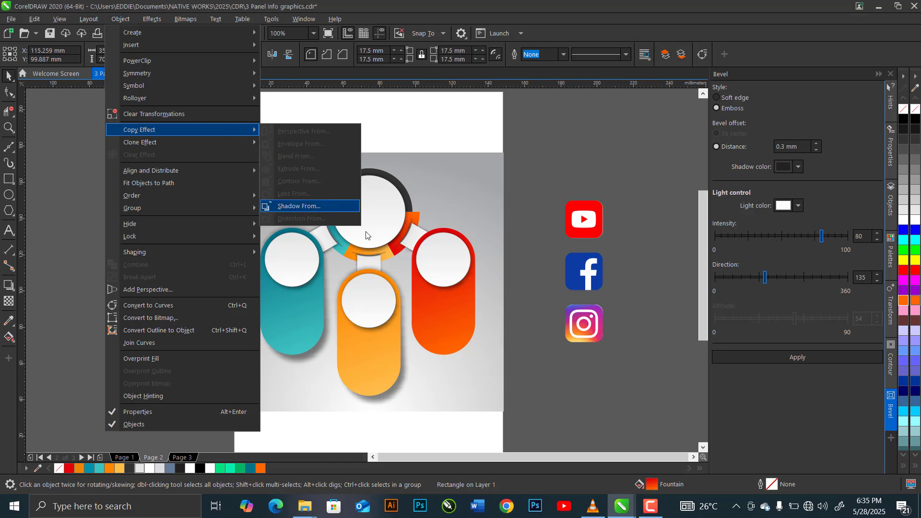
left_click(321, 206)
left_click(446, 287)
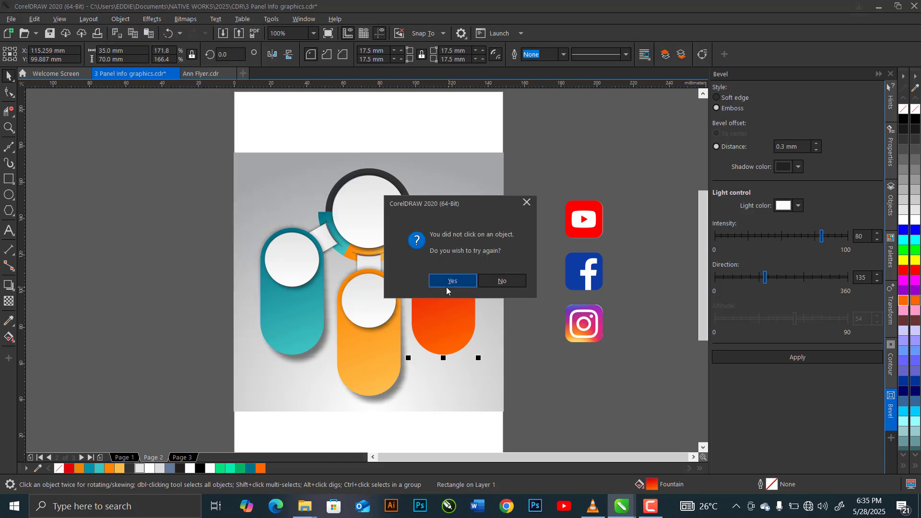
left_click(447, 284)
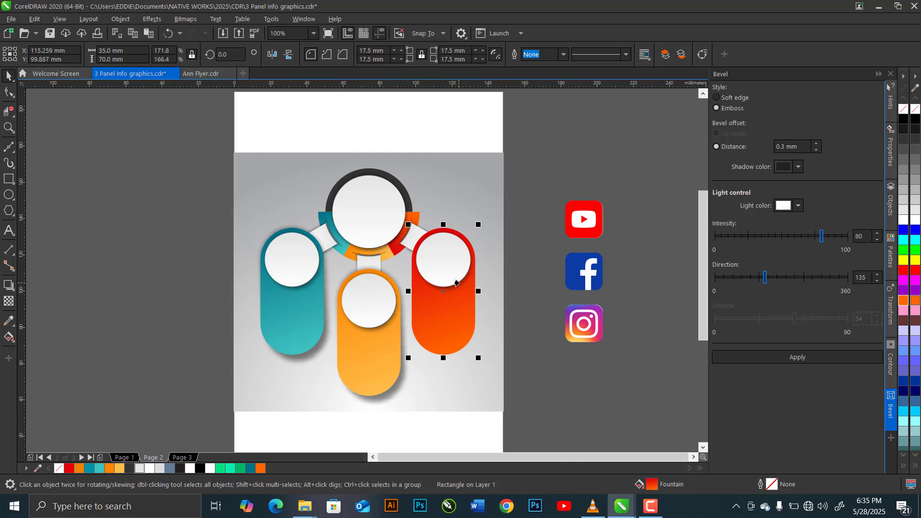
left_click(456, 283)
left_click(458, 283)
left_click(458, 283)
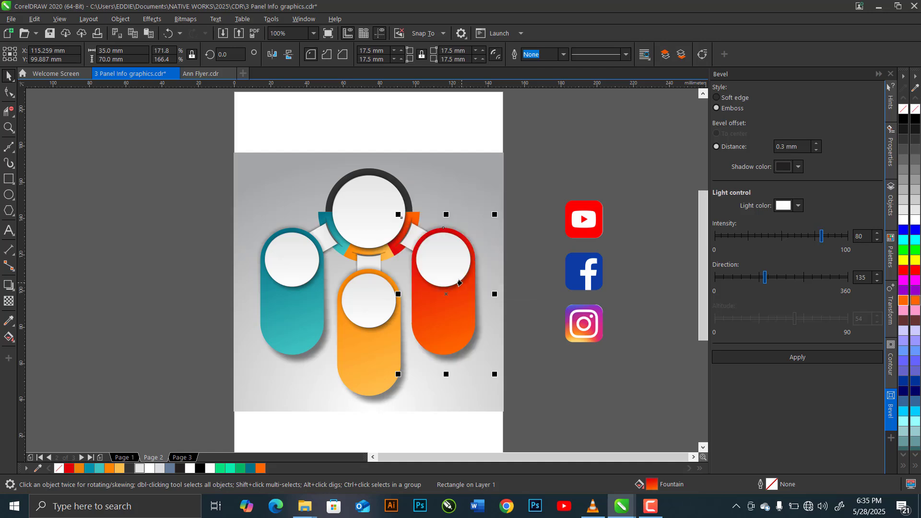
left_click(539, 196)
Add the artistic text "CONNECT WITH US" on two lines inside the large white circle, breaking after "CONNECT".
scroll(371, 190, "up", 4)
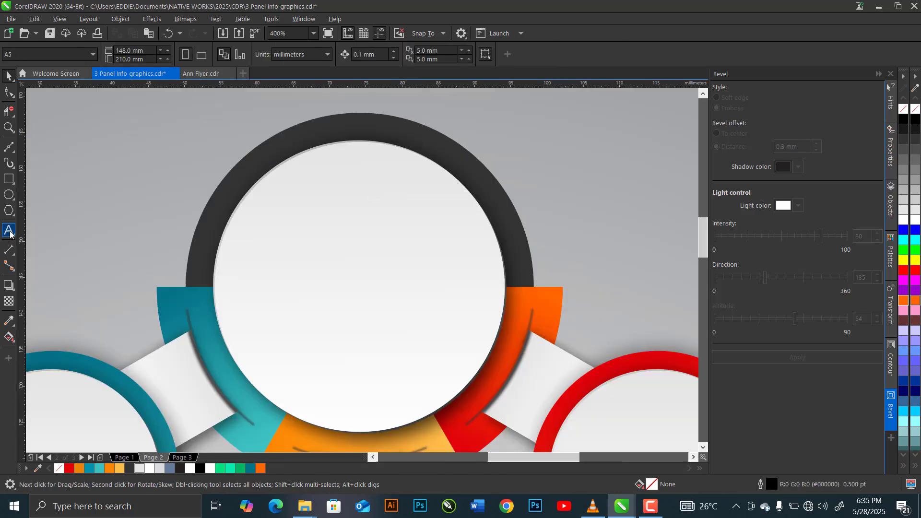
left_click(10, 231)
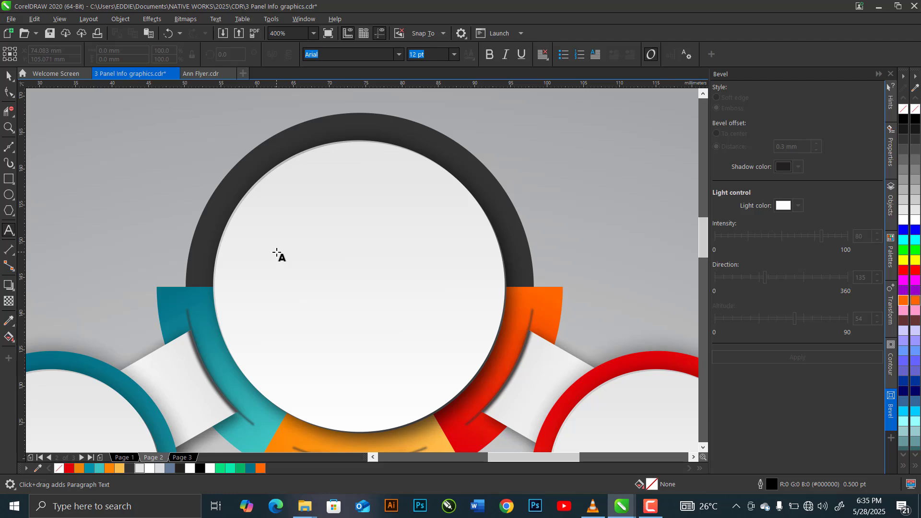
left_click(277, 252)
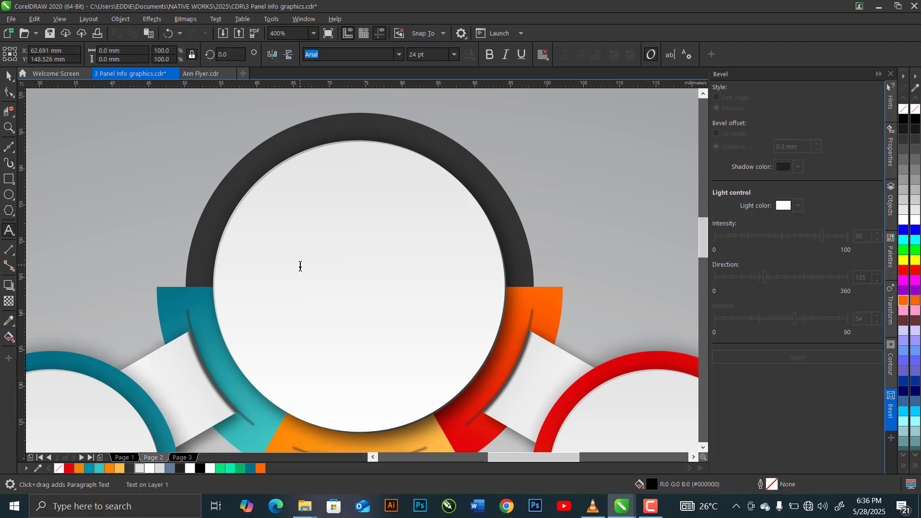
type("CON")
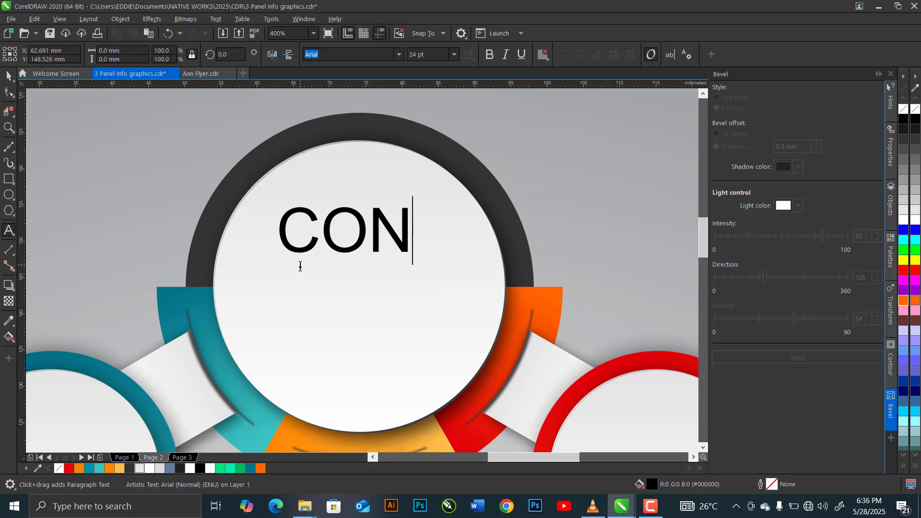
type("NECT")
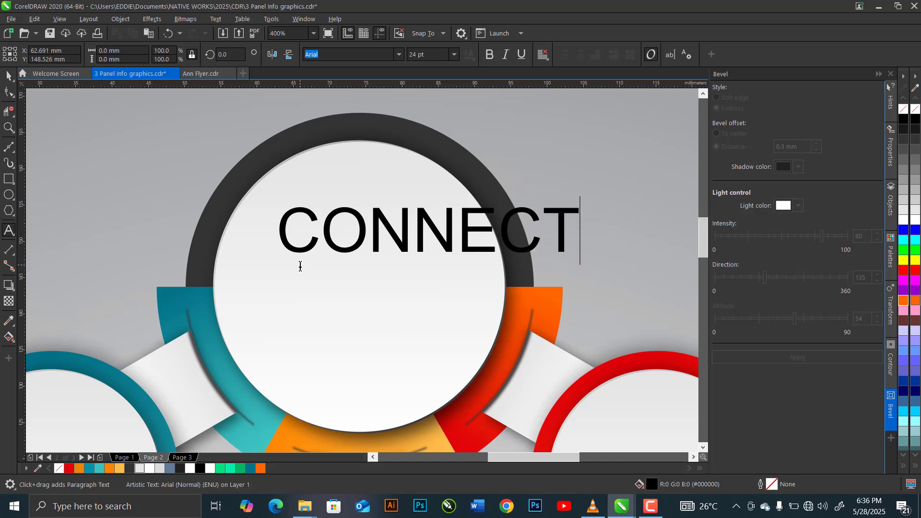
key("Return")
type("WIT")
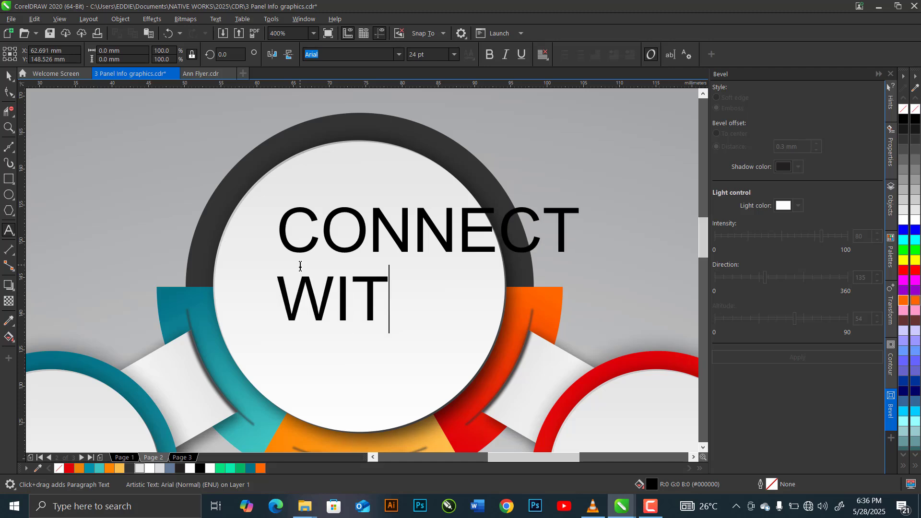
type("H US")
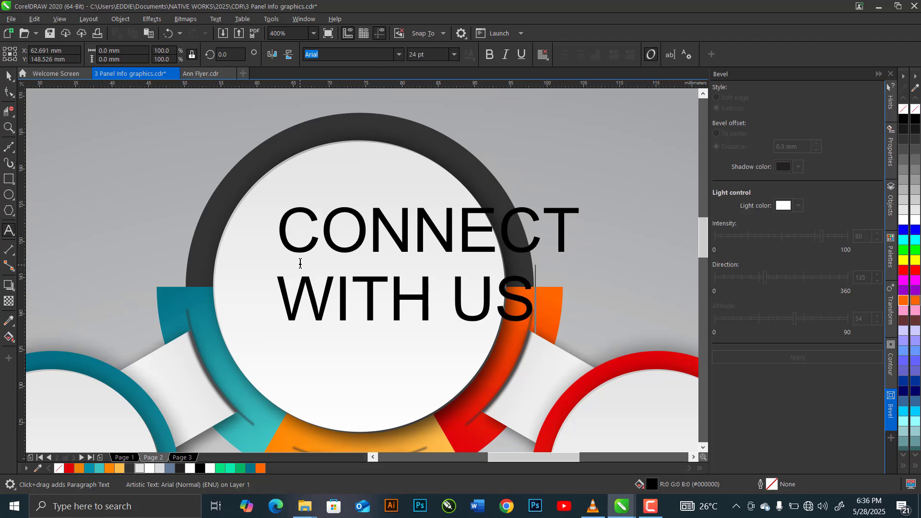
left_click(9, 76)
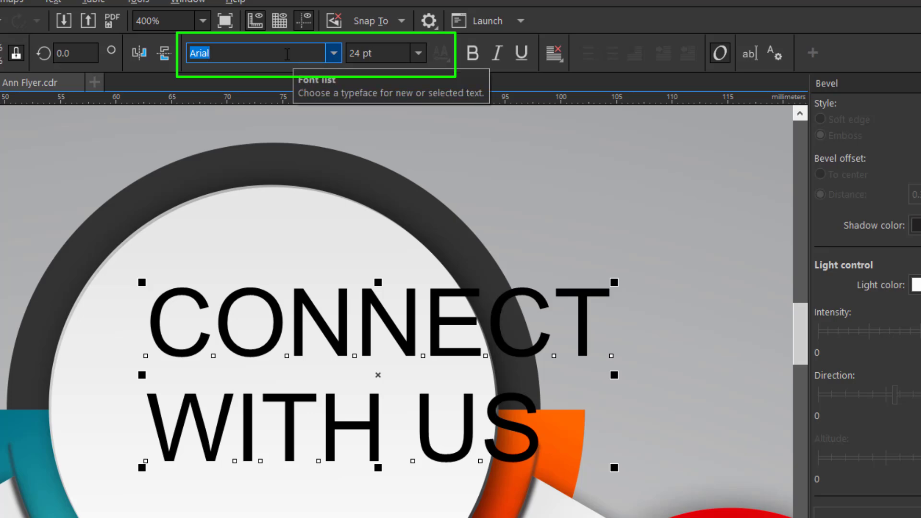
Set the "CONNECT WITH US" text to the Bebas Neue font and centre-align its lines.
type("Bebas Neue")
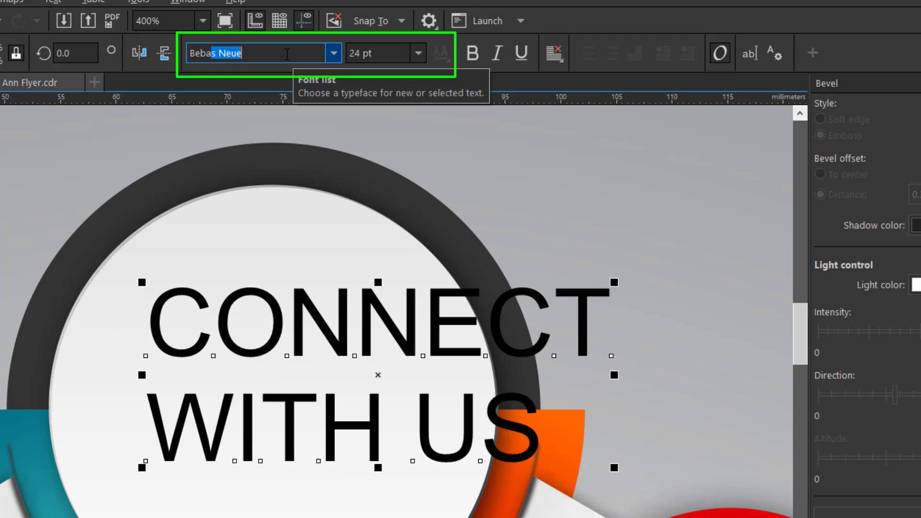
key("Return")
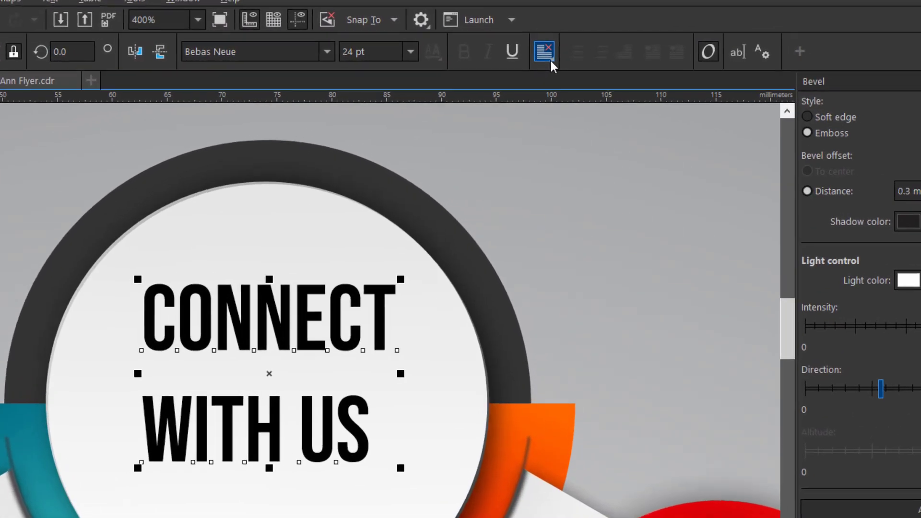
left_click(546, 58)
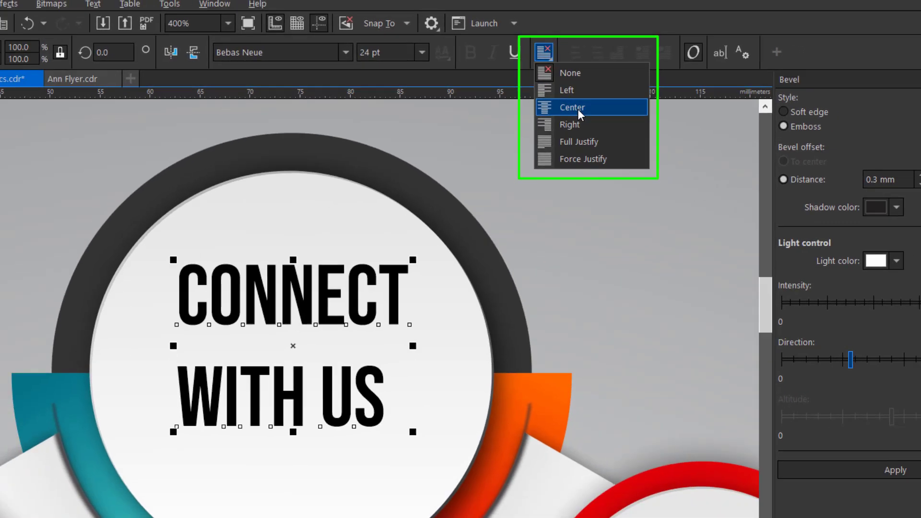
left_click(576, 114)
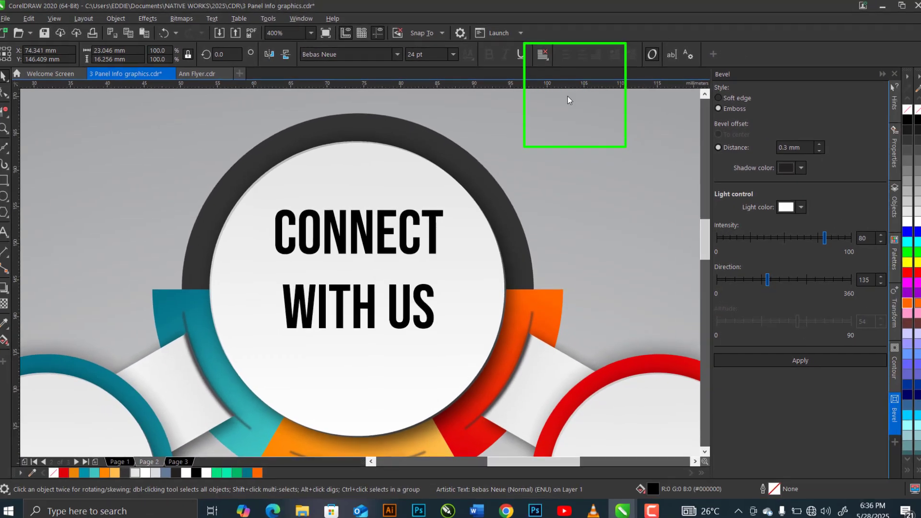
Tighten the line spacing between "CONNECT" and "WITH US" with the Shape tool.
left_click(11, 96)
left_click(33, 91)
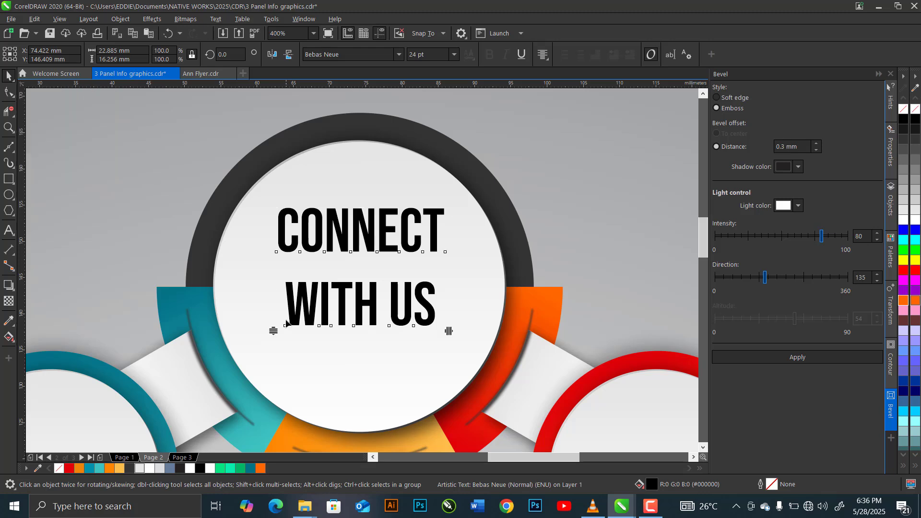
left_click_drag(274, 331, 277, 296)
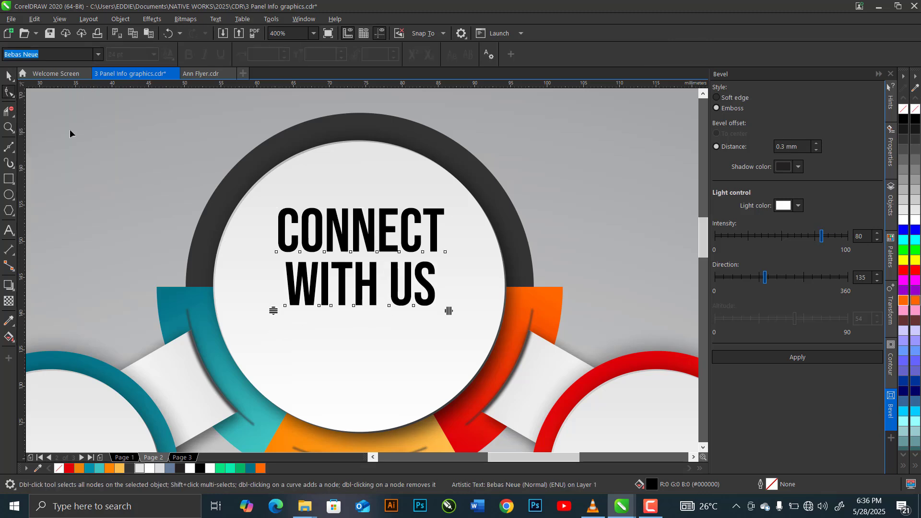
Align the "CONNECT WITH US" text horizontally with the centre of the large white circle.
left_click(371, 168, "shift")
key("c")
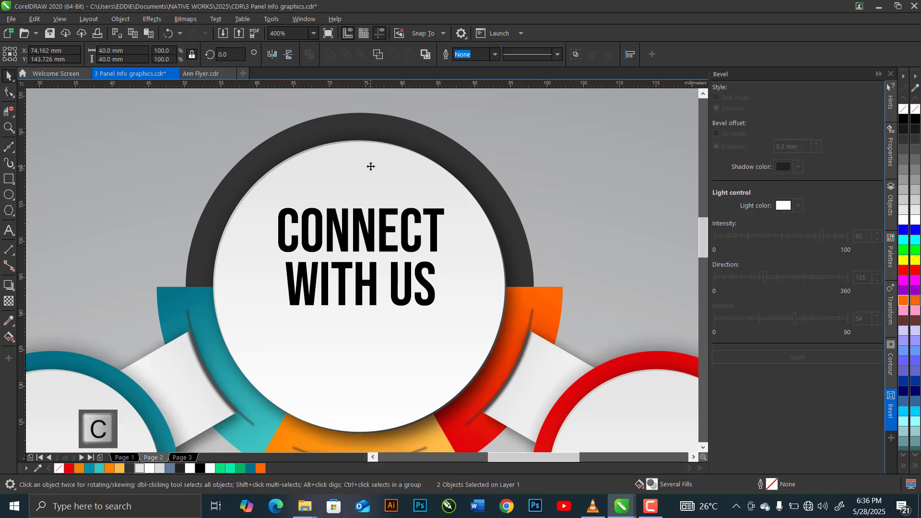
left_click(194, 171)
Scale the "CONNECT WITH US" text from its centre to about 27.8 mm wide and nudge it down within the circle.
left_click(331, 243)
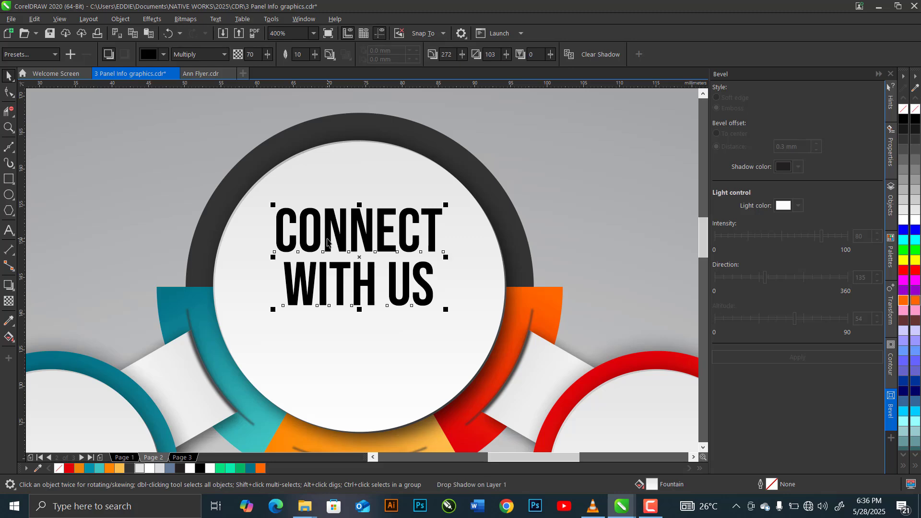
left_click_drag(446, 312, 461, 320)
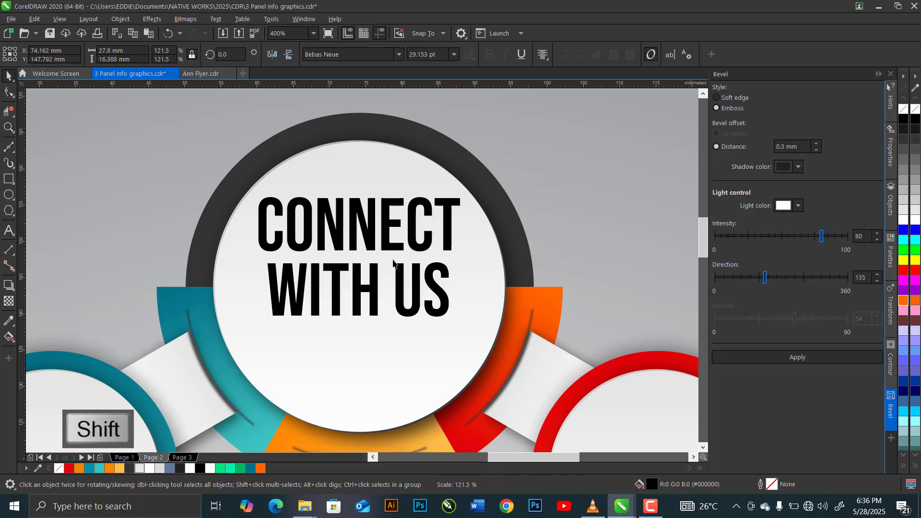
key("Down")
key("Down")
key("Down")
key("Down")
key("Down")
key("Down")
key("Down")
key("Down")
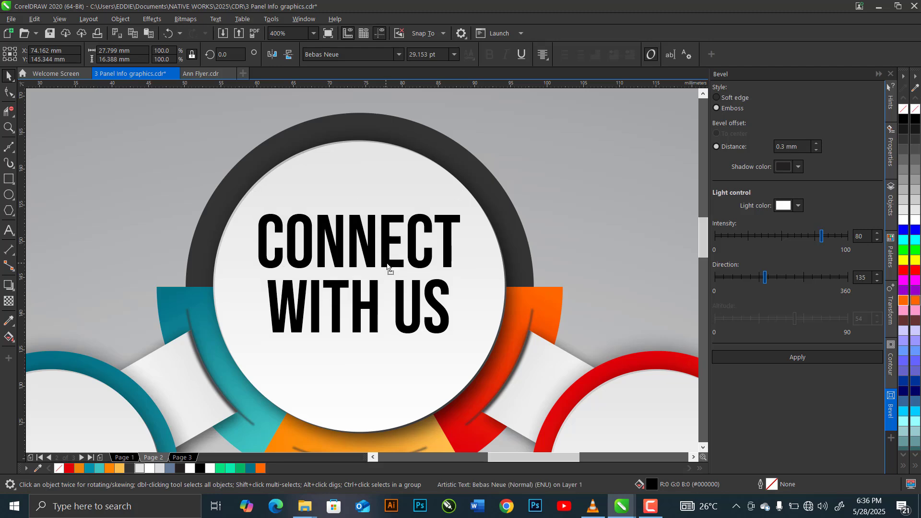
key("Down")
key("Down")
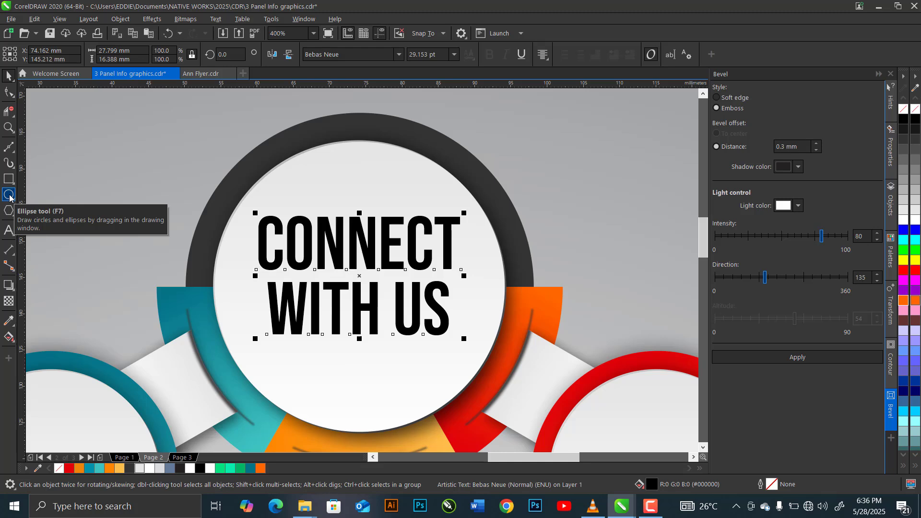
Draw a small circle below the start of "WITH US" and set its width and height to 2 mm.
key("Tab")
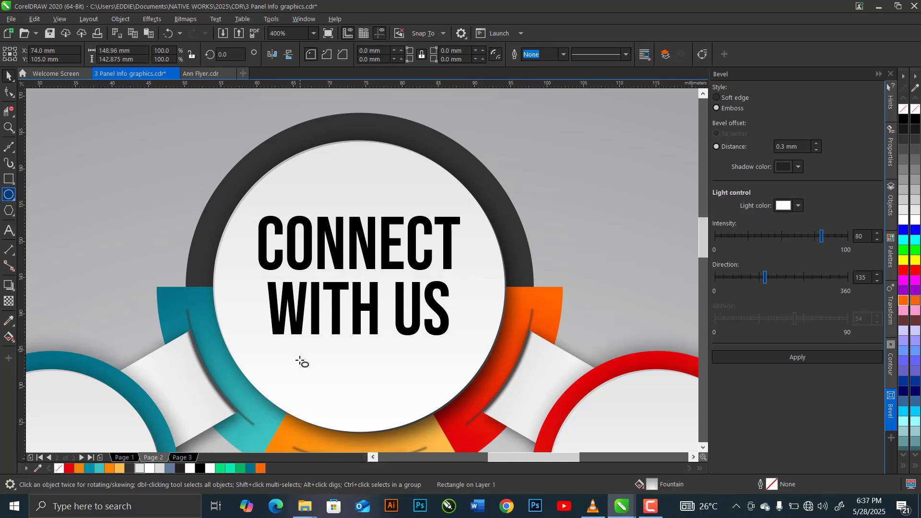
left_click_drag(284, 364, 294, 374)
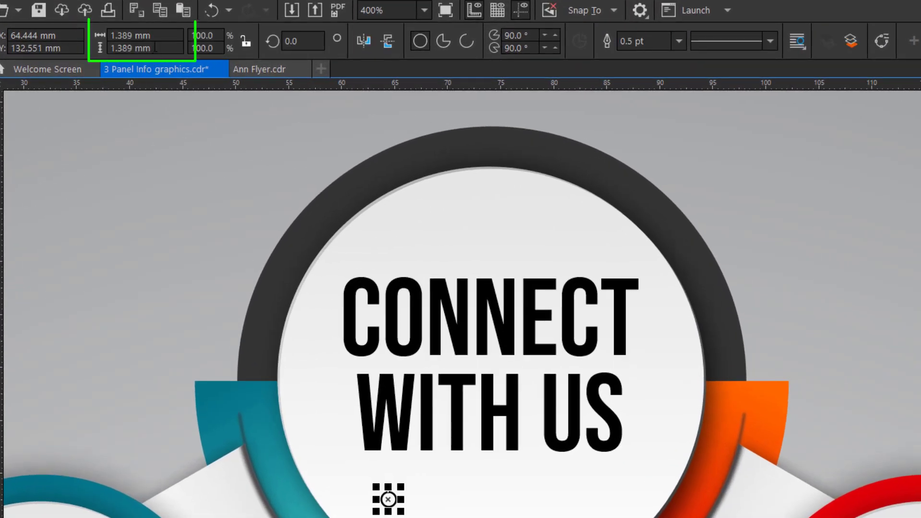
left_click(144, 36)
type("2")
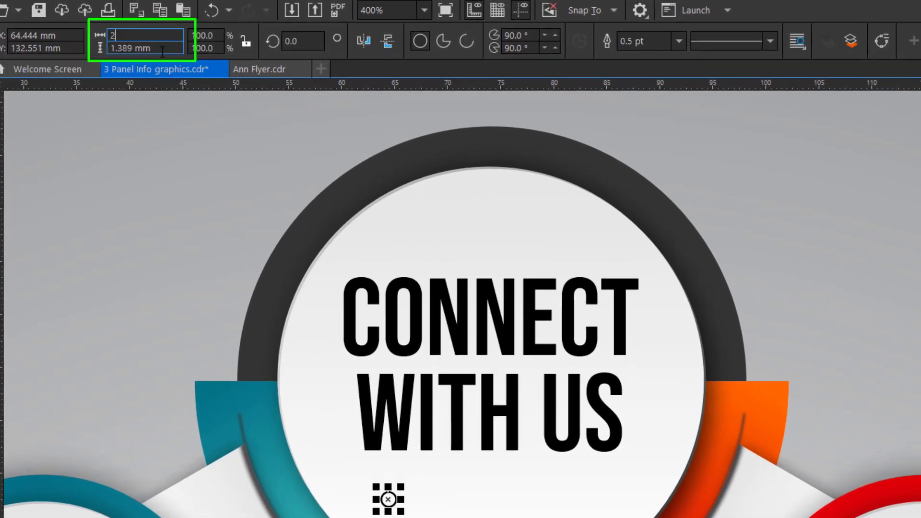
left_click(162, 50)
type("2")
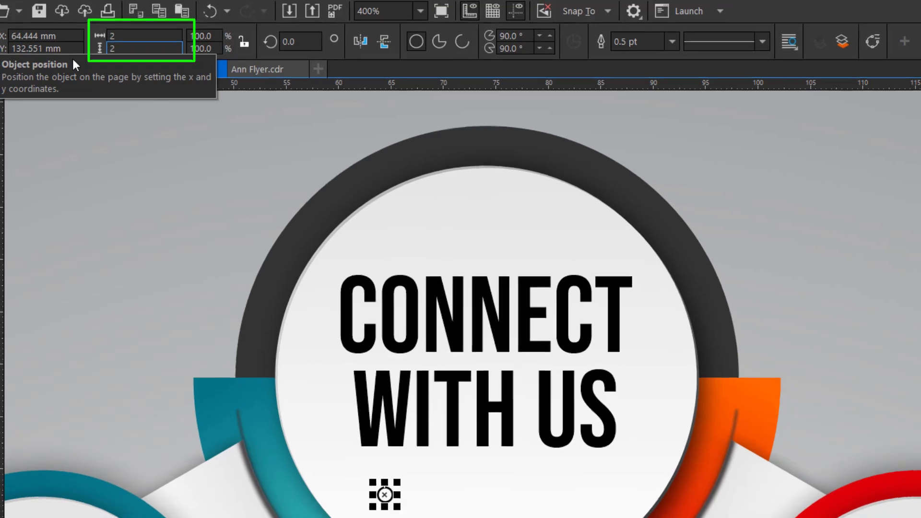
key("Return")
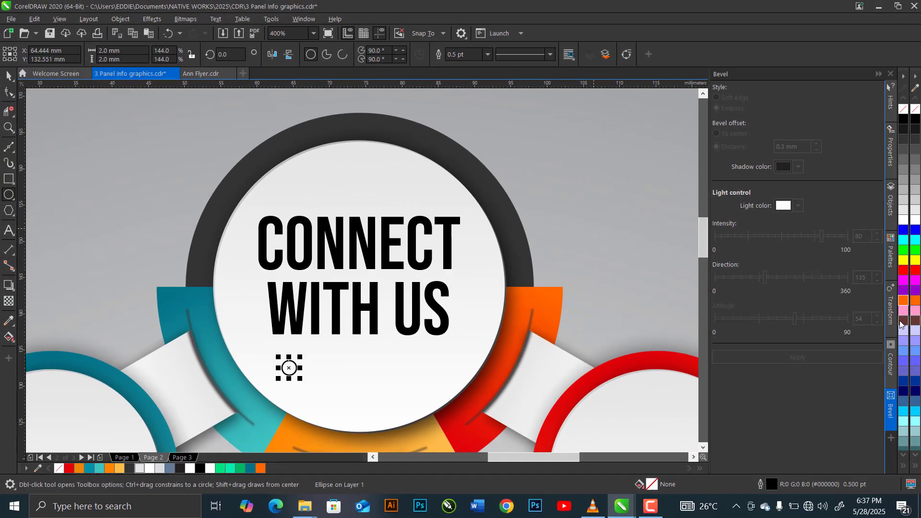
Make two copies of the 2 mm circle, each offset 5 mm horizontally and 0 mm vertically, using a relative position transform.
left_click(892, 316)
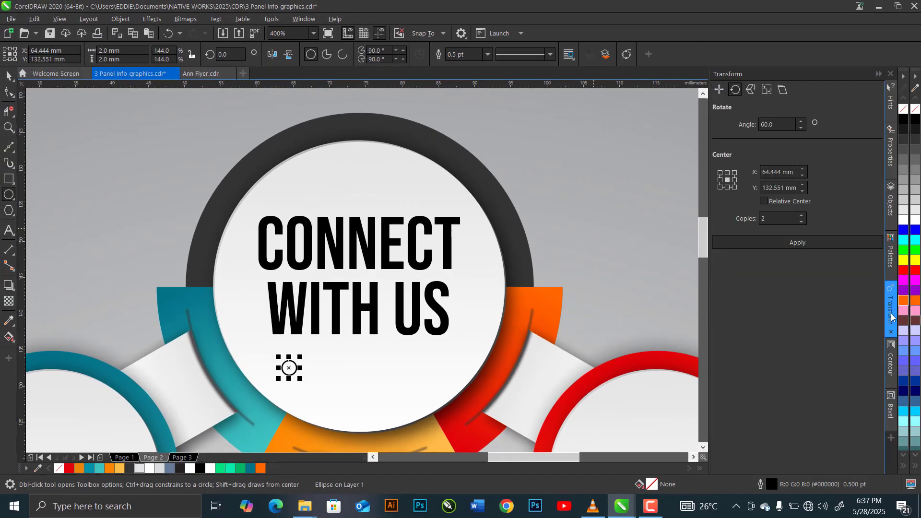
left_click(719, 90)
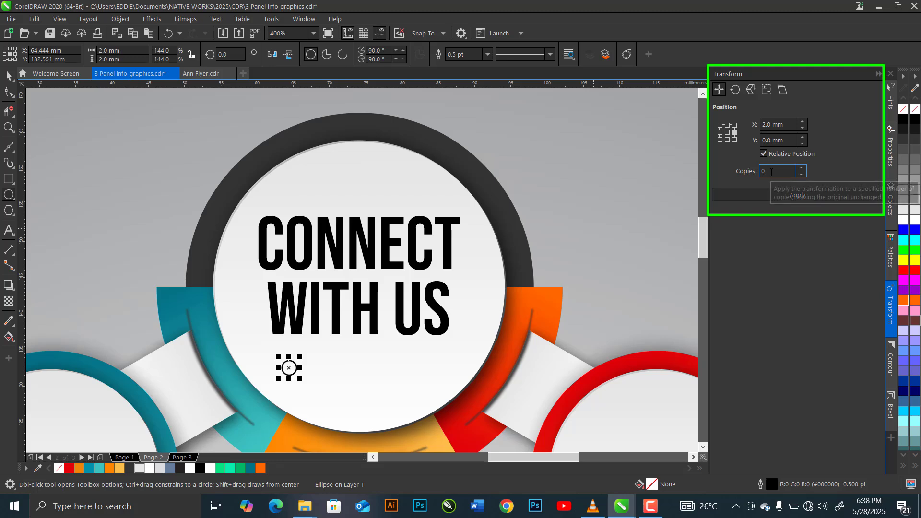
left_click(779, 126)
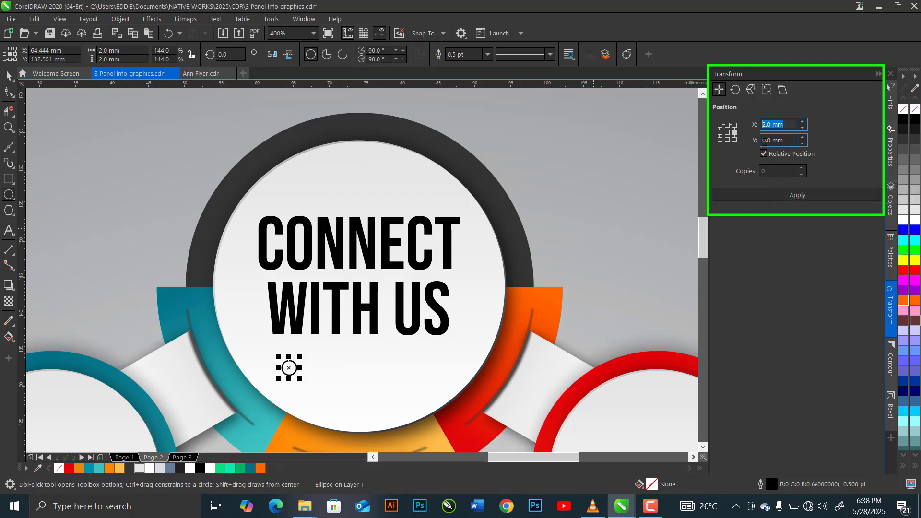
type("5")
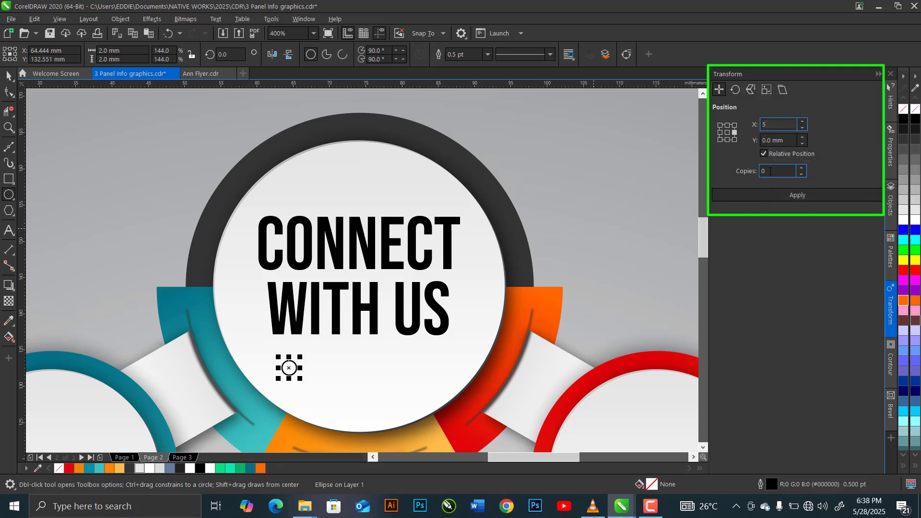
left_click_drag(769, 172, 743, 173)
type("2")
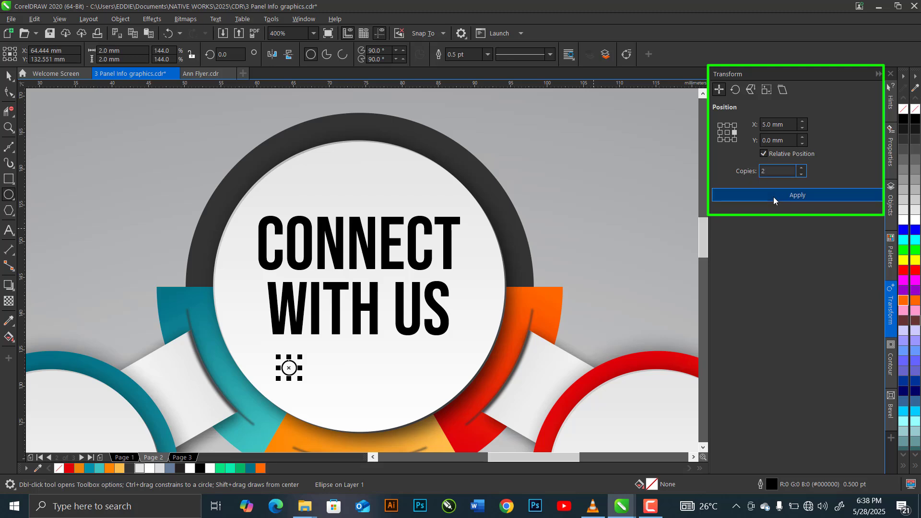
left_click(774, 197)
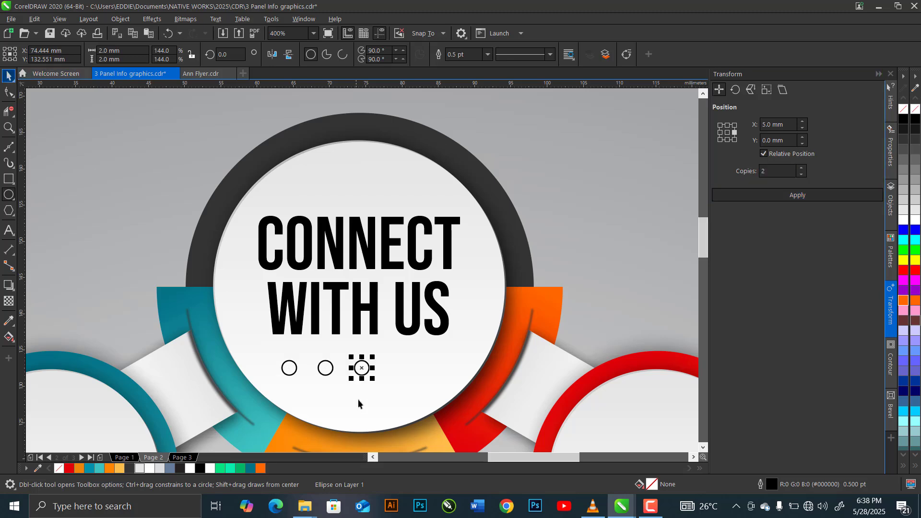
Fill the three small circles teal, orange and red, in order from the first to the last.
key("space")
left_click(290, 369)
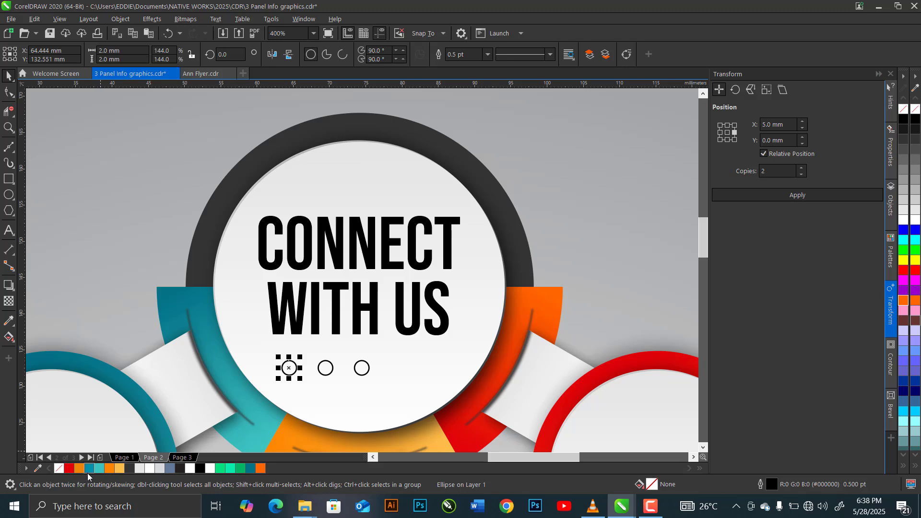
left_click(88, 472)
left_click(325, 371)
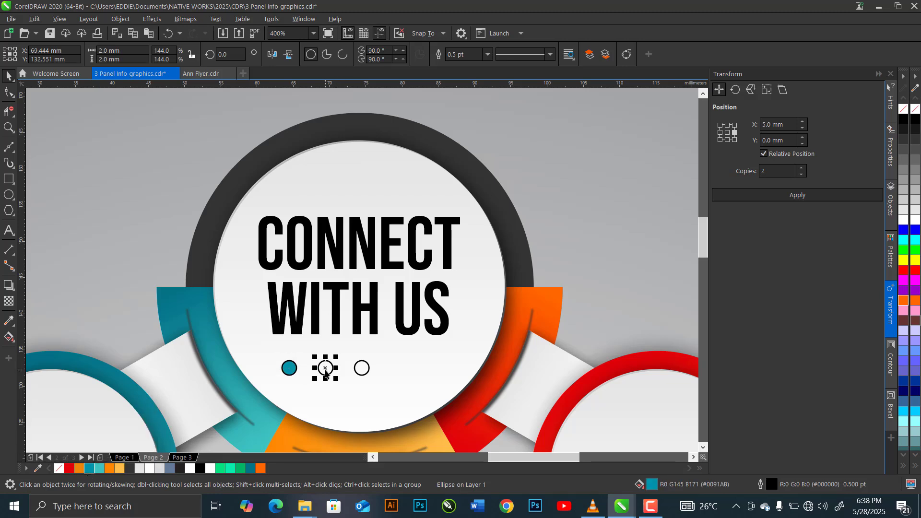
left_click(370, 375)
left_click(68, 469)
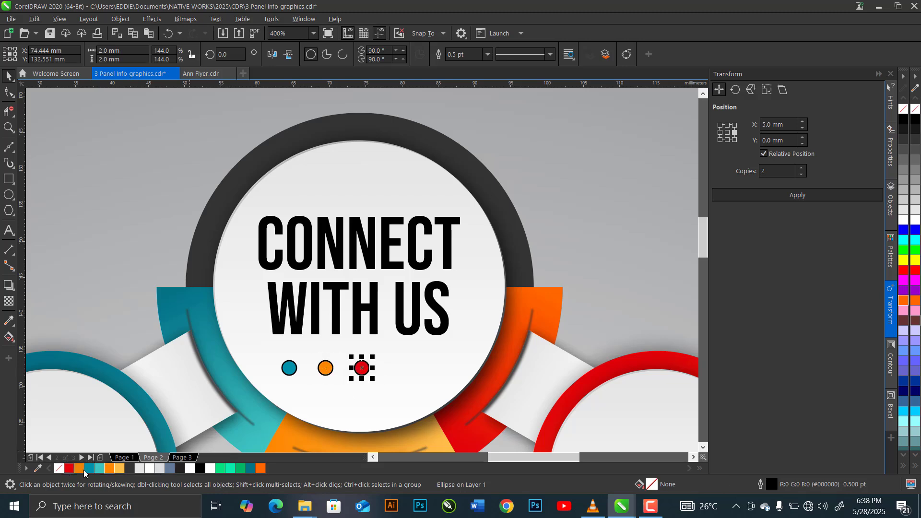
Group the three small coloured circles and set their outline width to None.
left_click(325, 374, "shift")
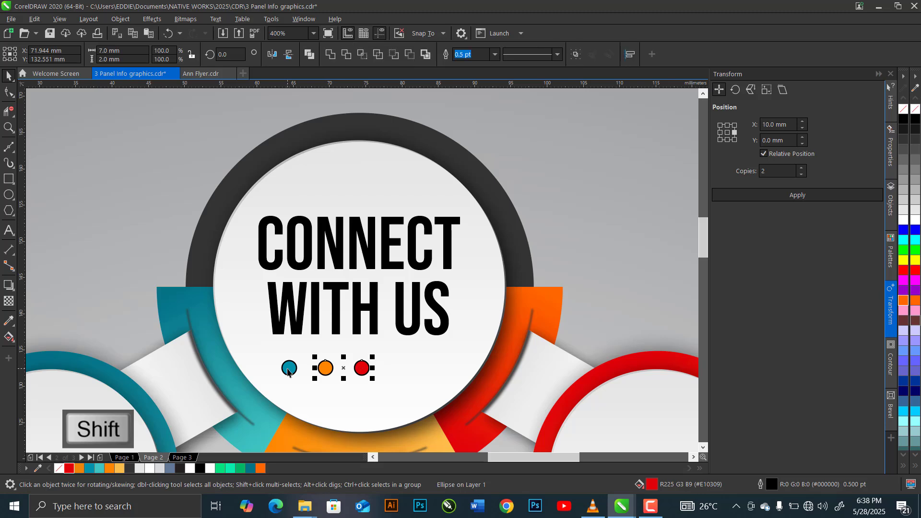
key("ctrl+g")
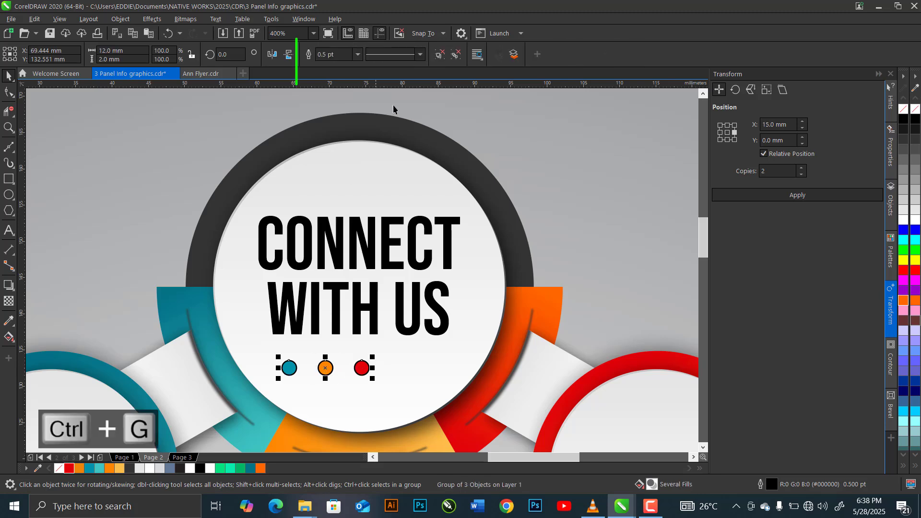
left_click(357, 55)
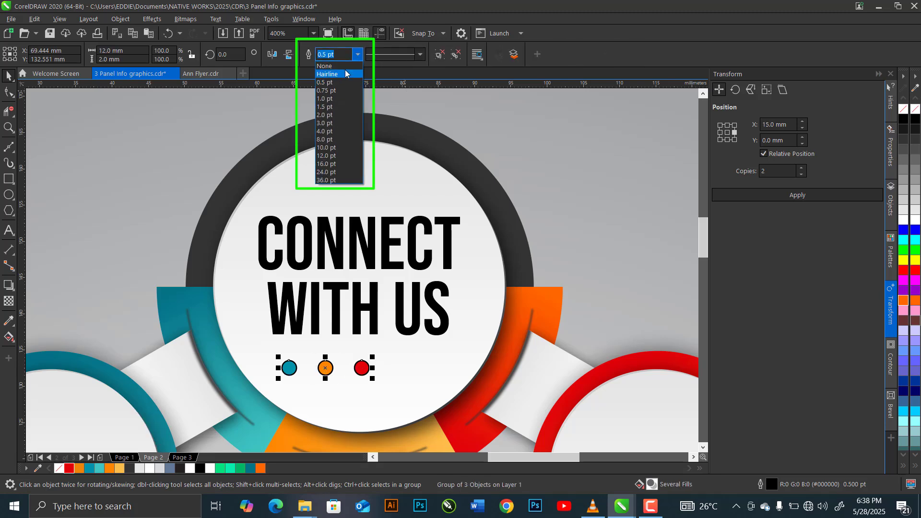
left_click(344, 72)
Centre the group of three dots horizontally on the large white circle.
left_click(362, 161, "shift")
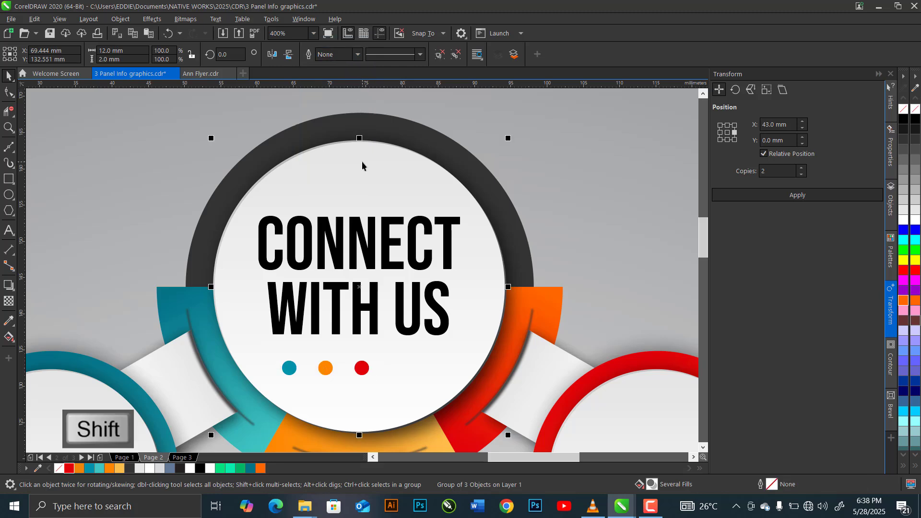
key("c")
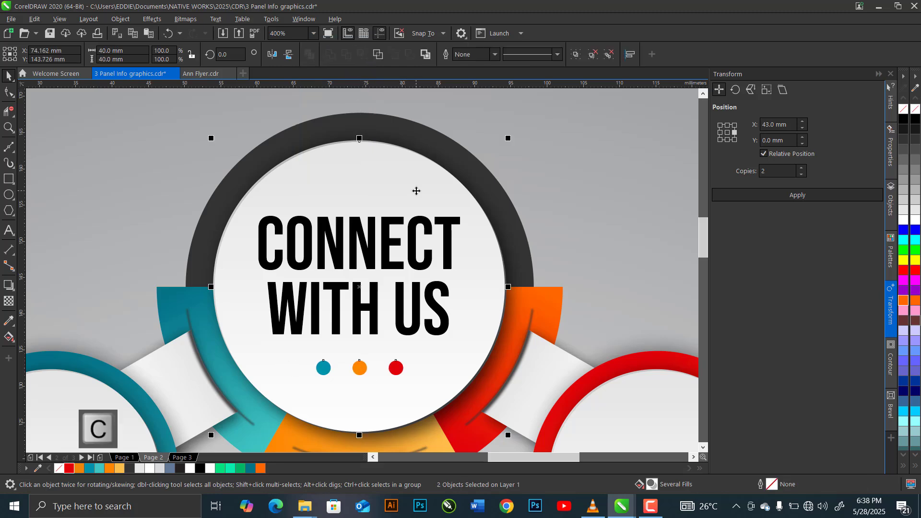
scroll(414, 187, "down", 2)
scroll(414, 187, "down", 1)
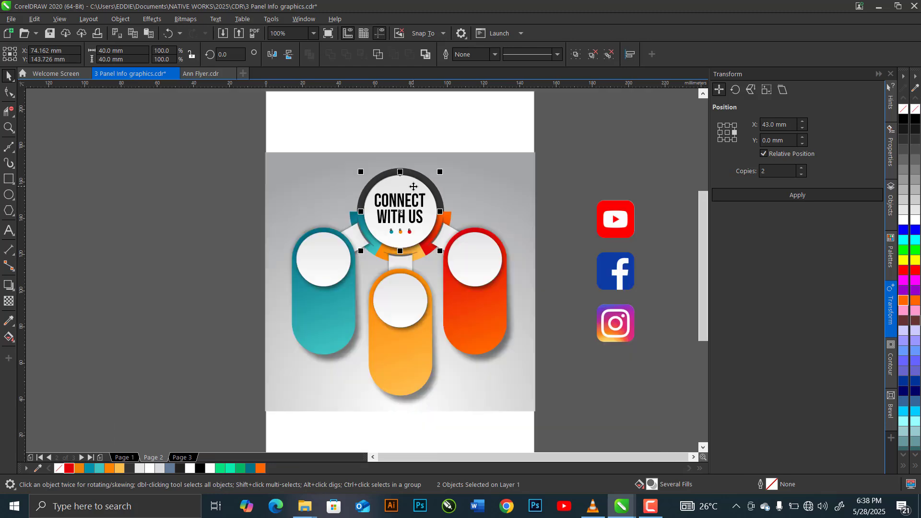
Centre the YouTube icon horizontally and vertically on the white circle of the teal capsule.
left_click(560, 240)
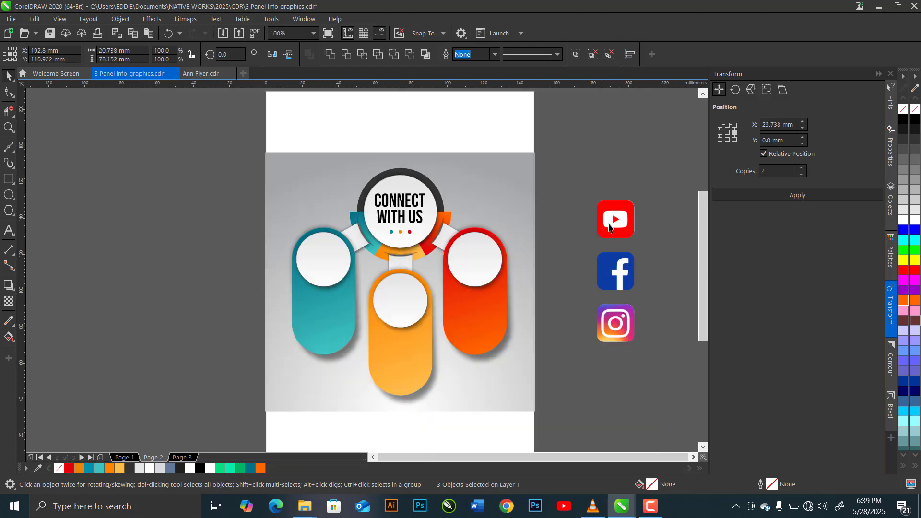
left_click(609, 224)
left_click(326, 266, "shift")
key("c")
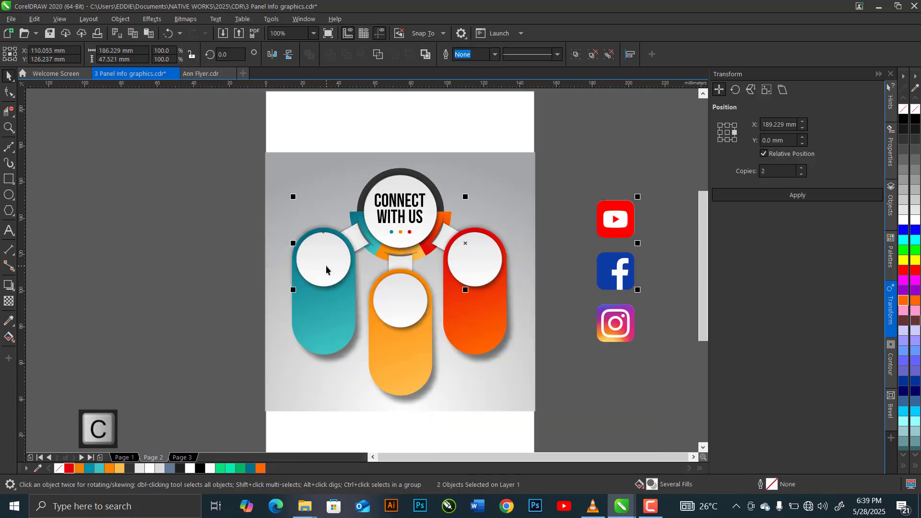
key("e")
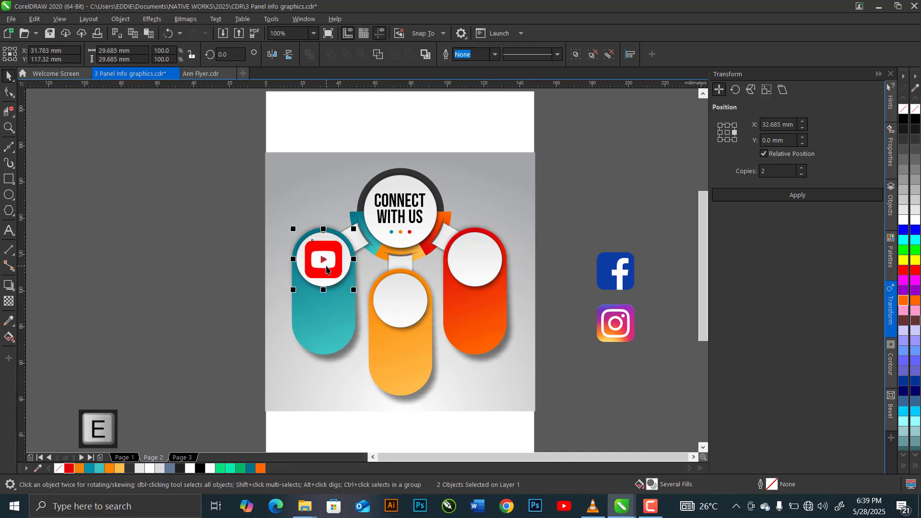
Centre the Facebook icon horizontally and vertically on the white circle of the red capsule.
left_click(613, 271)
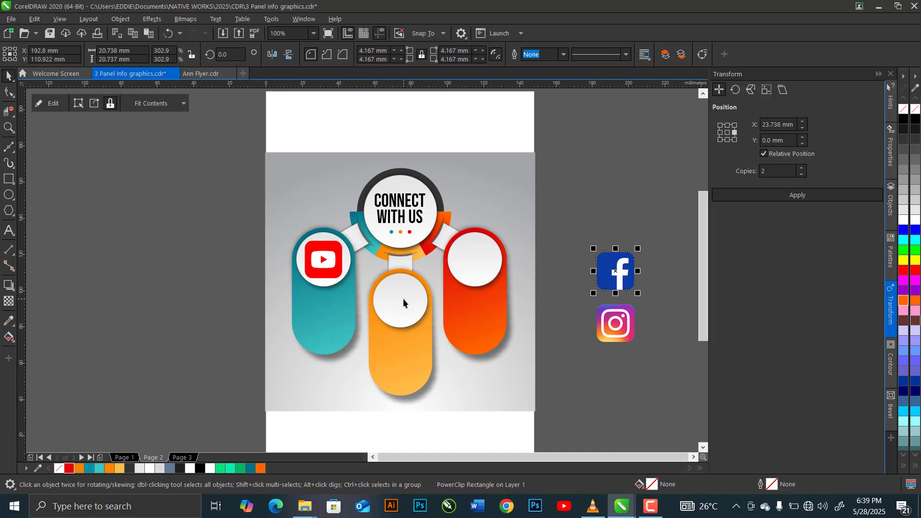
key("shift")
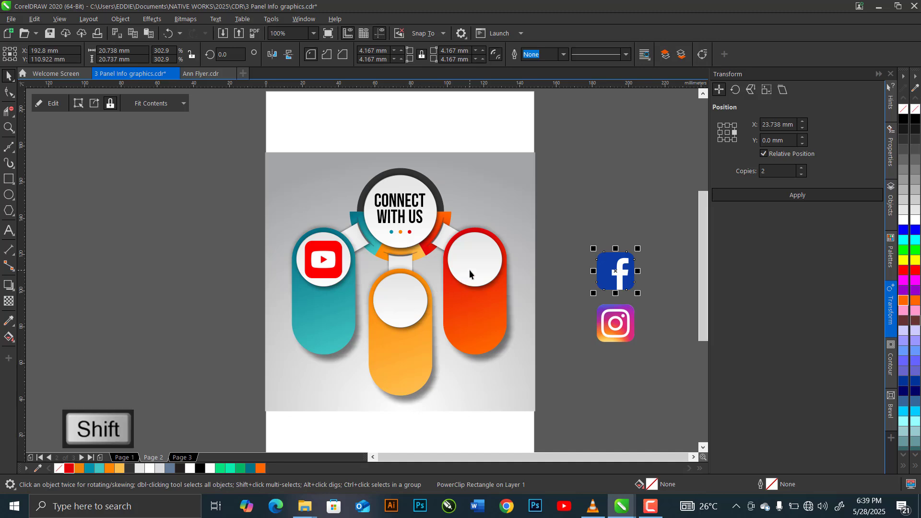
left_click(470, 274, "shift")
key("c")
key("e")
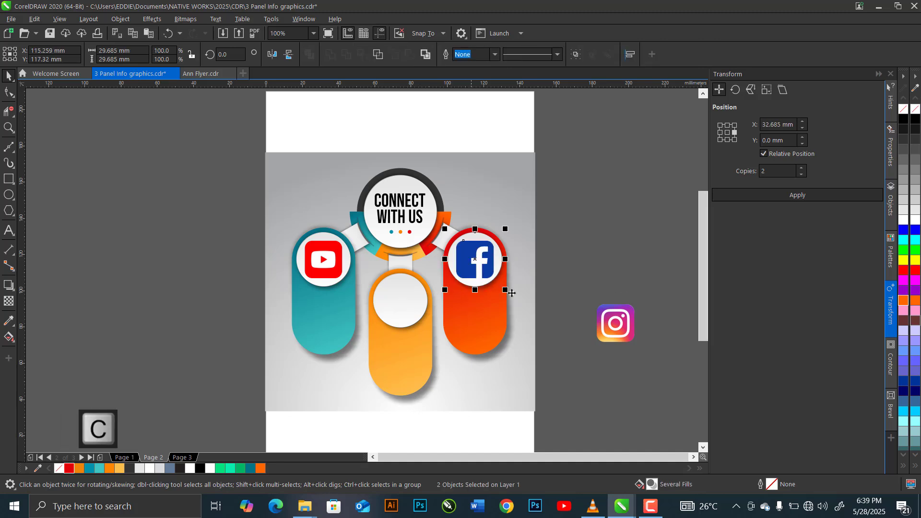
Centre the Instagram icon horizontally and vertically on the white circle of the orange capsule.
left_click(609, 320)
left_click(401, 304, "shift")
key("c")
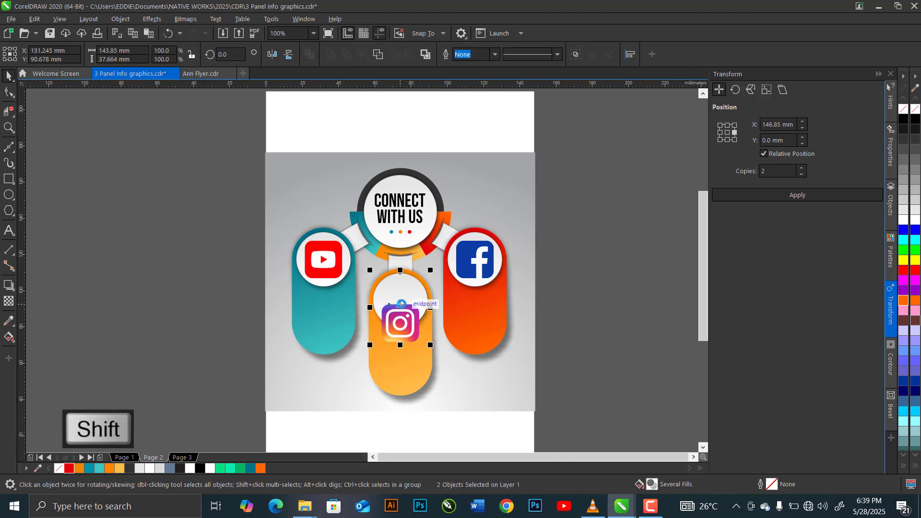
key("c")
key("e")
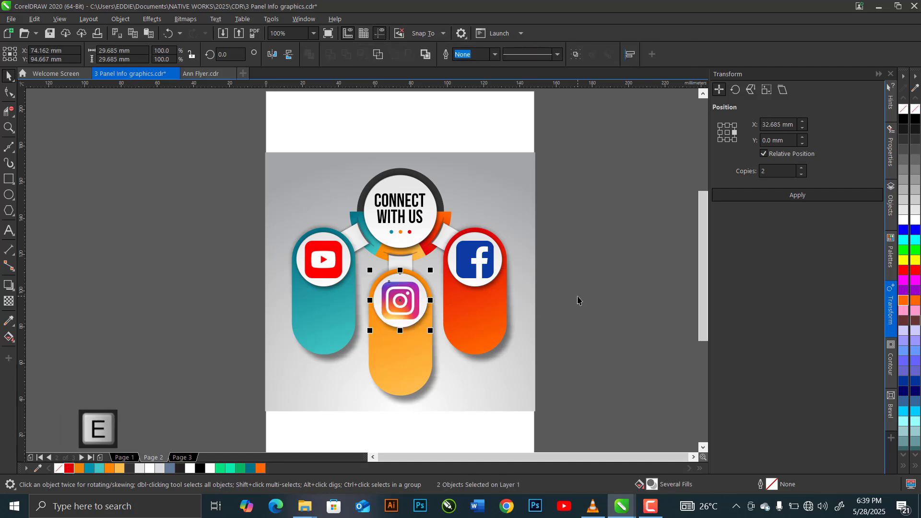
left_click(578, 300)
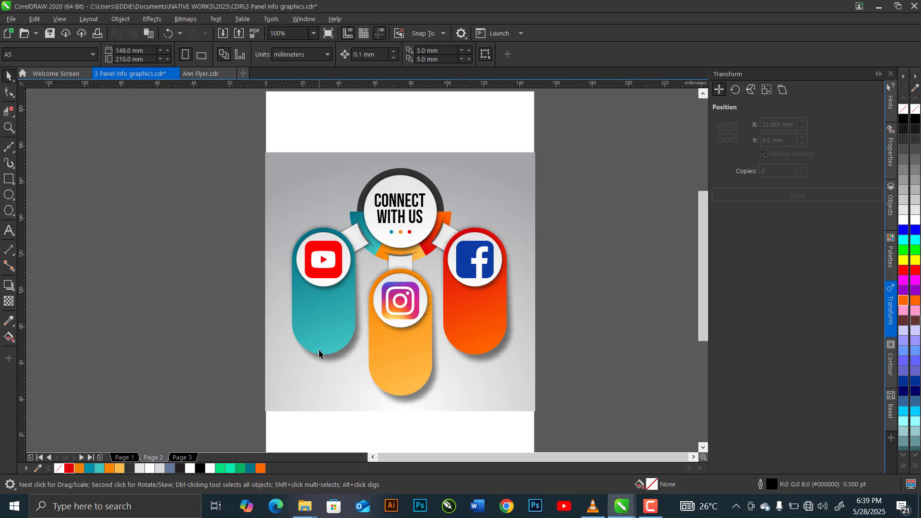
Add the artistic text "CREATORS WORLD CHANNEL" on three lines below the YouTube icon on the teal capsule.
scroll(341, 314, "up", 2)
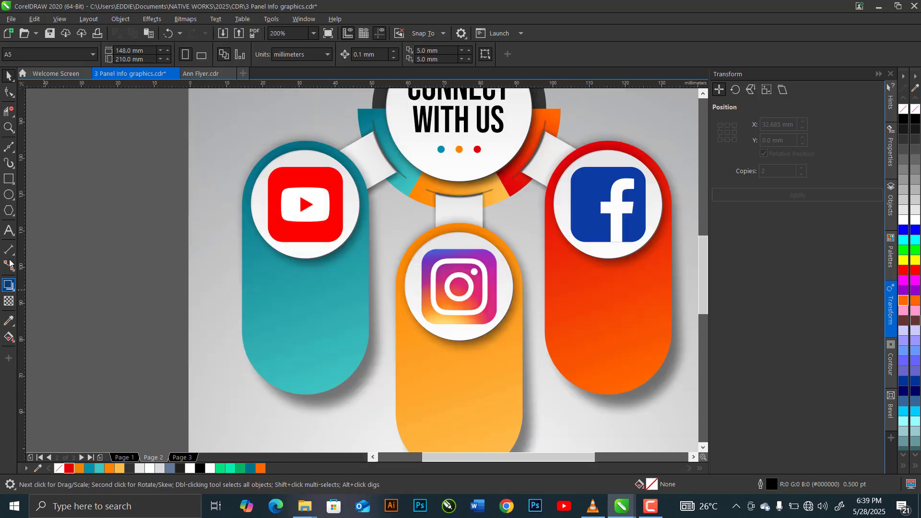
left_click(9, 236)
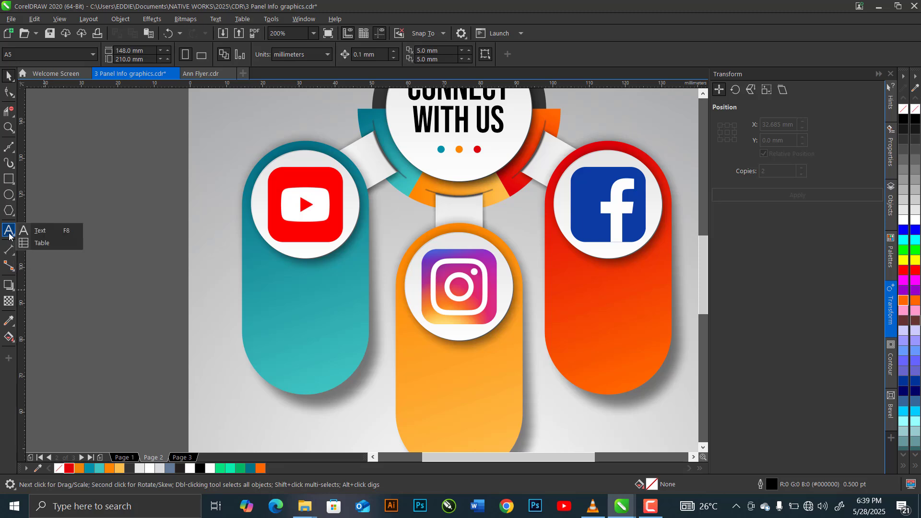
left_click(37, 234)
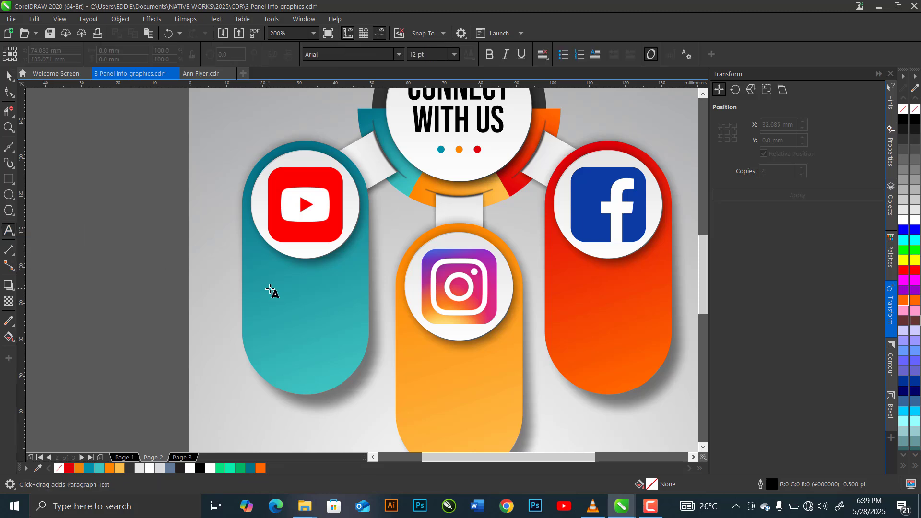
type("C")
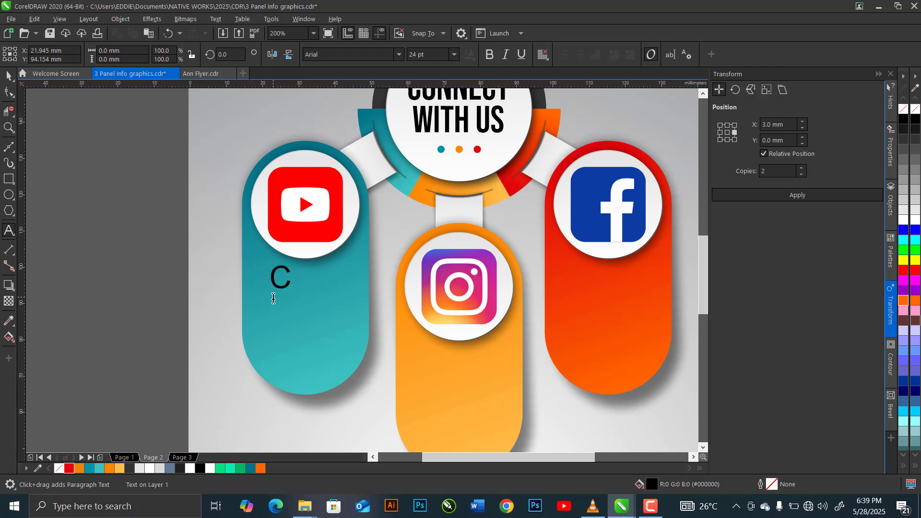
type("REATO")
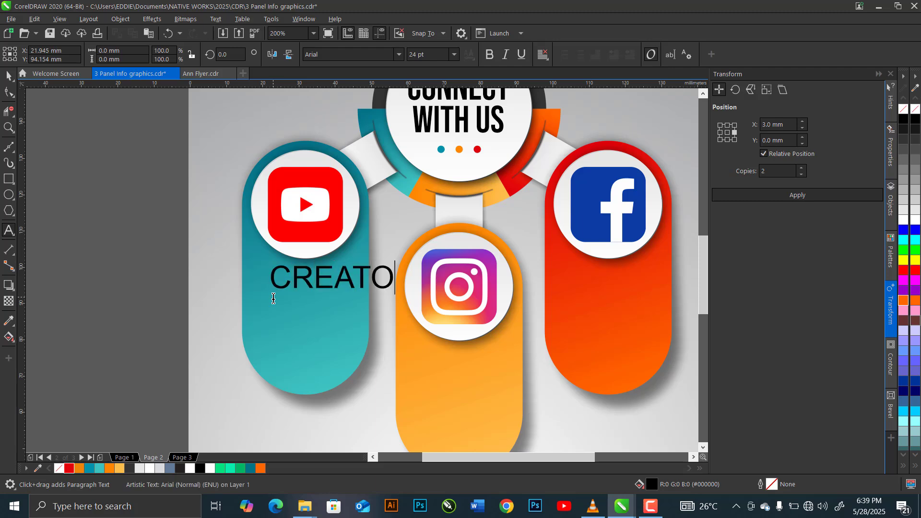
type("RS ")
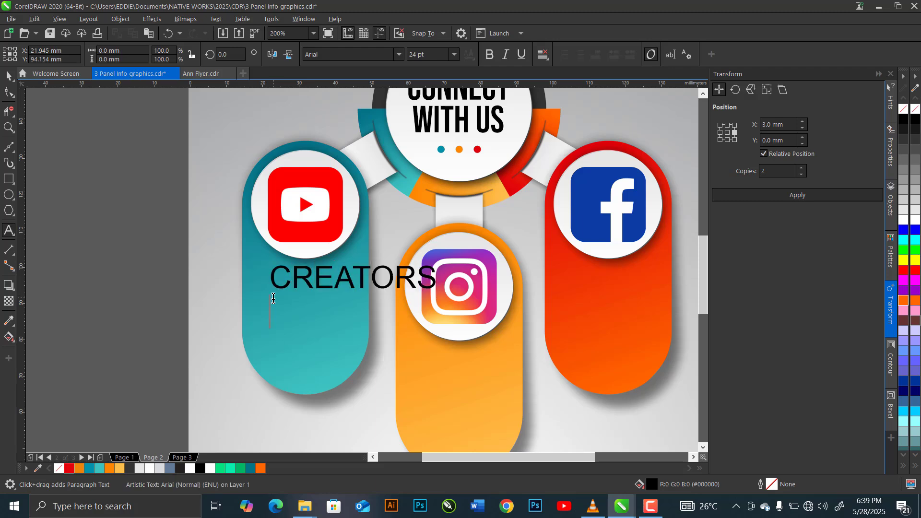
type("WORLD ")
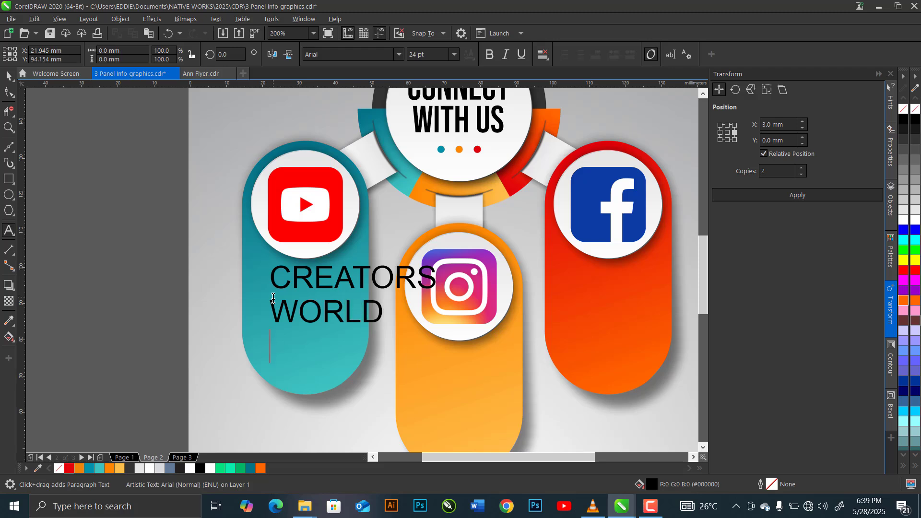
type("CHANNEL")
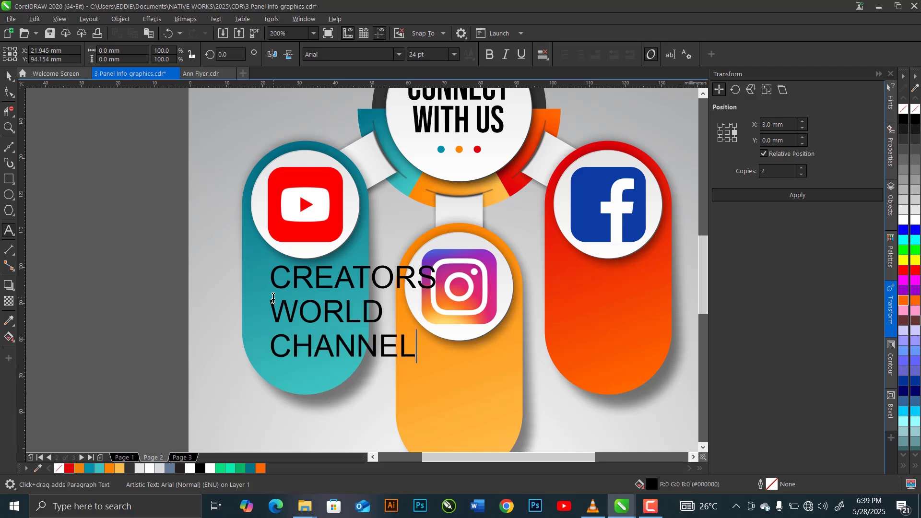
key("Escape")
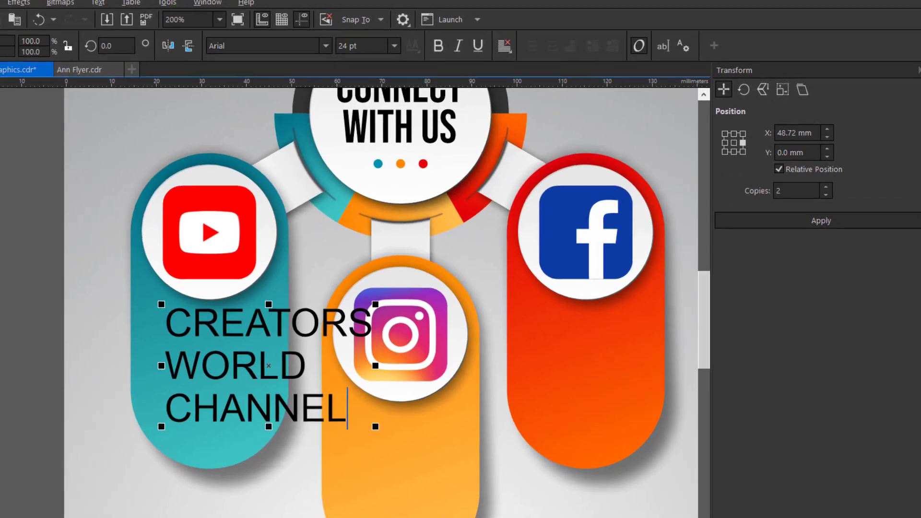
Set the font of the channel name text on the teal capsule to Montserrat Medium.
left_click(8, 76)
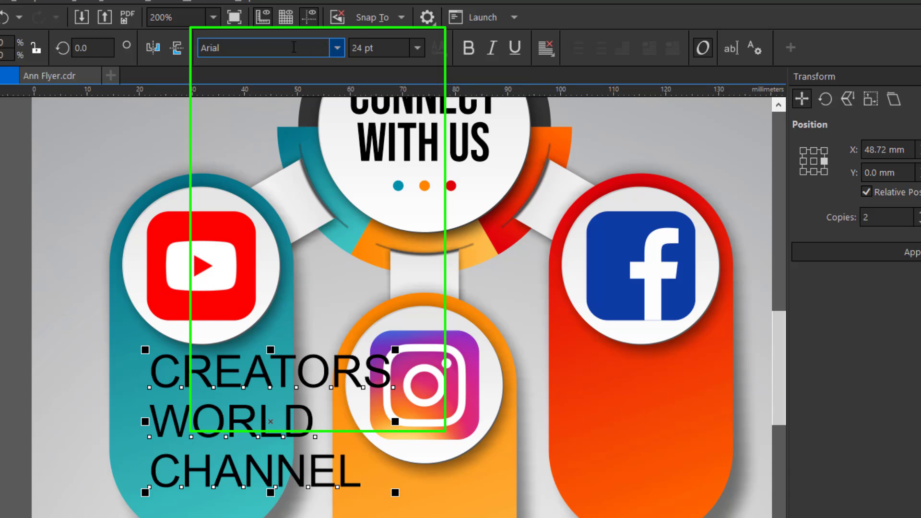
left_click(337, 49)
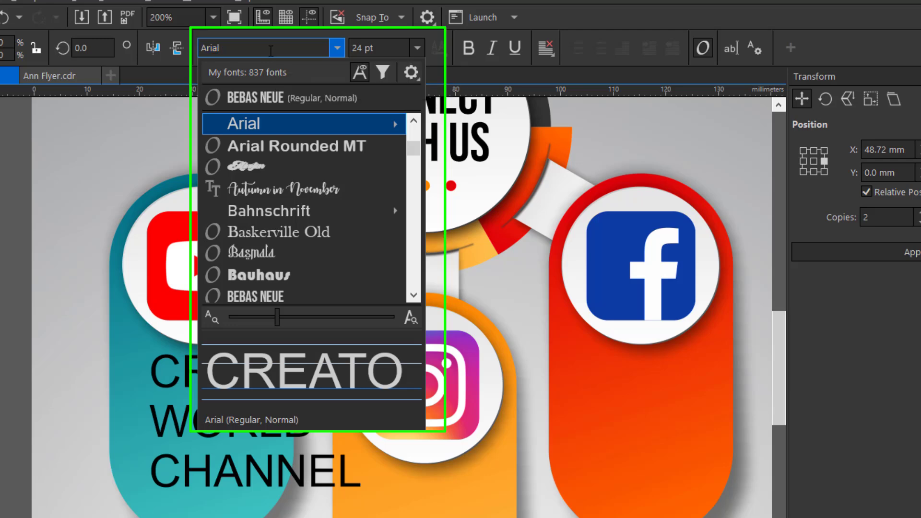
left_click_drag(271, 50, 171, 55)
type("MONT")
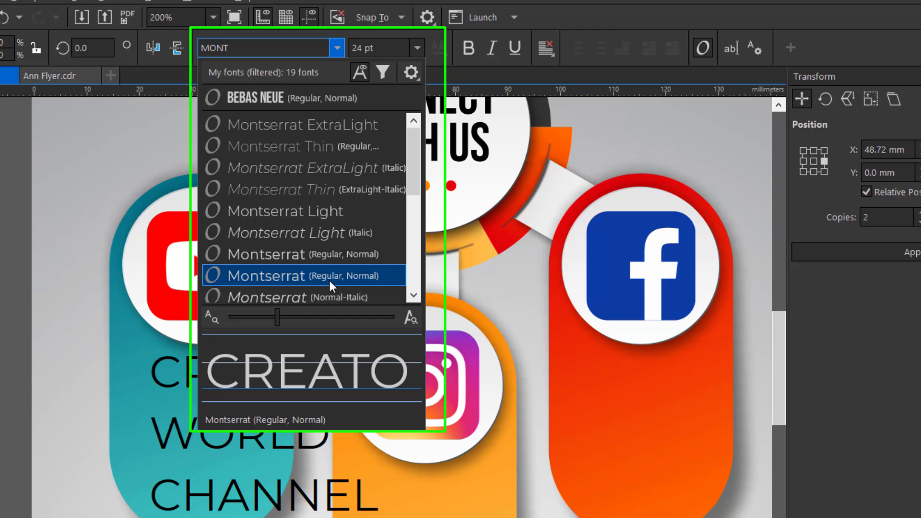
scroll(329, 280, "down", 1)
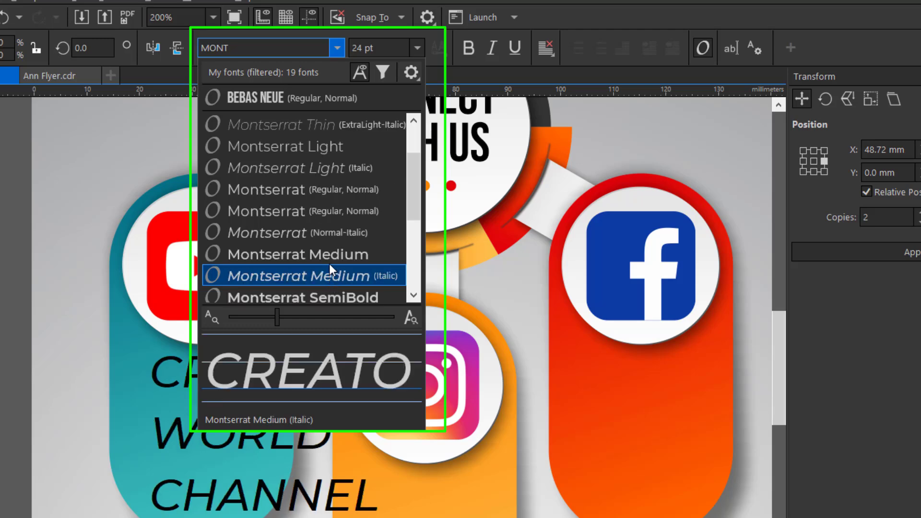
left_click(329, 260)
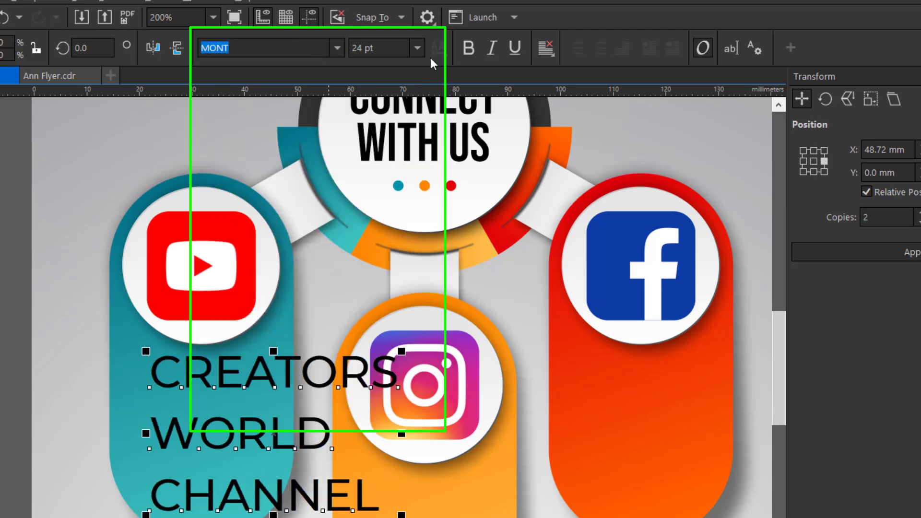
Set the channel name text to 12 pt with left alignment.
left_click(417, 48)
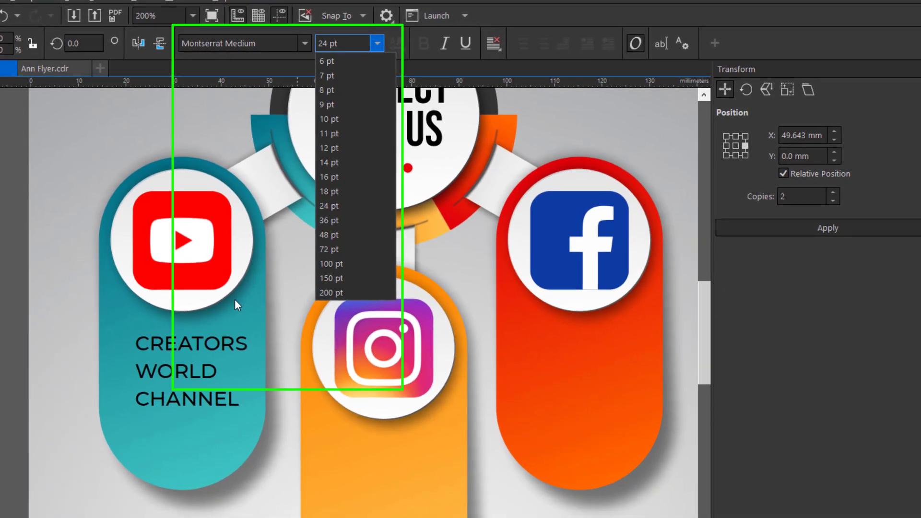
left_click(162, 371)
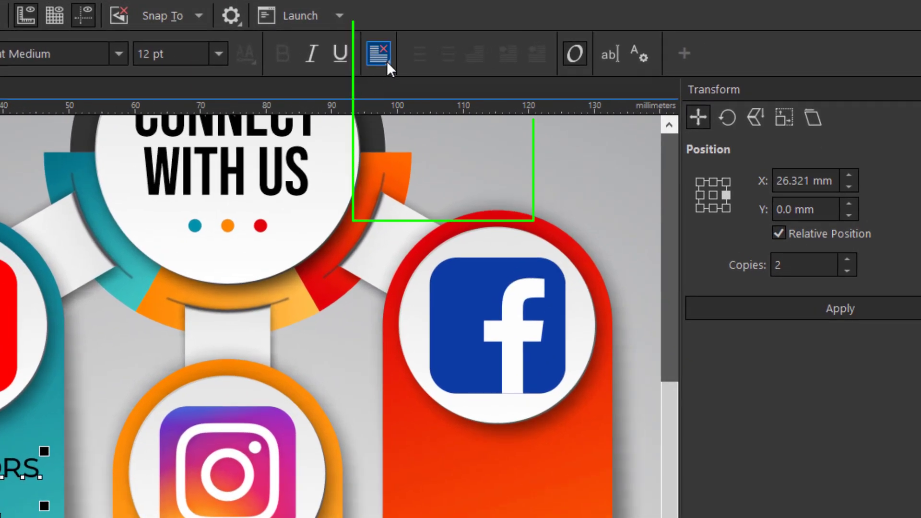
left_click(387, 62)
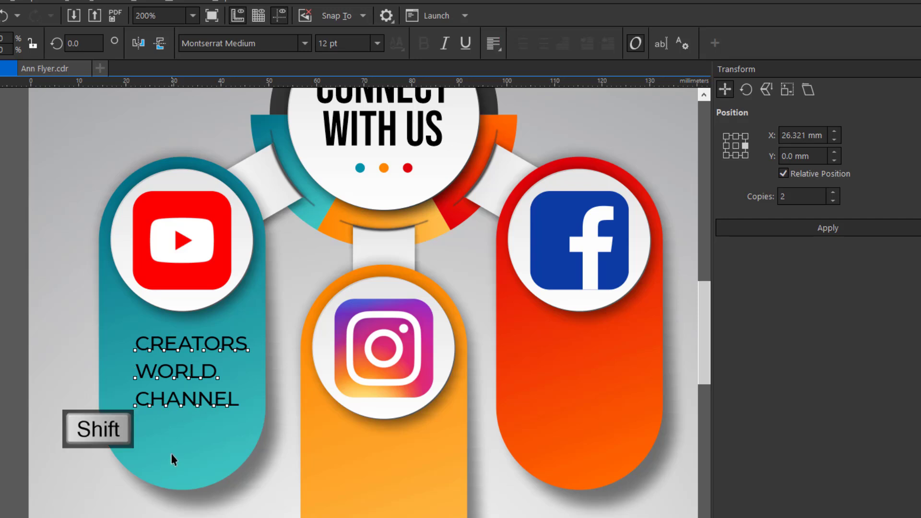
Centre the channel name text horizontally on the teal capsule and colour it white.
left_click(168, 455, "shift")
key("c")
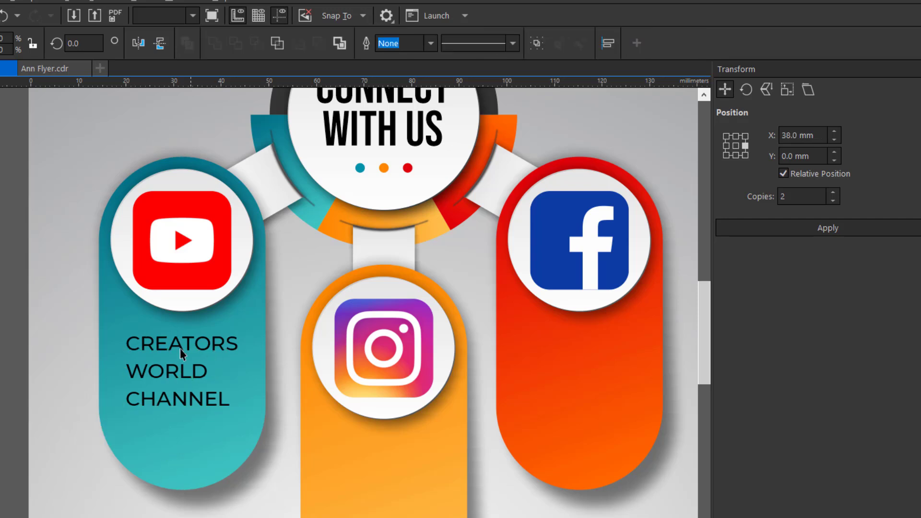
key("Escape")
left_click(179, 346)
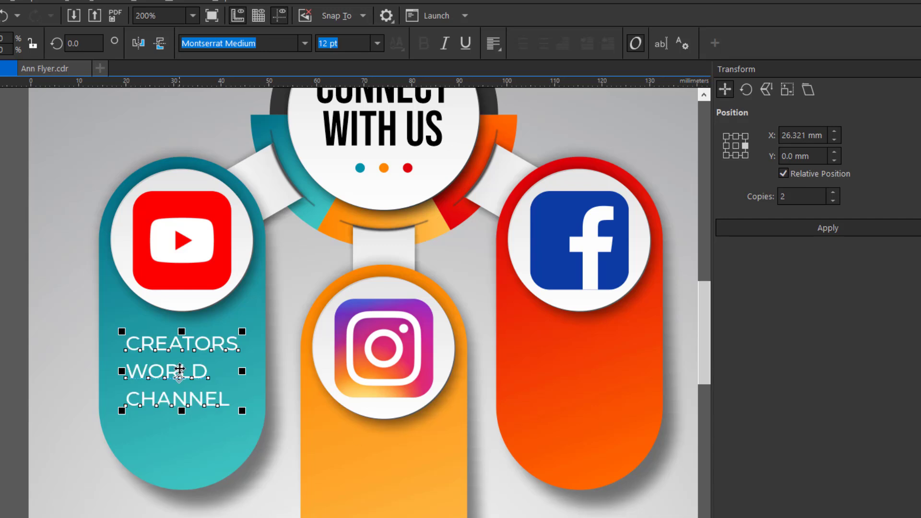
Duplicate the white channel name text in place on the teal capsule.
key("ctrl+c")
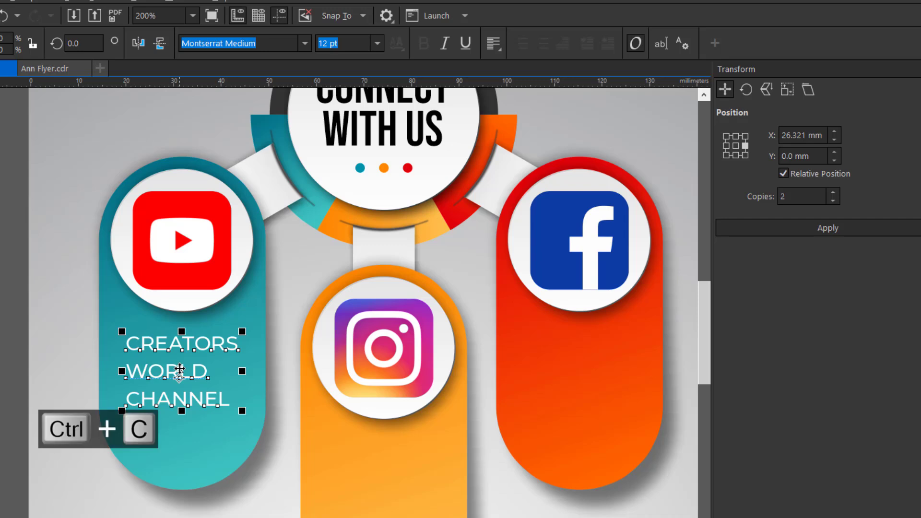
key("ctrl+v")
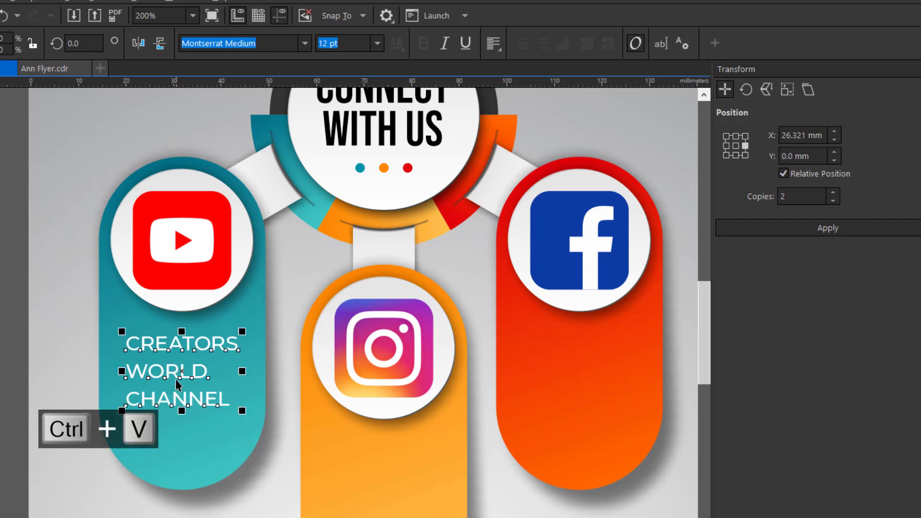